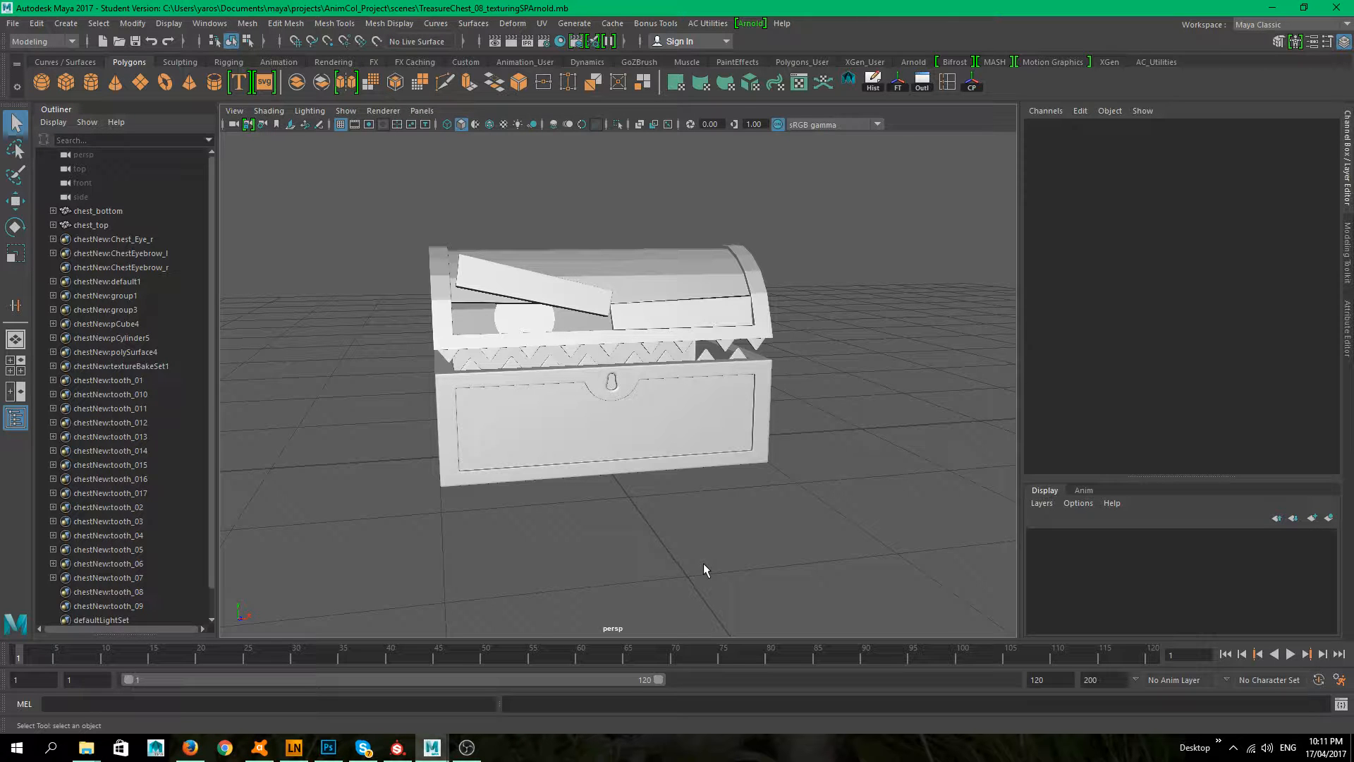
- Switch to Substance Painter and examine the textured treasure chest lid, base and loose parts from several sides
click(397, 747)
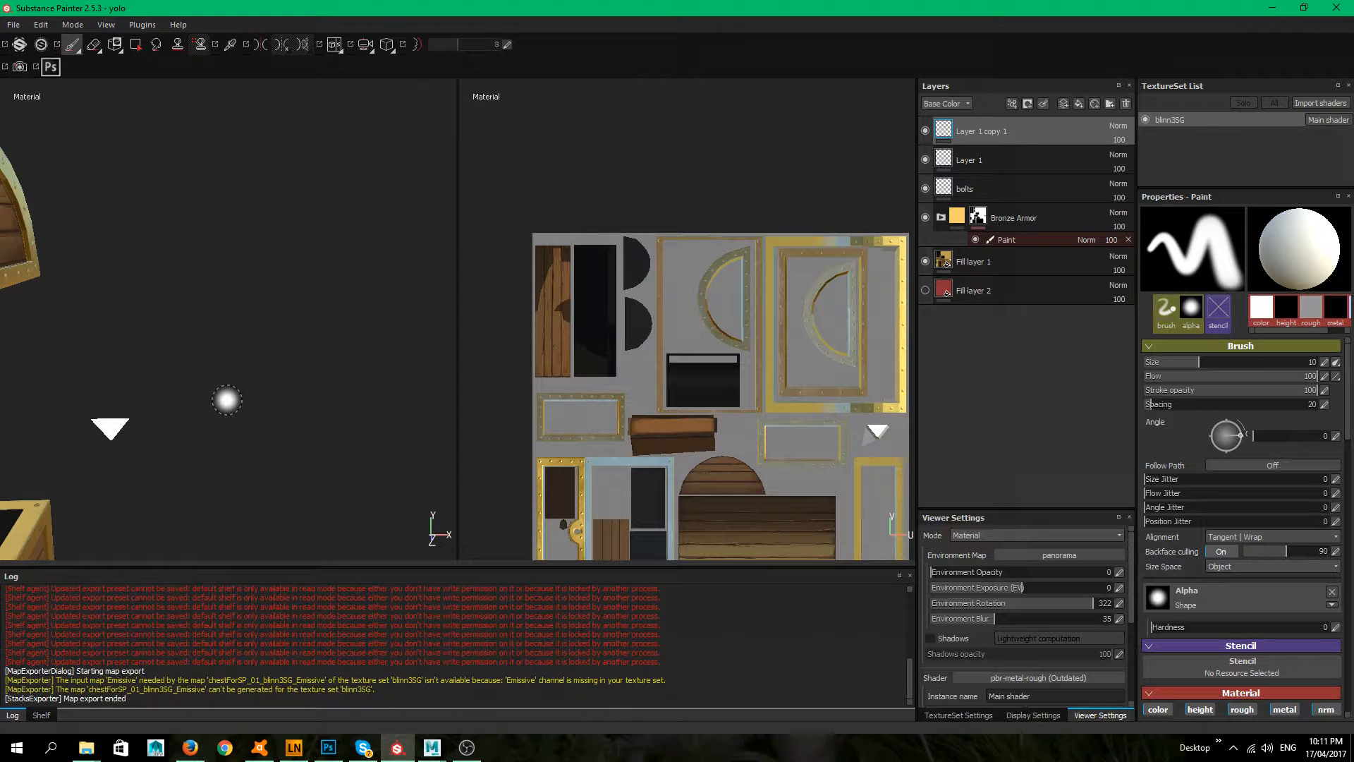
alt+right_drag(152, 322, 226, 381)
alt+drag(191, 434, 381, 429)
key(f)
key(f)
alt+right_drag(282, 380, 220, 356)
alt+drag(220, 357, 227, 426)
alt+right_drag(227, 426, 280, 429)
alt+middle_drag(281, 429, 363, 325)
alt+drag(363, 325, 260, 447)
alt+right_drag(260, 447, 300, 453)
alt+middle_drag(300, 452, 284, 487)
mouse_move(284, 487)
alt+mouse_down()
mouse_move(346, 432)
mouse_move(351, 463)
alt+mouse_up()
alt+middle_drag(350, 462, 381, 400)
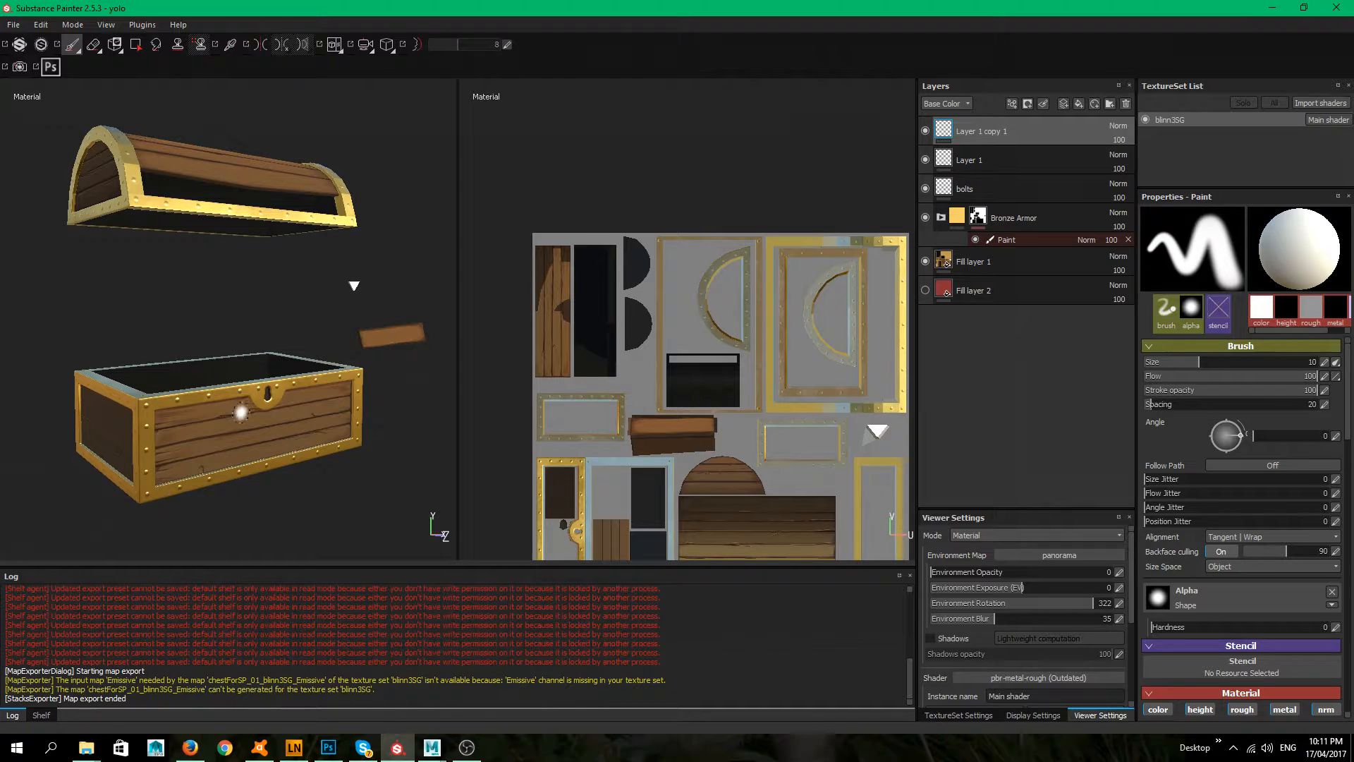
alt+drag(215, 341, 227, 366)
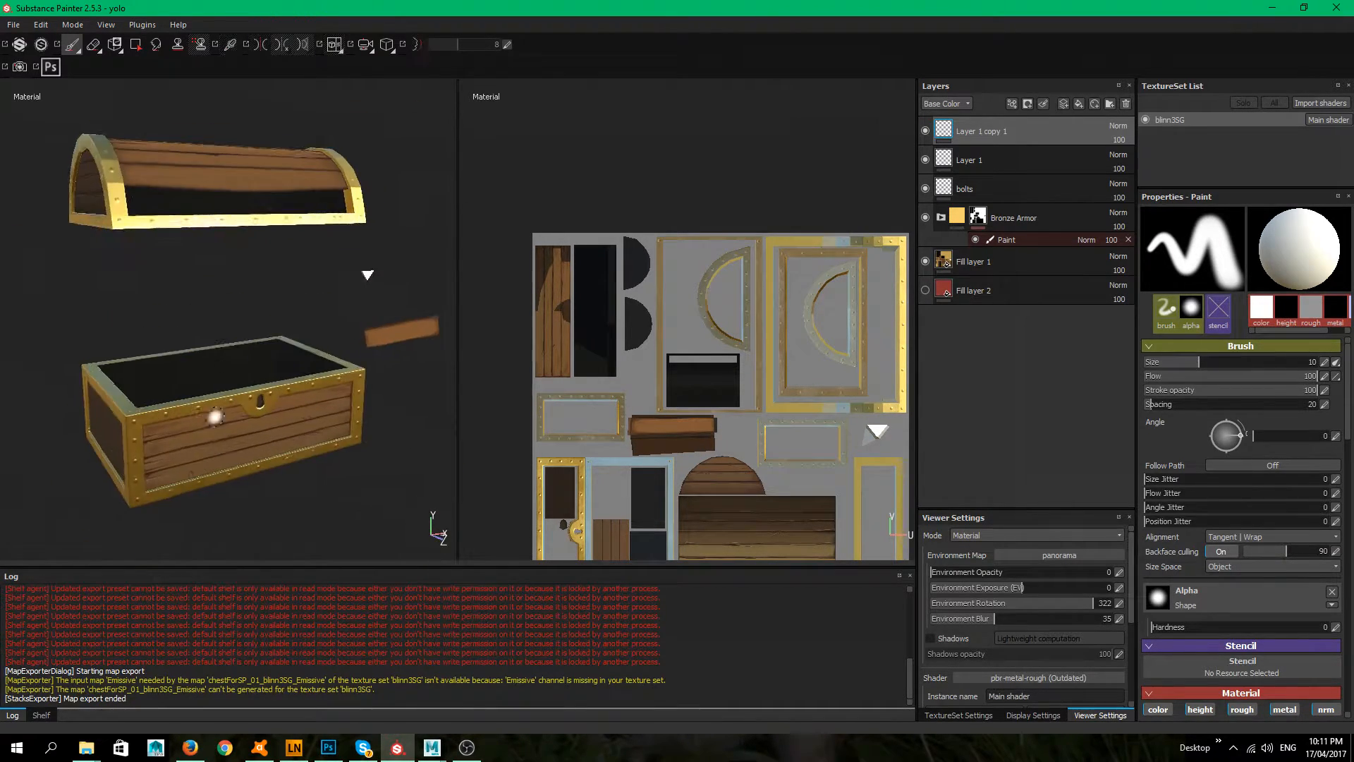
- Inspect the gold trim, bolts and wood planks of the chest base up close, and view the whole chest again
alt+middle_drag(182, 438, 184, 378)
alt+right_drag(205, 395, 402, 494)
alt+middle_drag(208, 363, 275, 370)
mouse_move(275, 369)
alt+mouse_down()
mouse_move(263, 408)
mouse_move(378, 502)
mouse_move(275, 377)
mouse_move(318, 327)
mouse_move(406, 299)
mouse_move(226, 335)
alt+mouse_up()
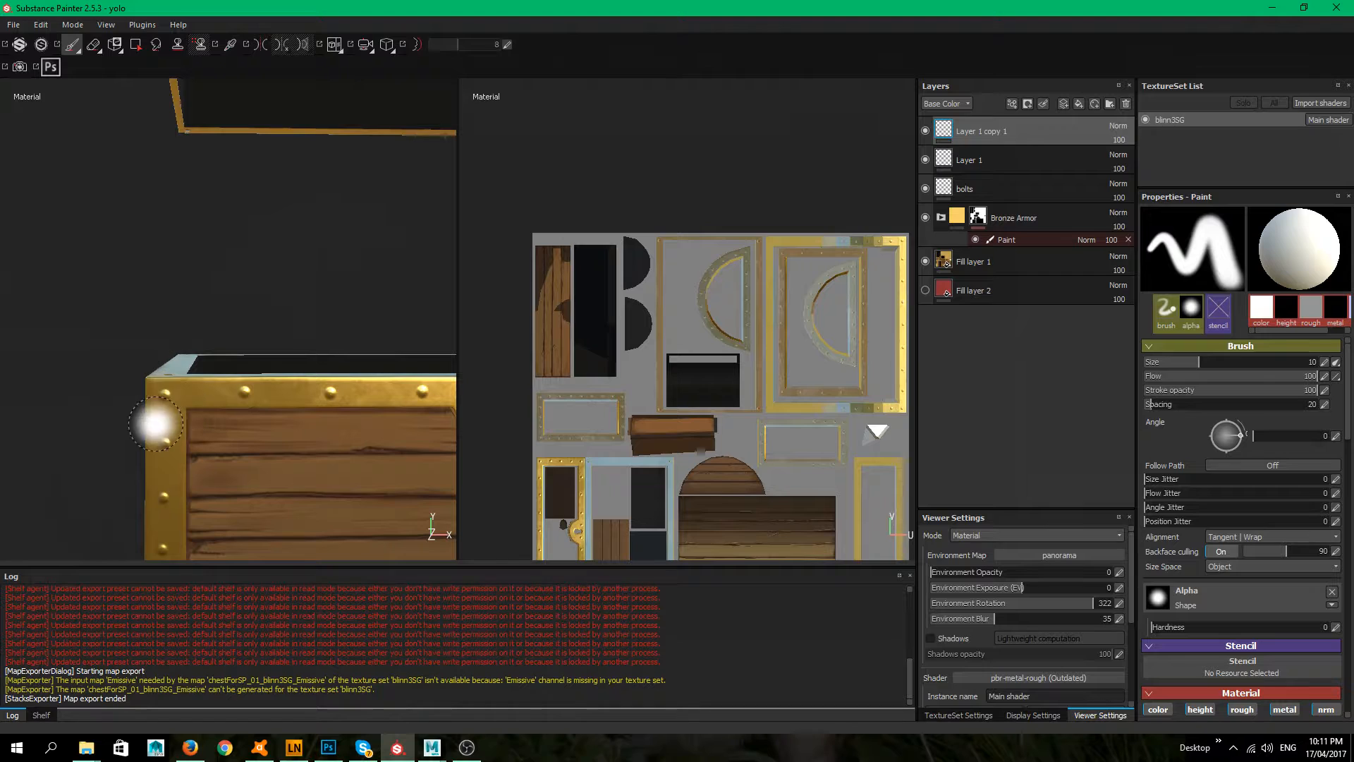
mouse_move(158, 432)
alt+mouse_down()
mouse_move(462, 469)
mouse_move(278, 372)
mouse_move(282, 281)
mouse_move(296, 353)
mouse_move(327, 350)
mouse_move(224, 282)
mouse_move(393, 327)
mouse_move(362, 408)
mouse_move(402, 351)
mouse_move(313, 384)
mouse_move(282, 356)
mouse_move(151, 396)
mouse_move(243, 434)
alt+mouse_up()
alt+drag(326, 433, 282, 359)
alt+drag(281, 290, 360, 414)
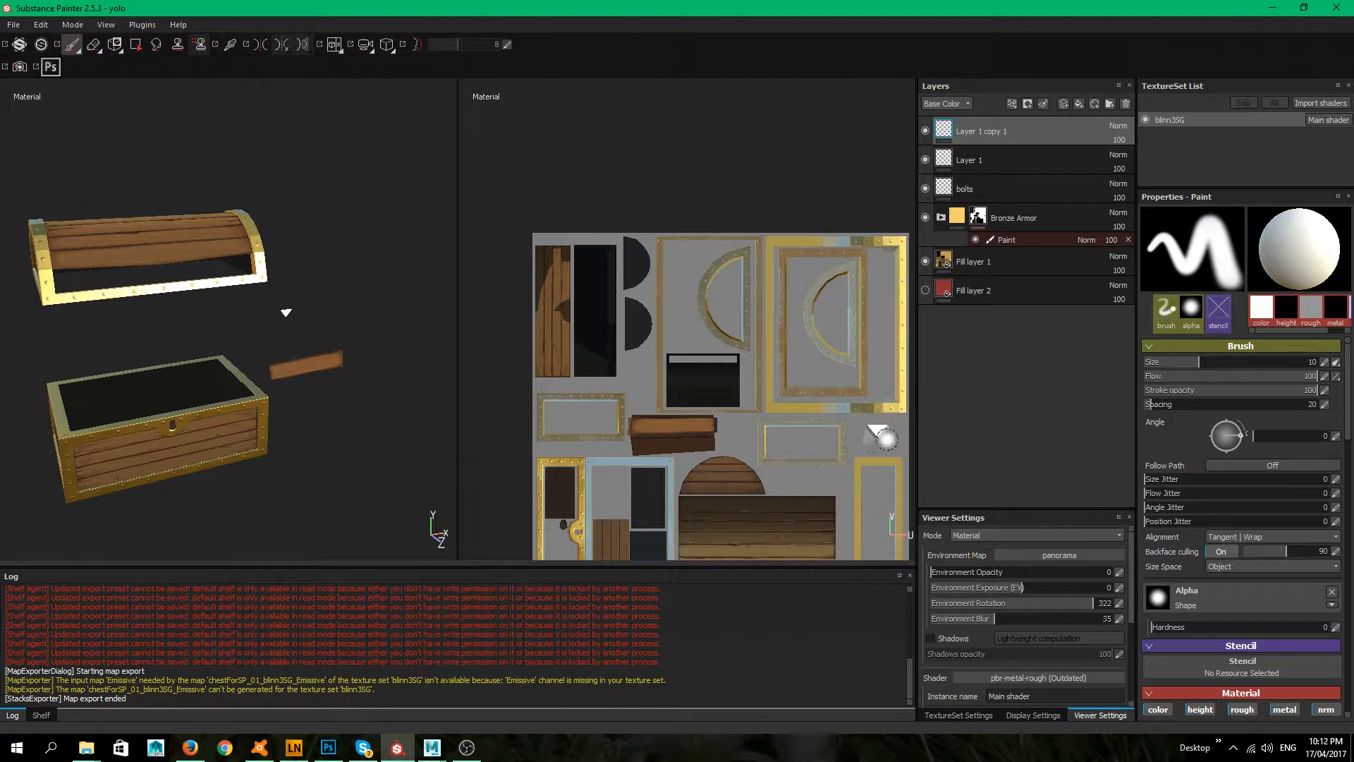
alt+middle_drag(147, 352, 328, 299)
alt+drag(344, 378, 211, 409)
alt+middle_drag(211, 409, 176, 422)
alt+middle_drag(272, 284, 283, 267)
scroll(333, 334, up, 1)
alt+middle_drag(333, 334, 289, 390)
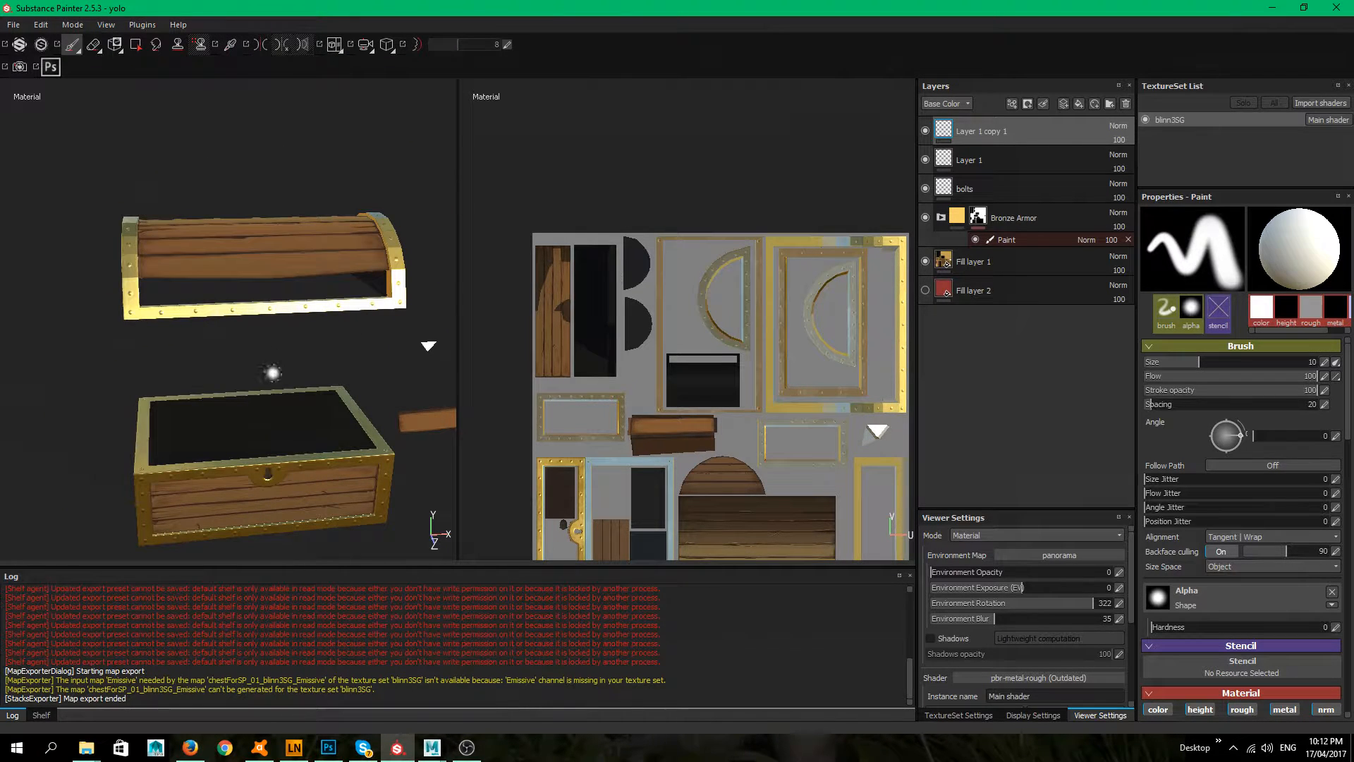
- Start the texture export and choose Arnold as the export config
right_click(240, 239)
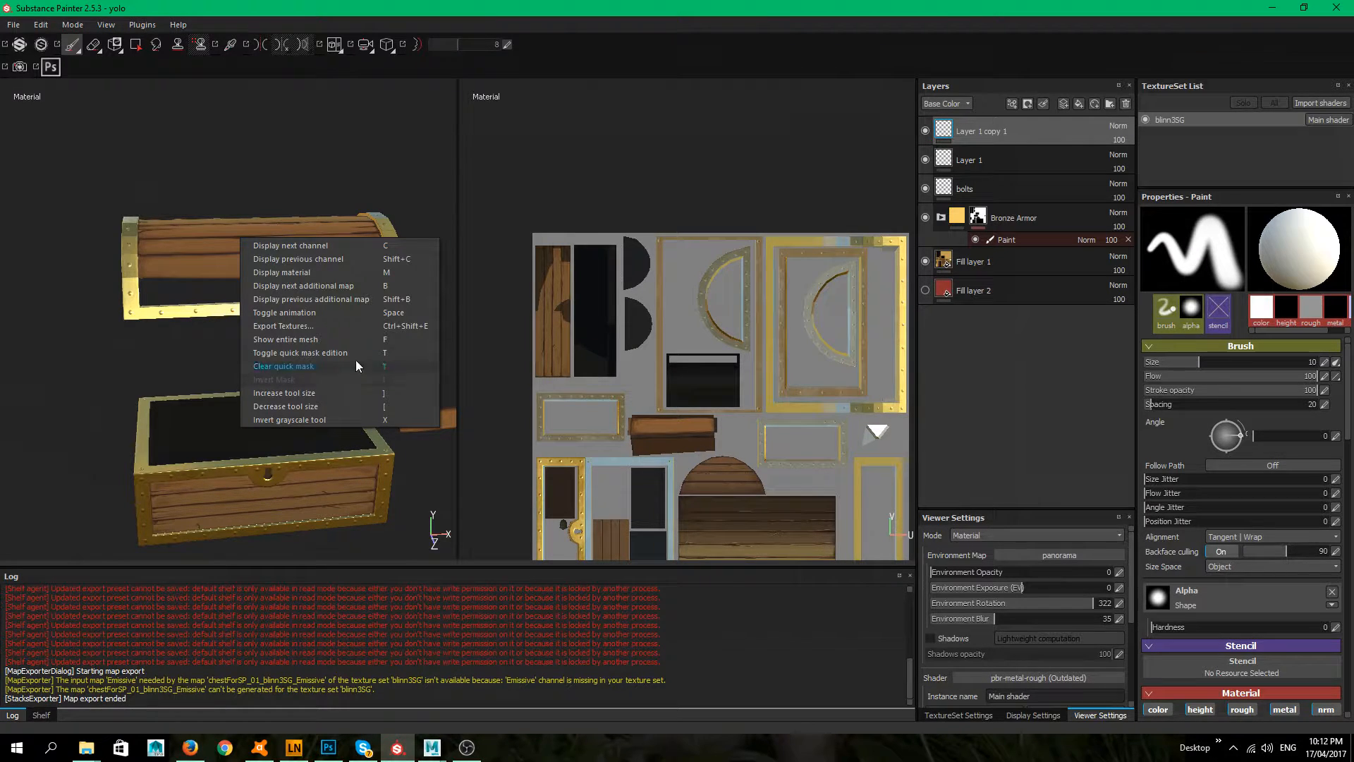
click(322, 326)
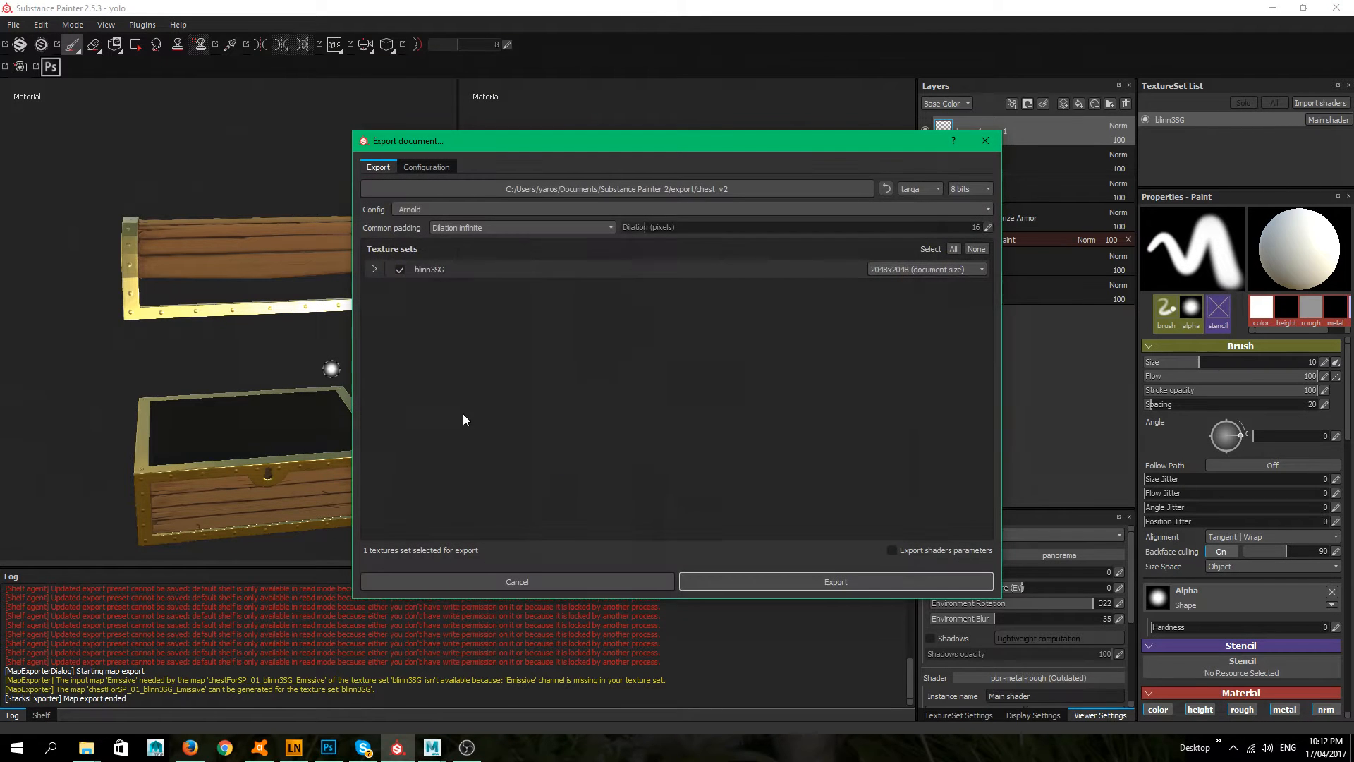
click(498, 209)
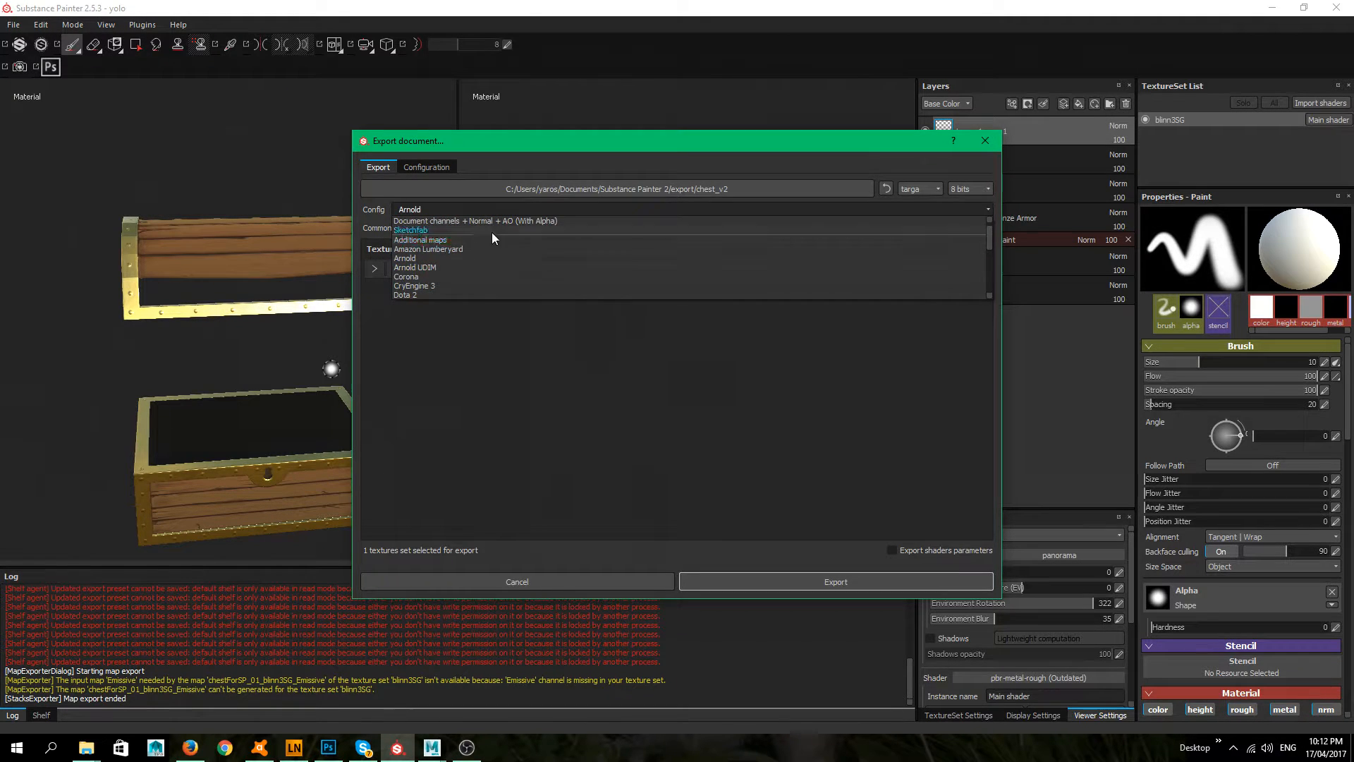
scroll(490, 240, down, 2)
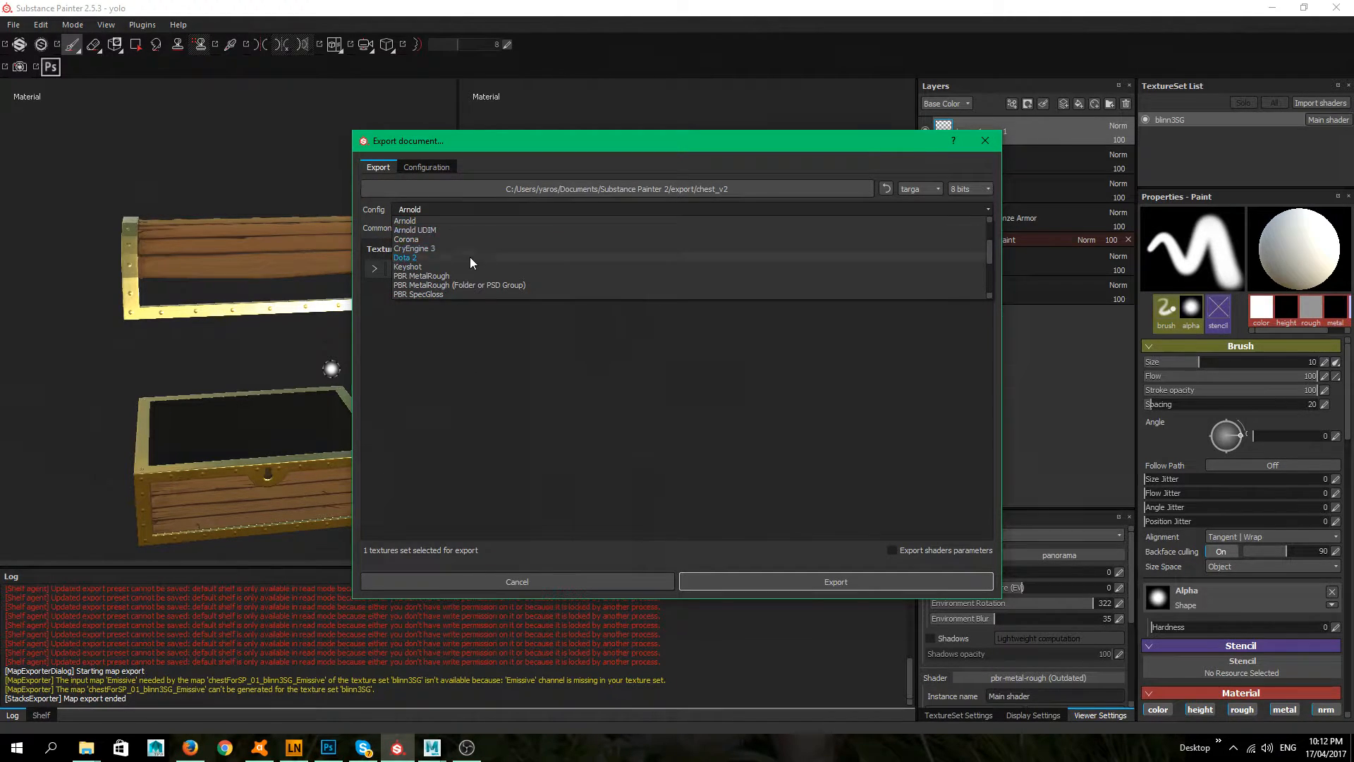
scroll(471, 255, up, 2)
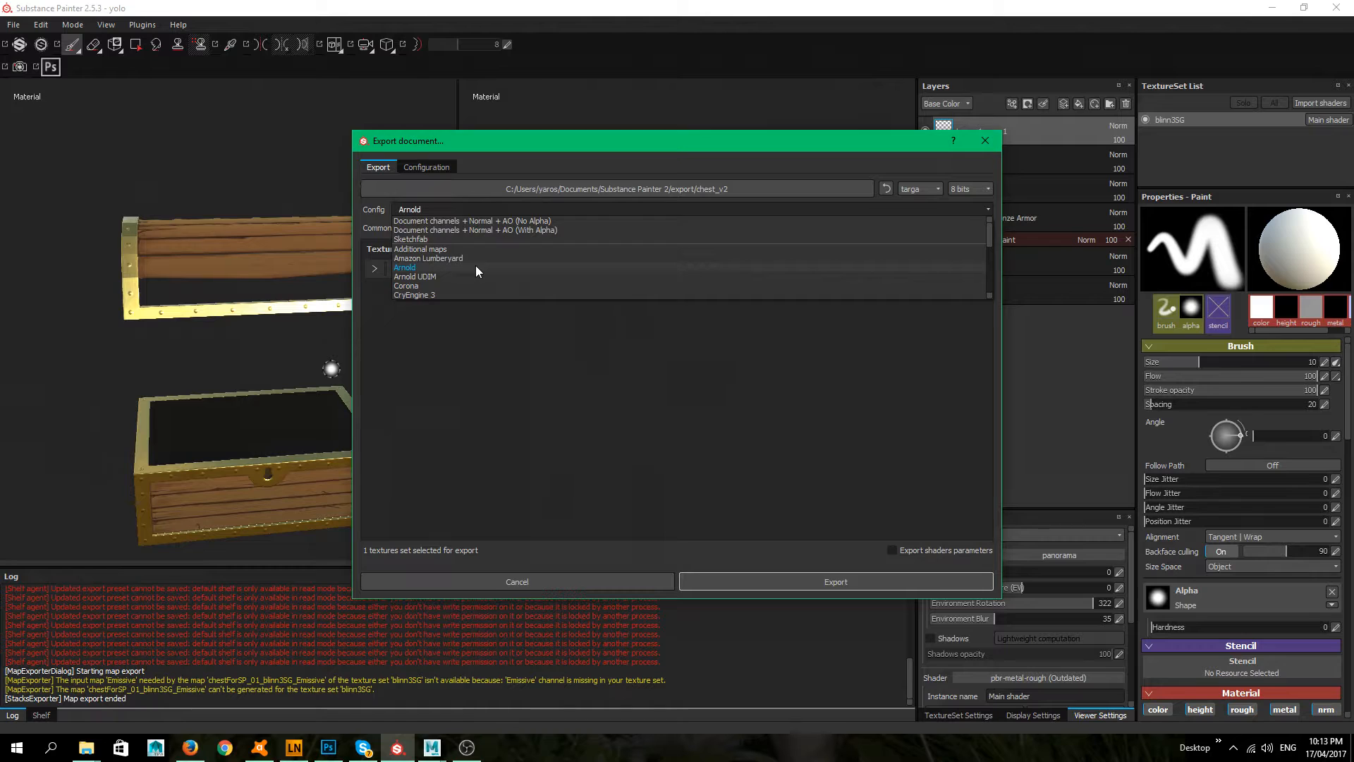
click(476, 267)
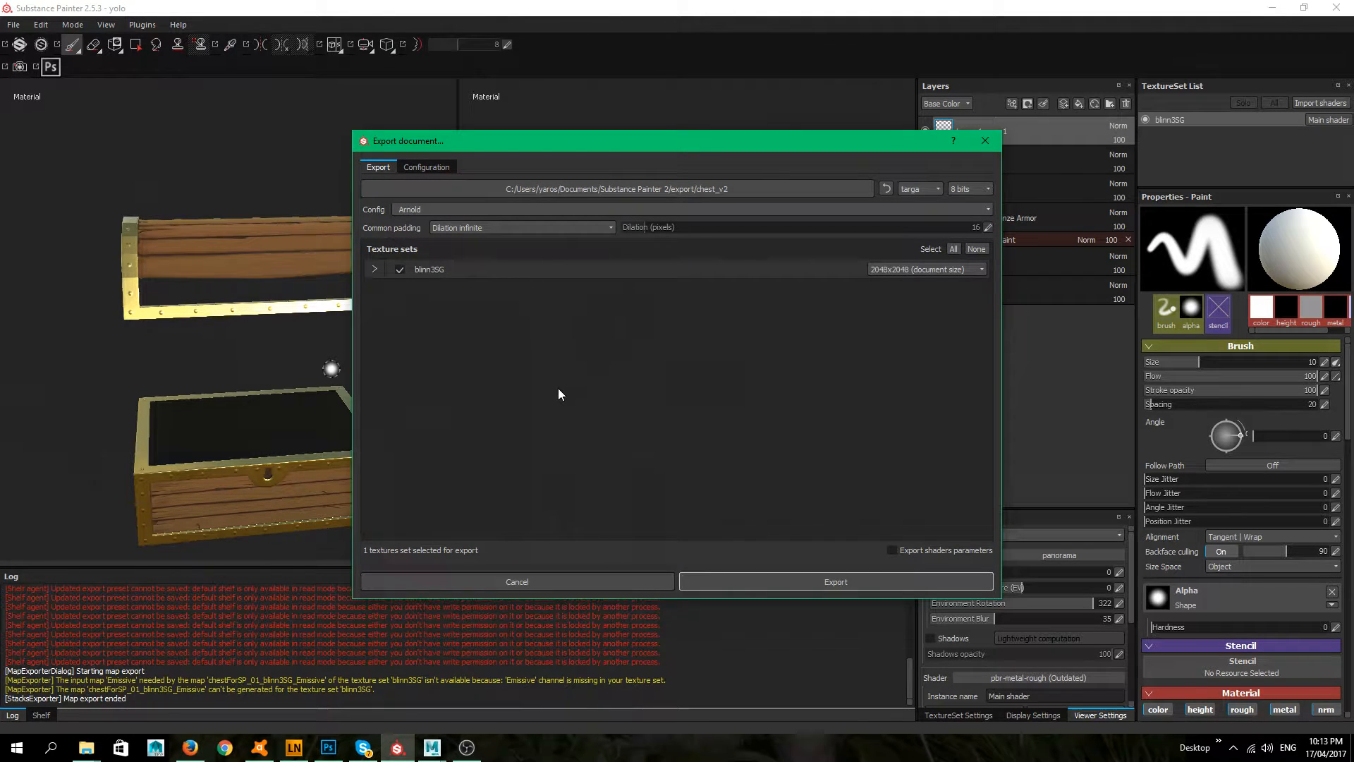
- In the export configuration, select the Arnold preset and remove its Colour output map
click(426, 167)
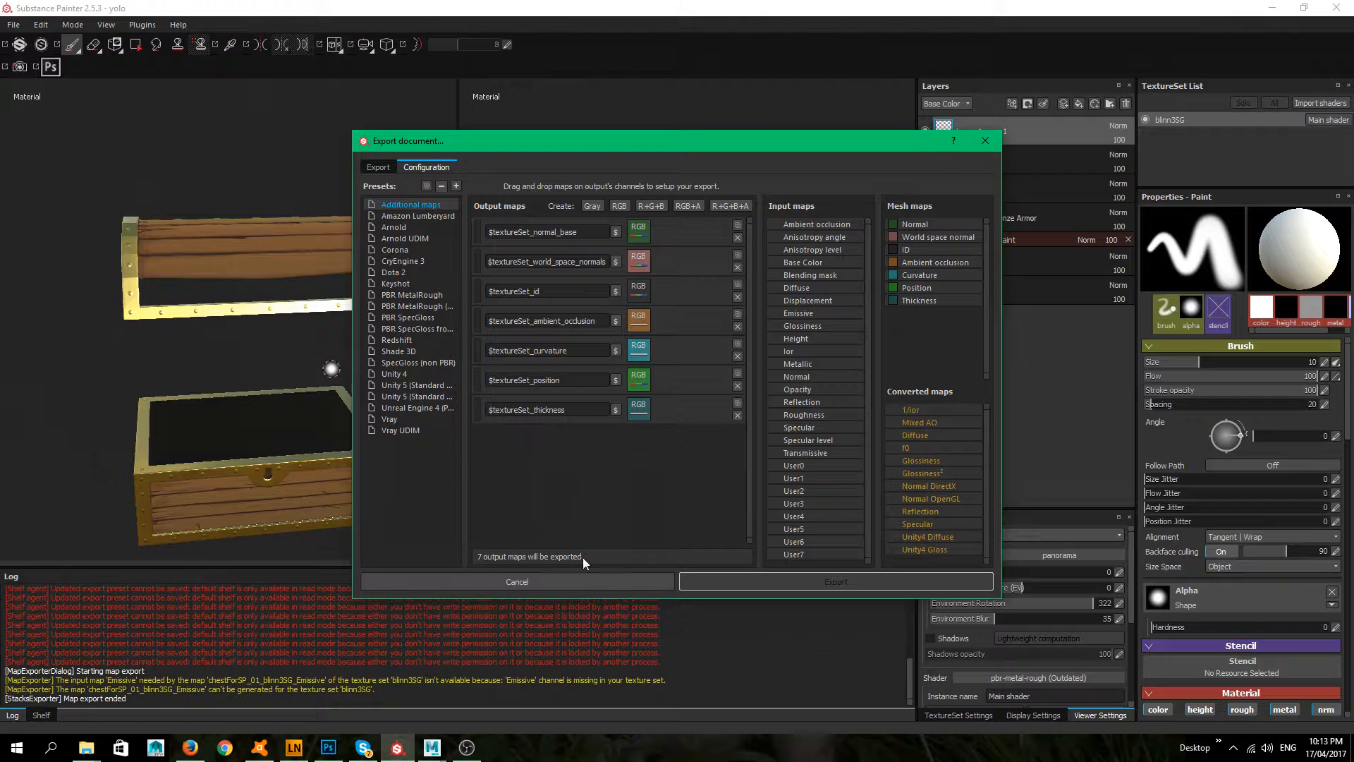
click(409, 273)
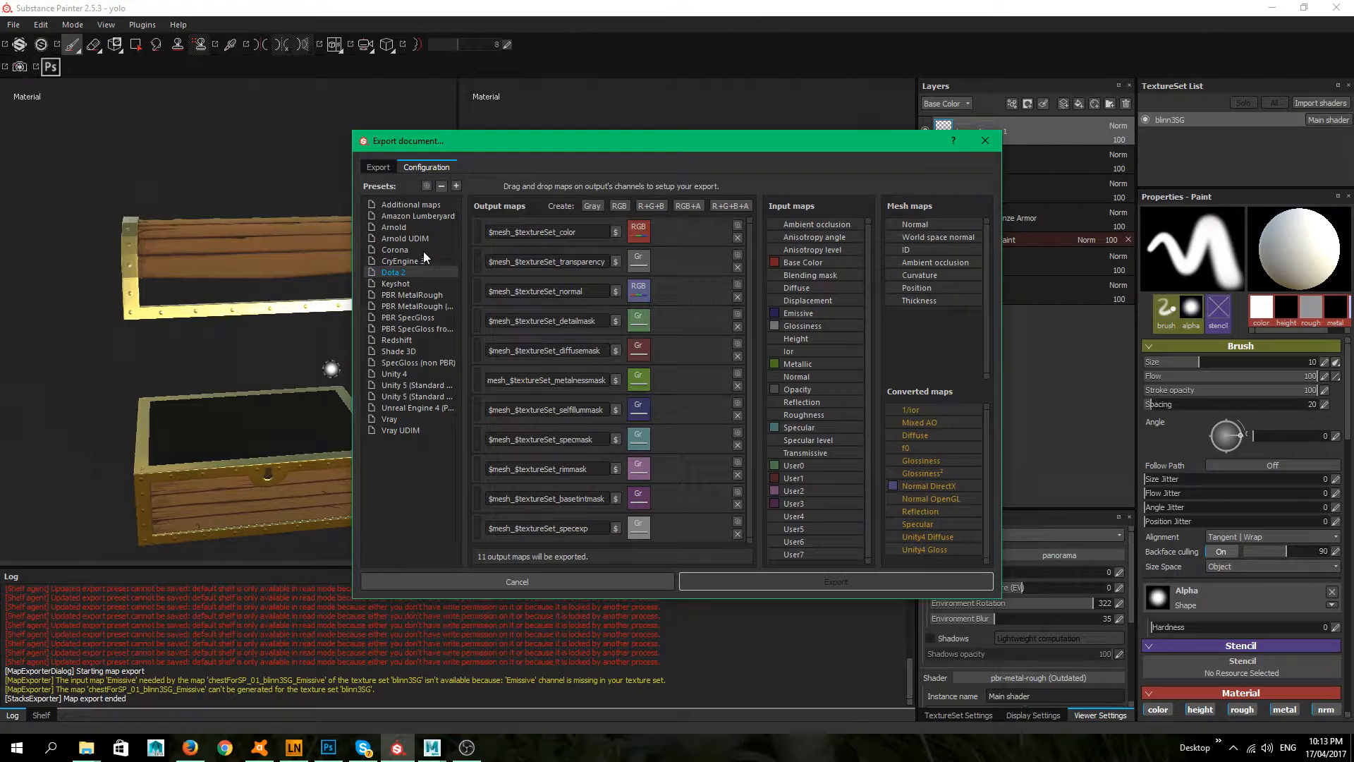
click(402, 227)
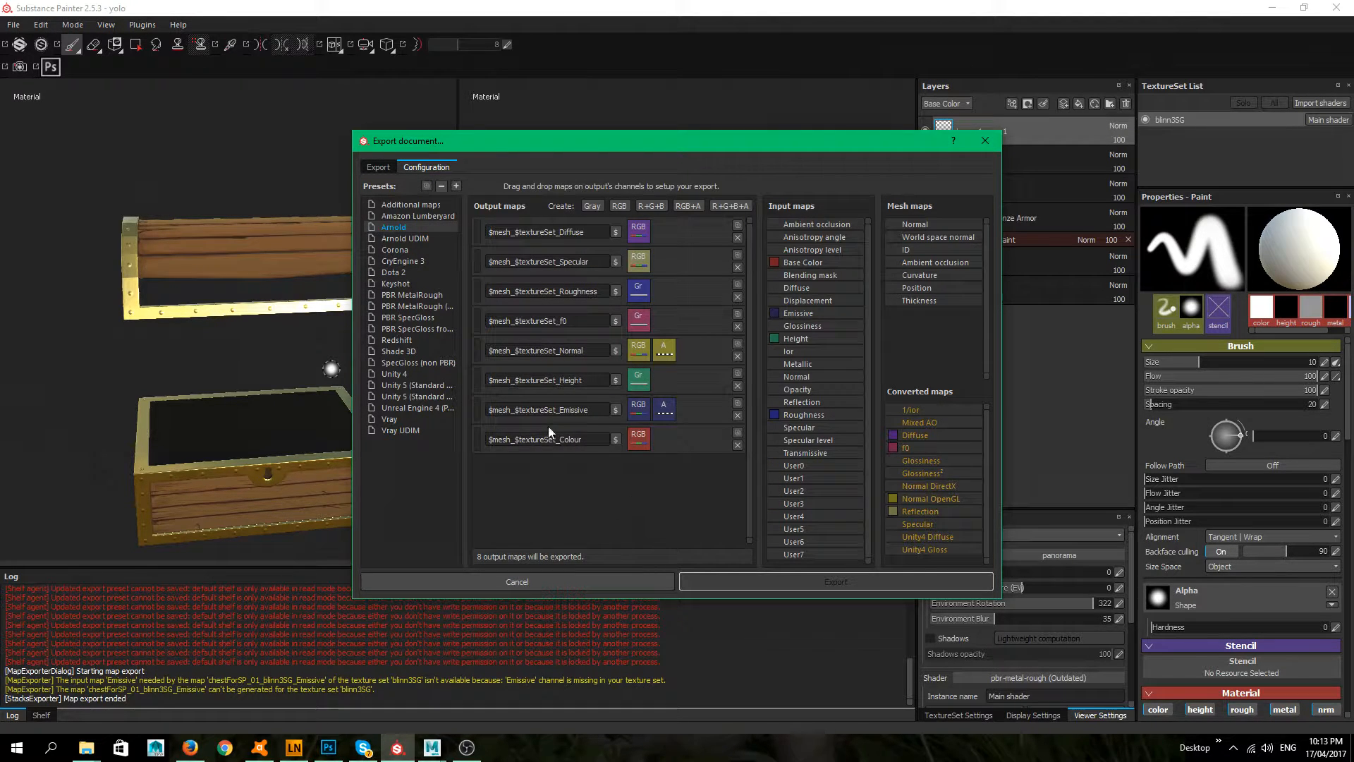
click(738, 446)
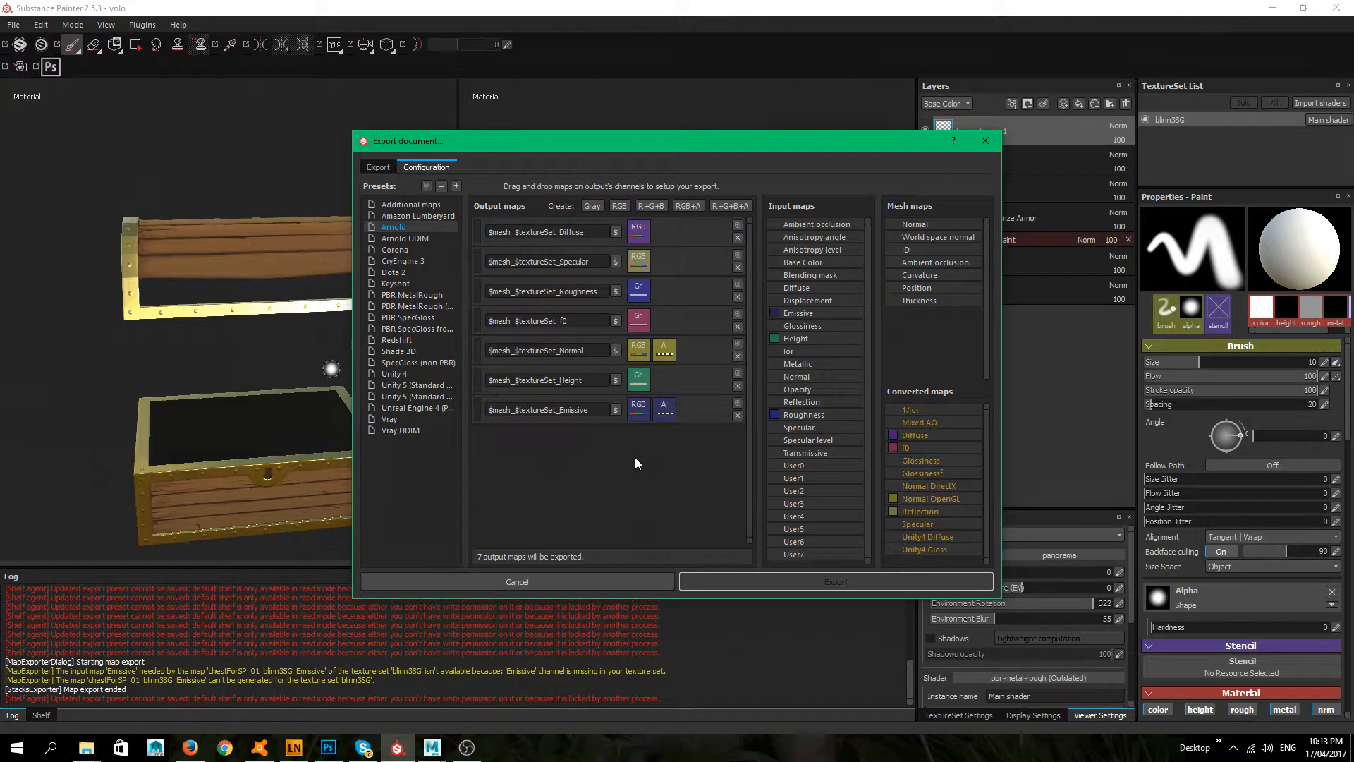
- Add an RGB output map named $mesh_$textureSet_Colour to the Arnold preset and assign it the RGB channels of Base Color
click(620, 206)
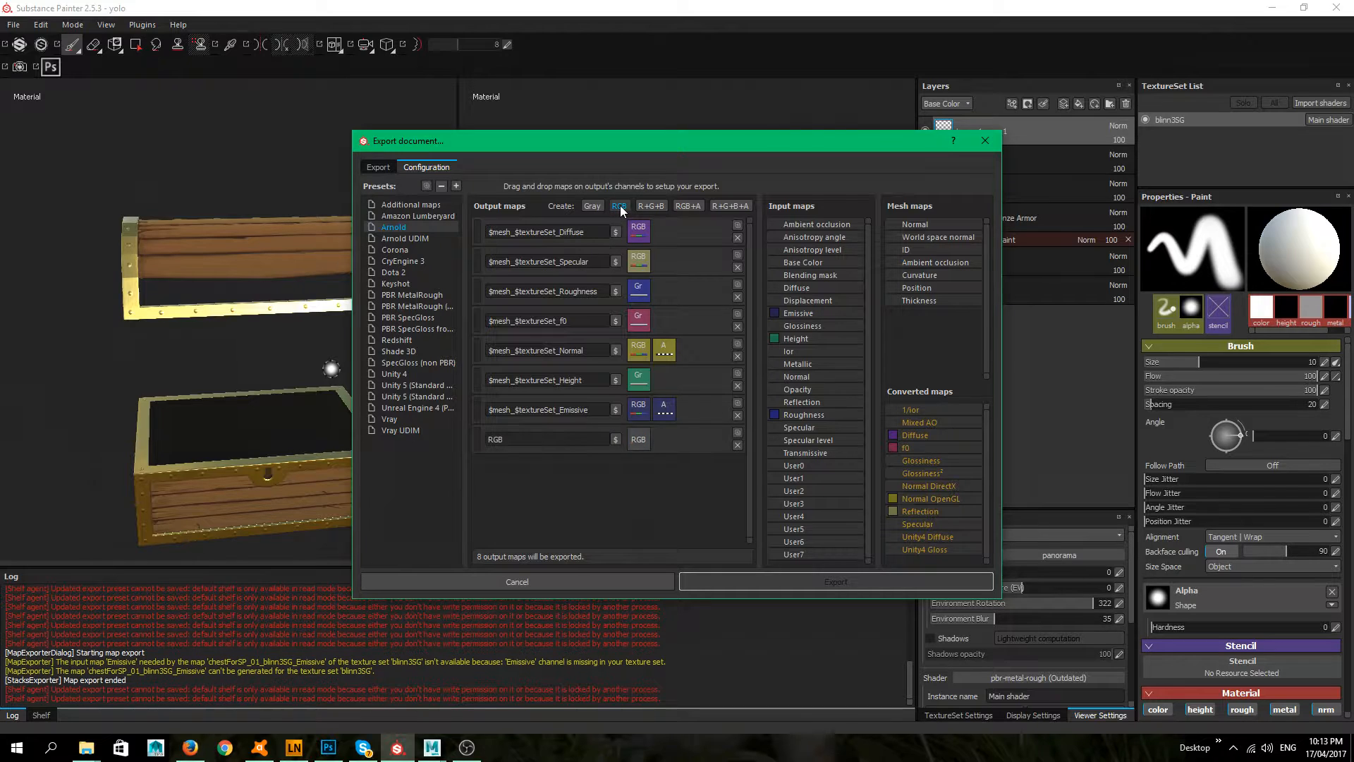
drag(557, 412, 486, 412)
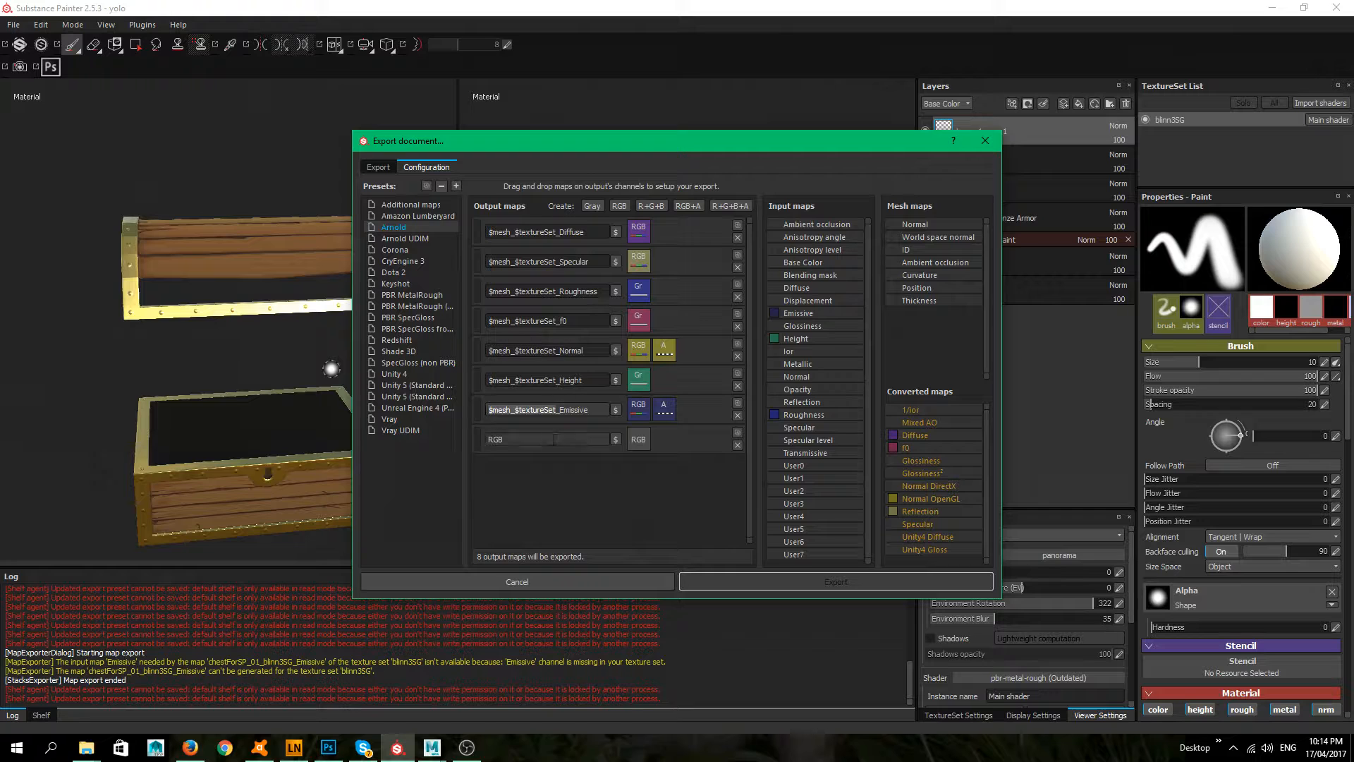
text($mesh_$textureSet)
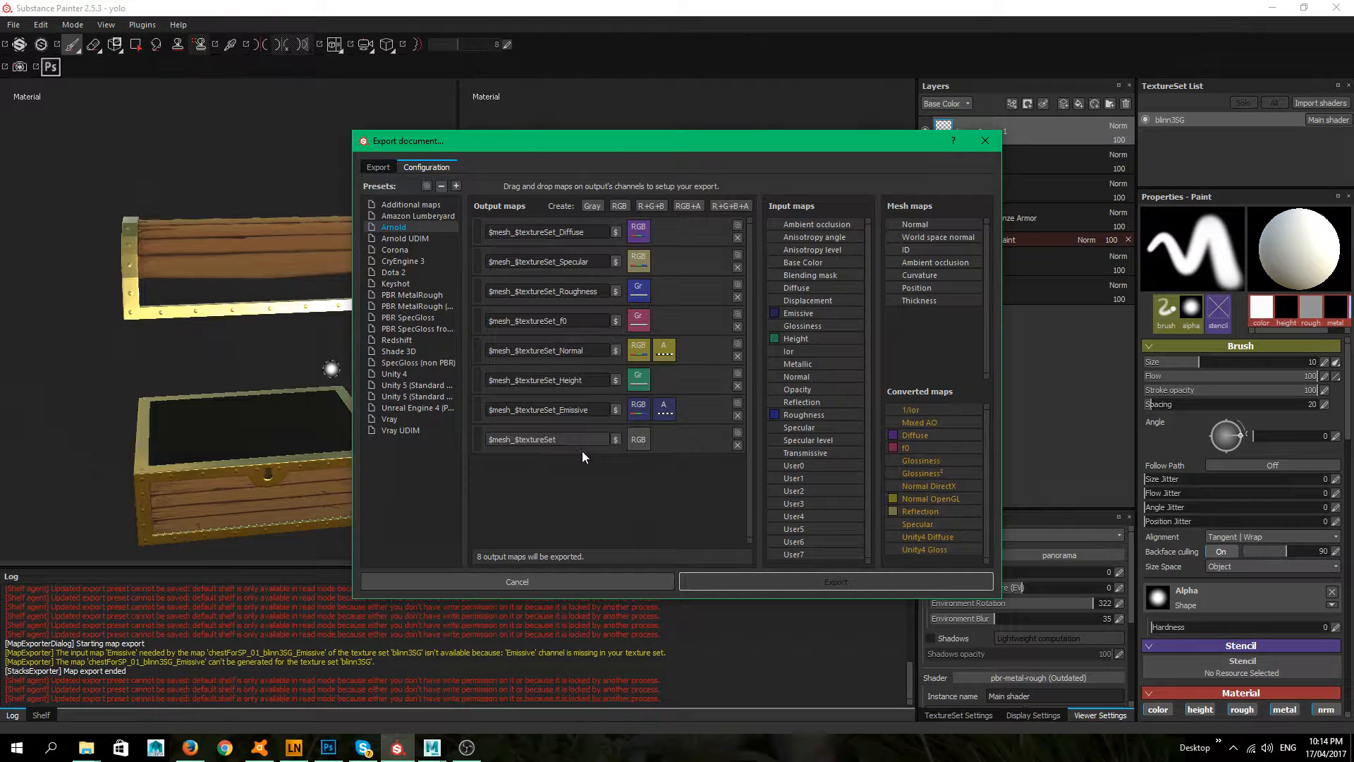
text(_Colour)
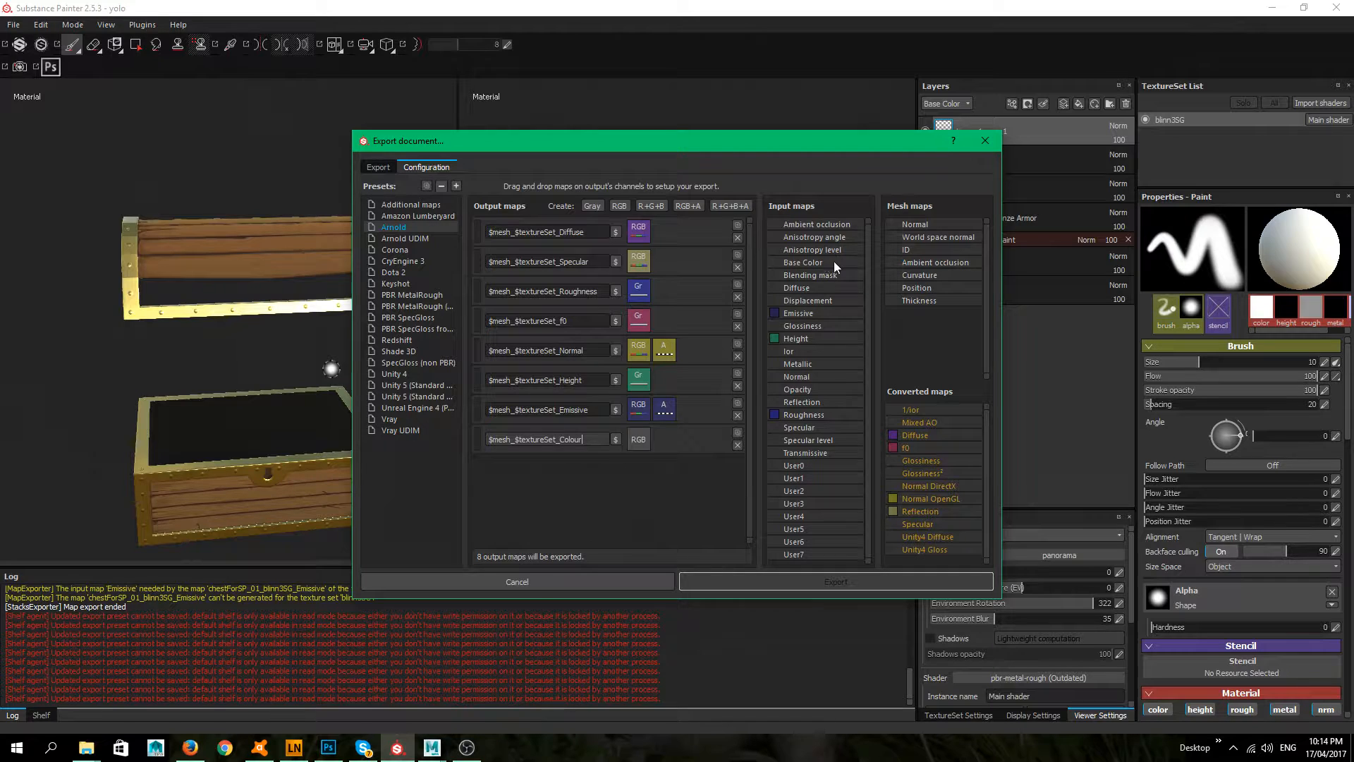
drag(832, 261, 641, 442)
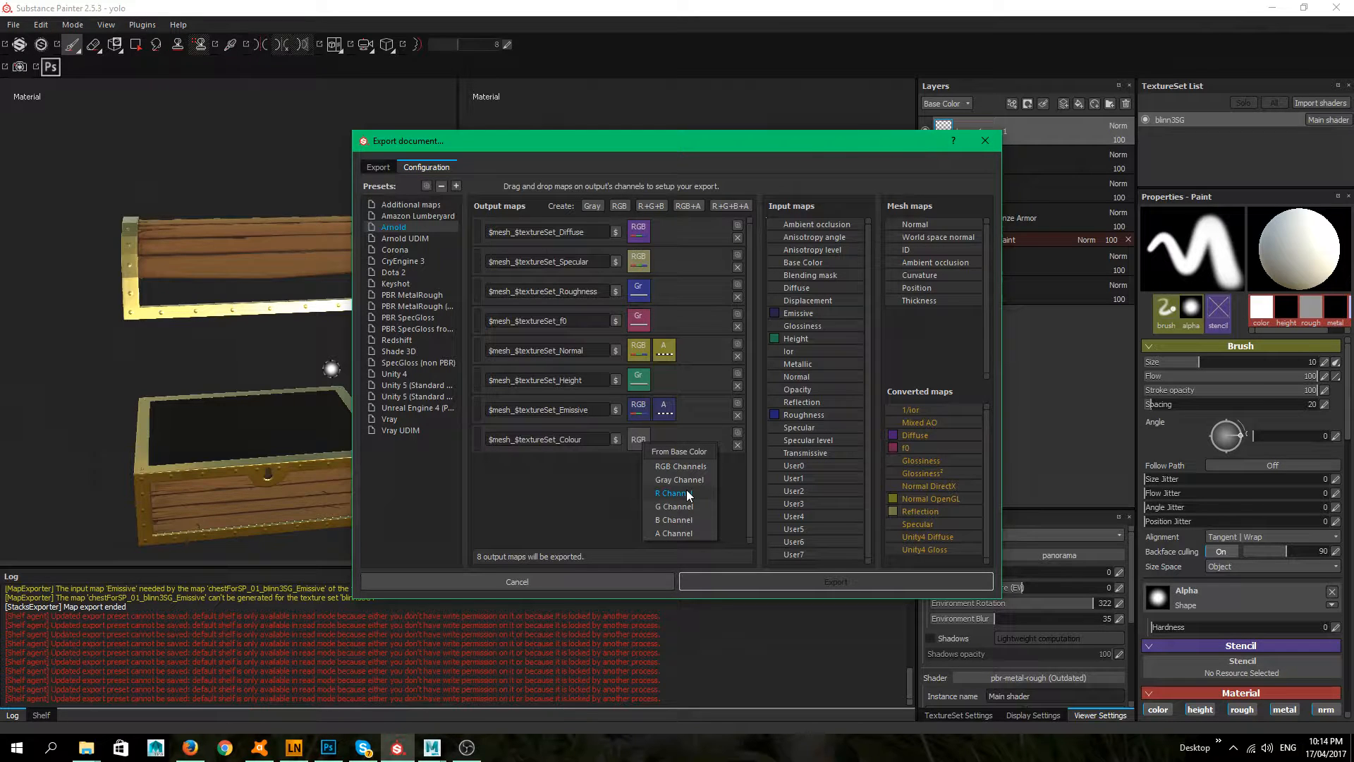
click(674, 466)
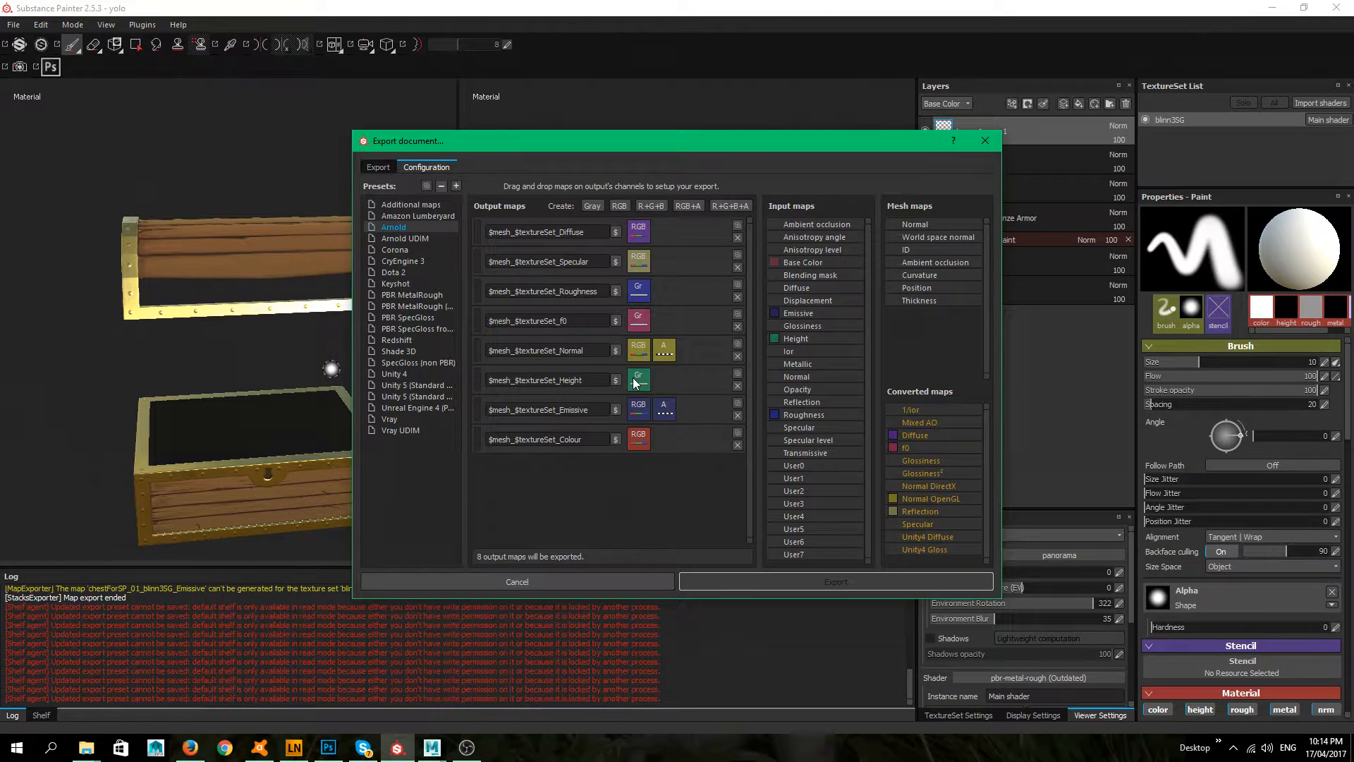
- Check the export destination folder and the list of maps set for export from the blinn3SG texture set
click(377, 167)
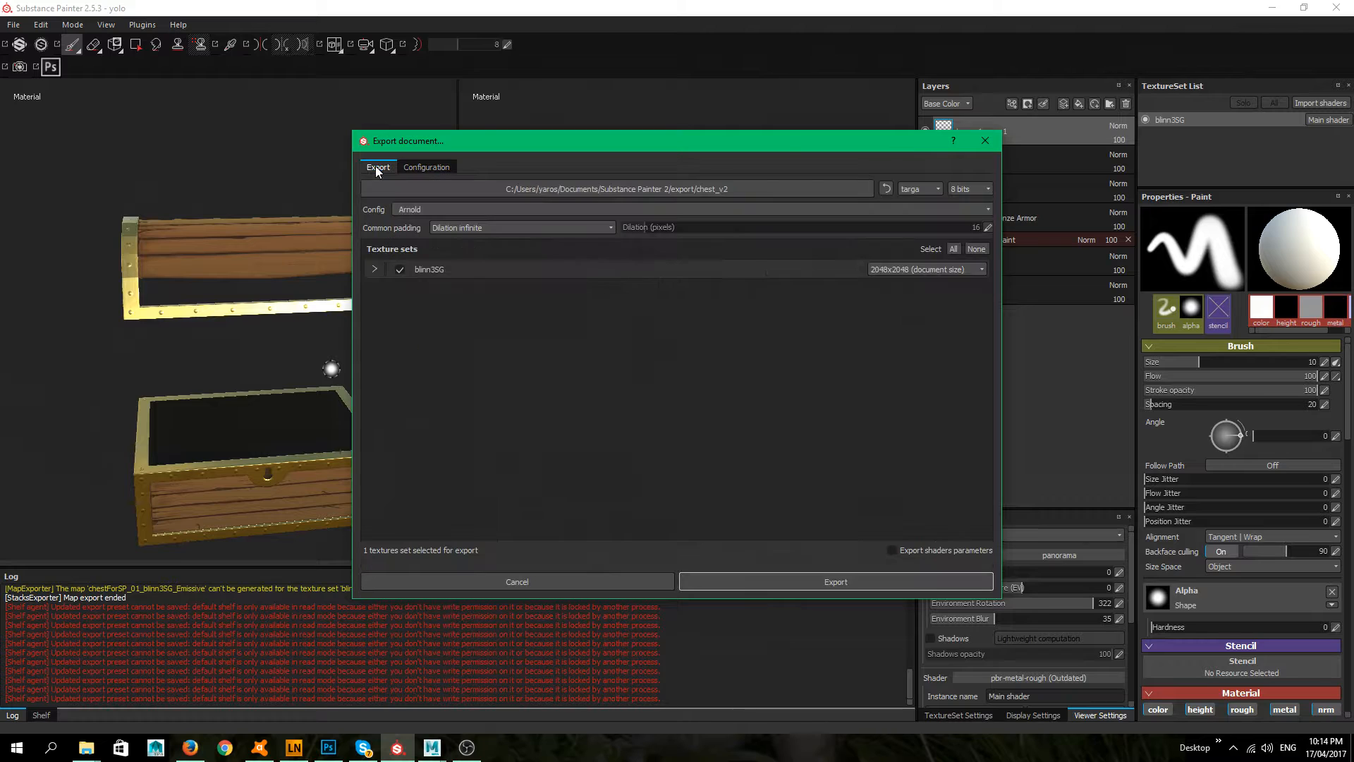
click(687, 189)
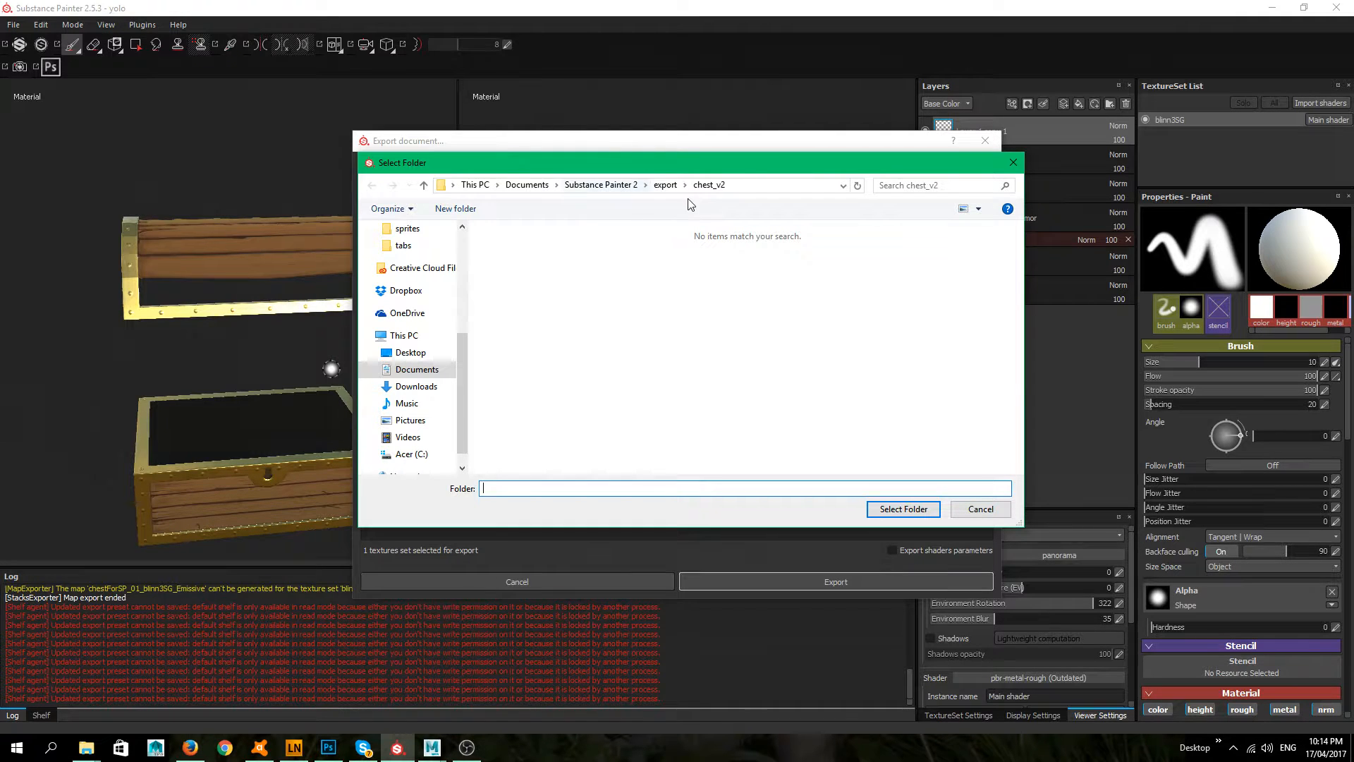
drag(651, 158, 535, 154)
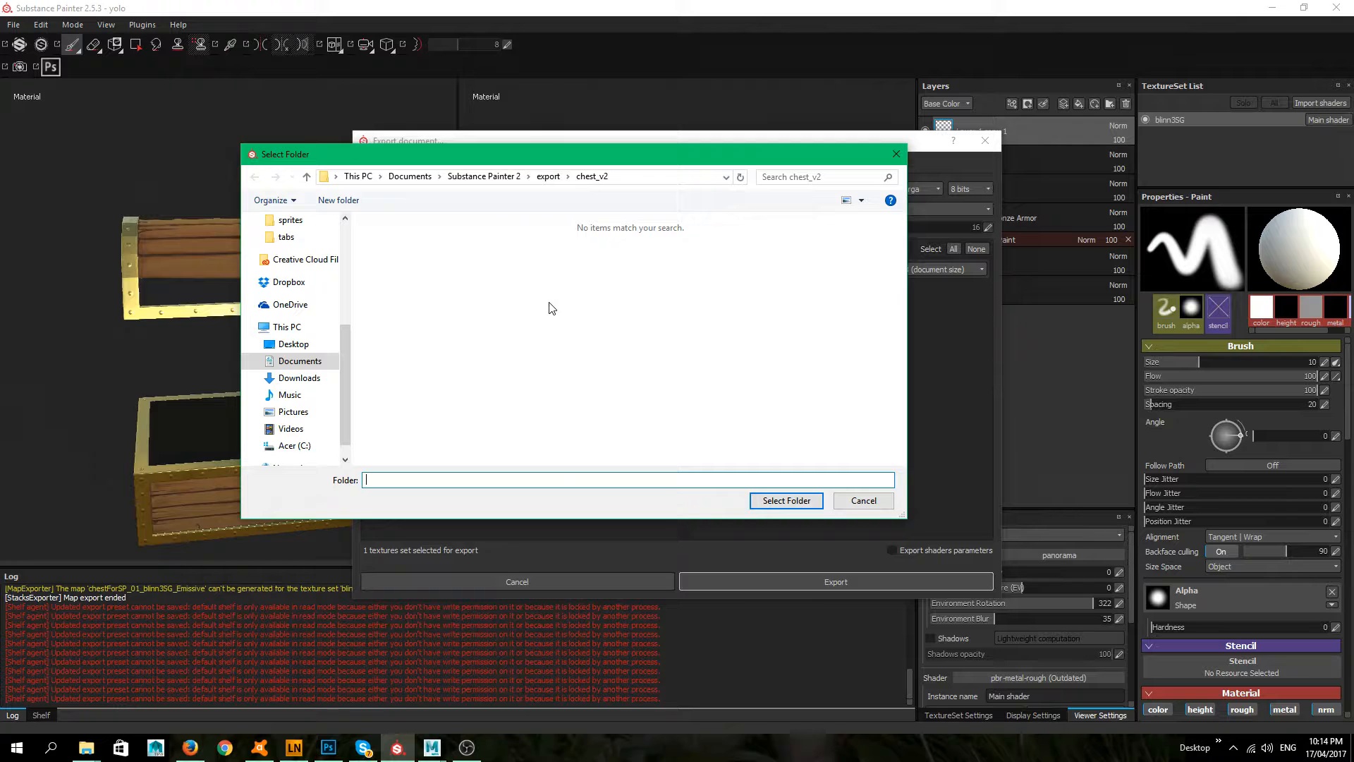
click(877, 501)
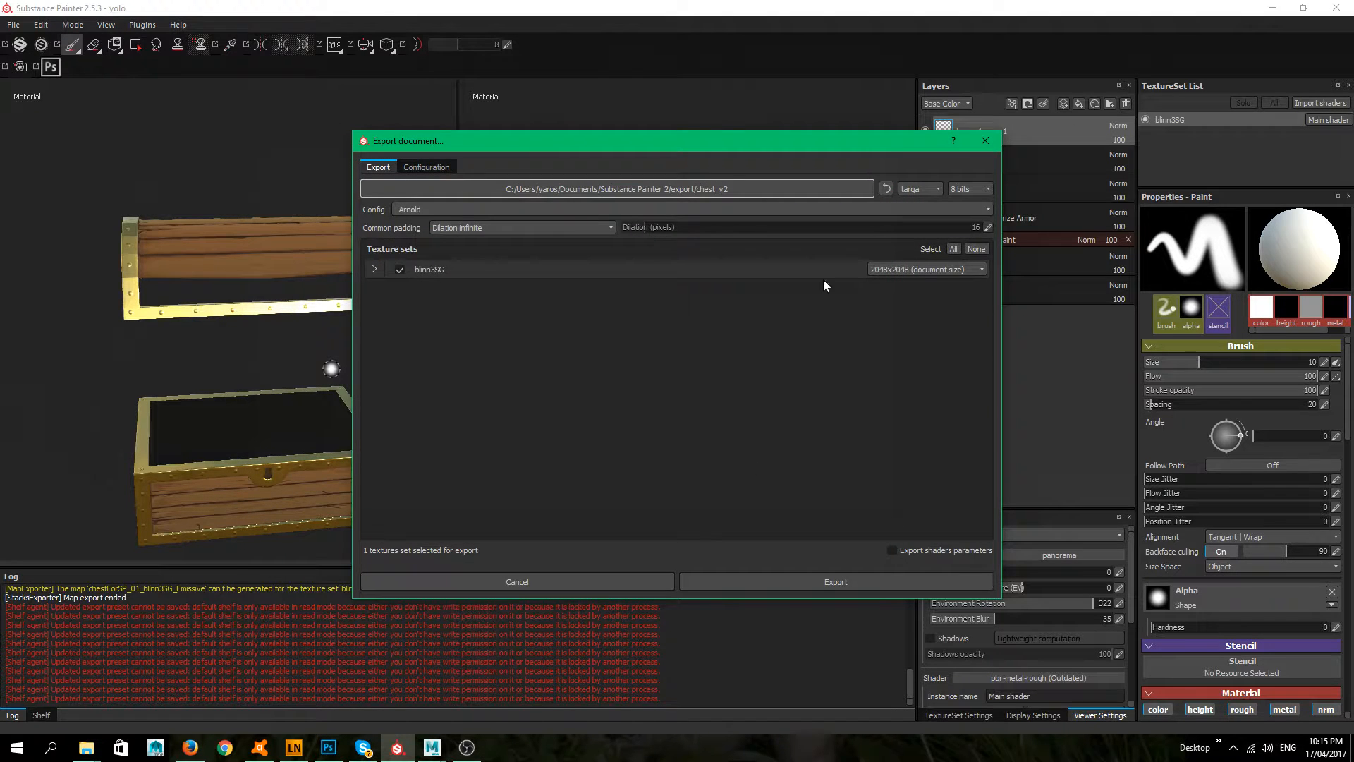
click(374, 270)
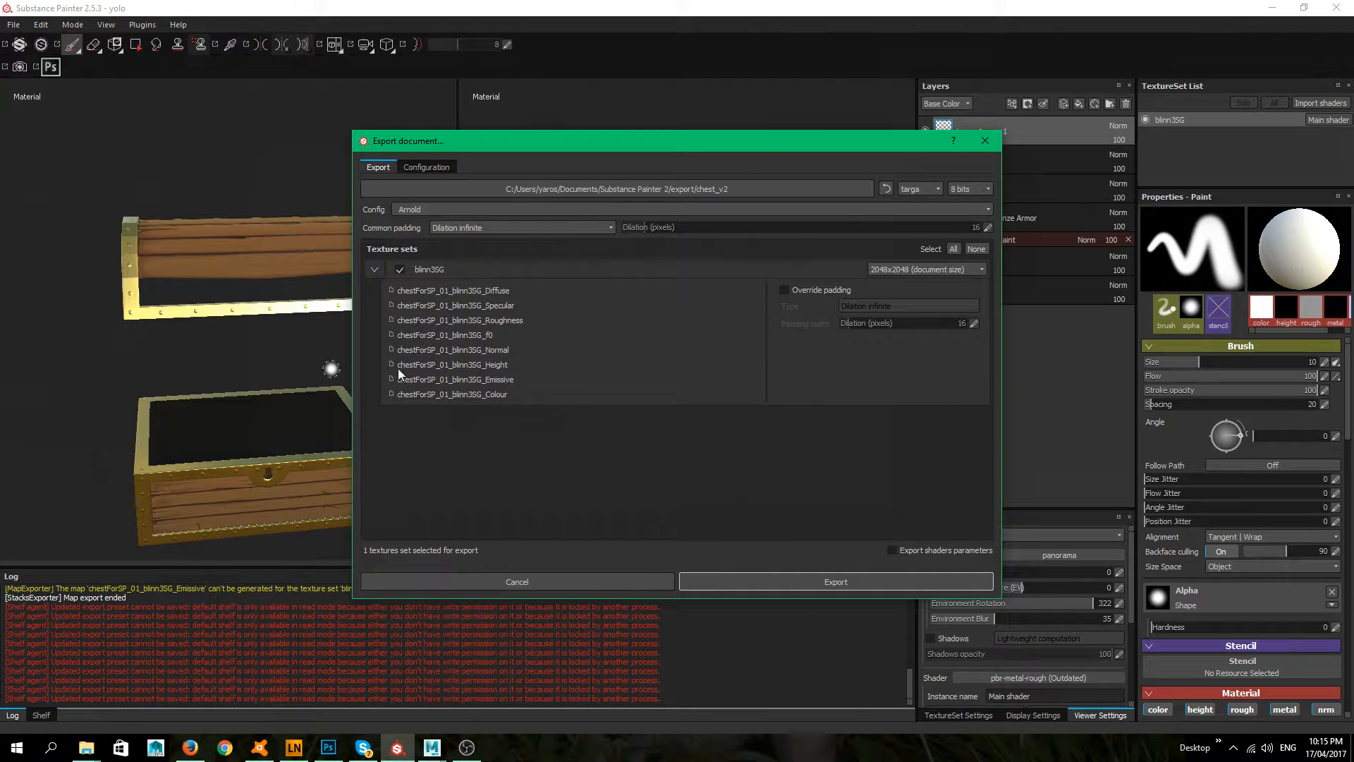
click(374, 269)
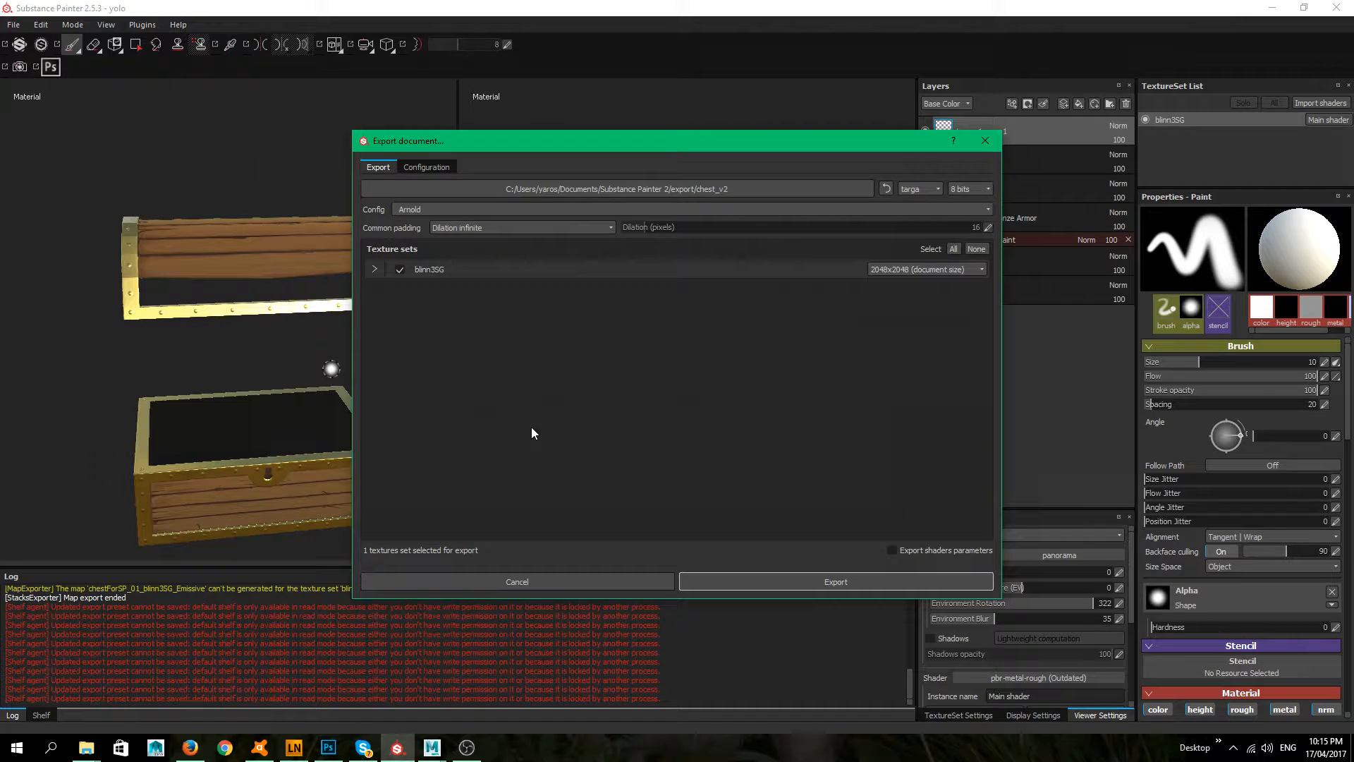
- Switch to Maya, frame the treasure chest, and set the render image size preset to HD_720
mouse_move(431, 747)
click(510, 666)
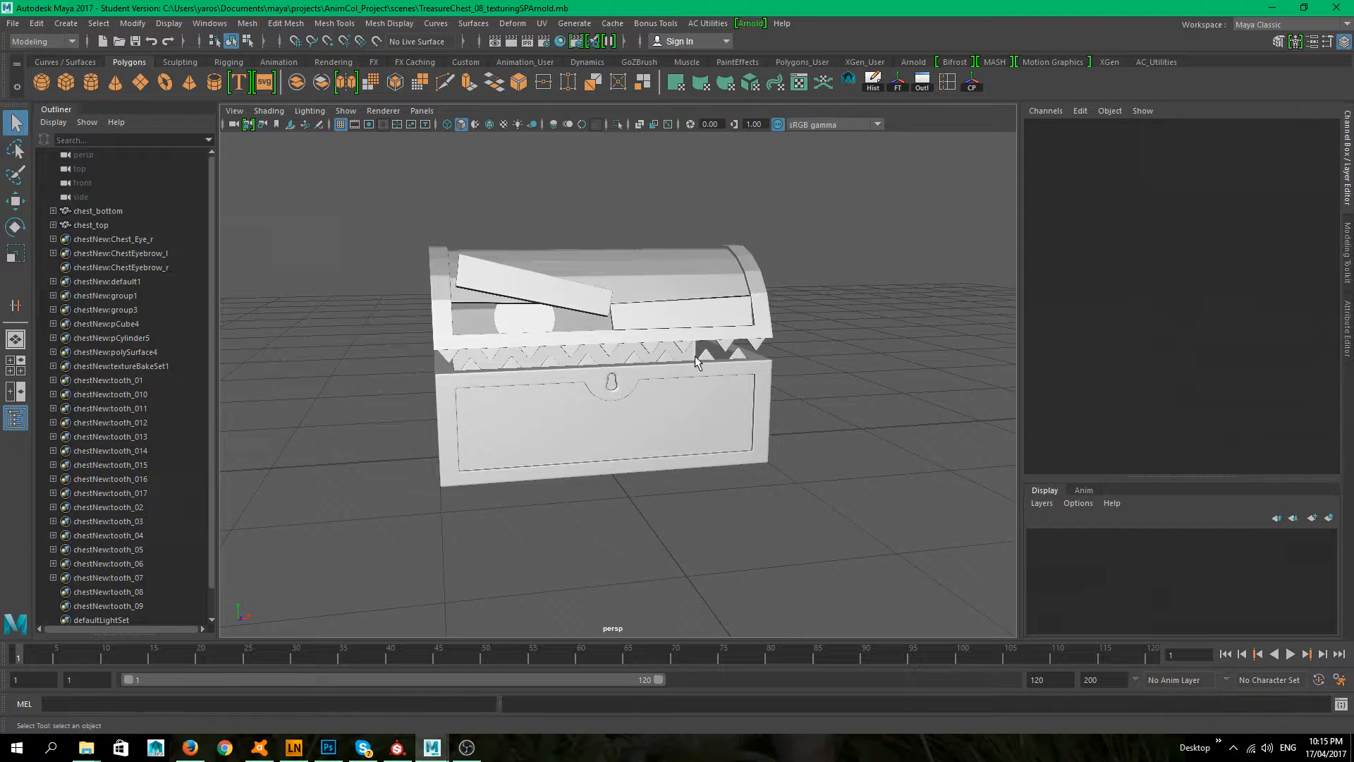
mouse_move(696, 361)
alt+mouse_down()
mouse_move(514, 381)
mouse_move(743, 395)
mouse_move(693, 375)
mouse_move(710, 382)
alt+mouse_up()
scroll(710, 382, up, 4)
alt+middle_drag(712, 383, 808, 486)
alt+drag(809, 489, 584, 420)
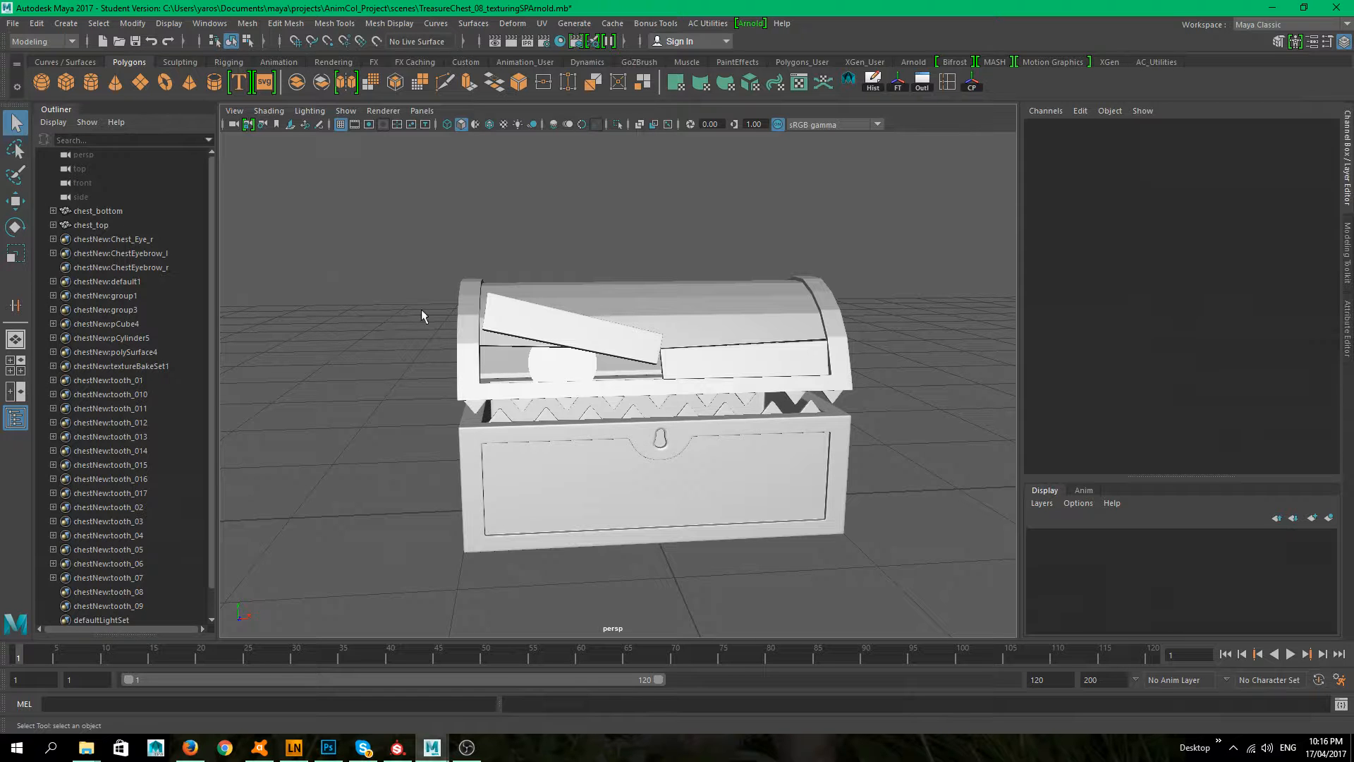
click(545, 43)
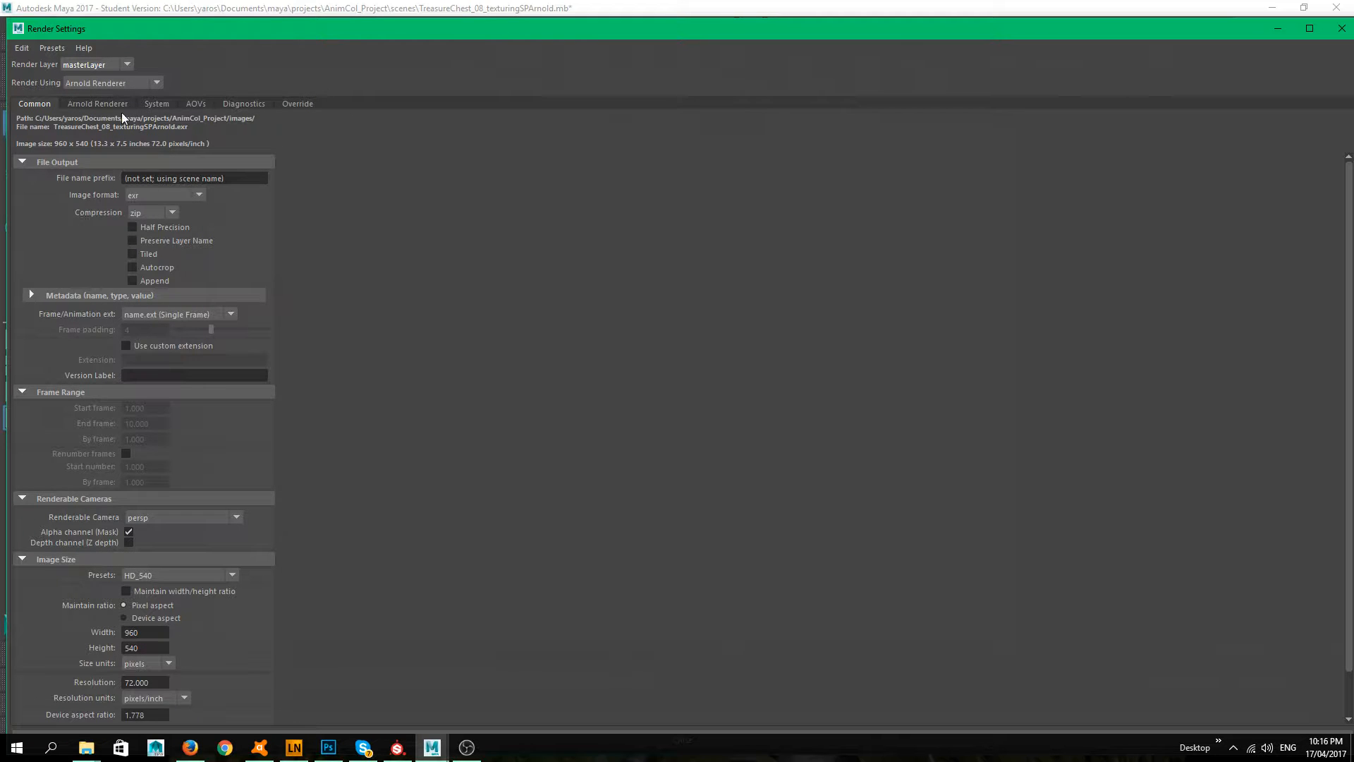
scroll(223, 527, down, 2)
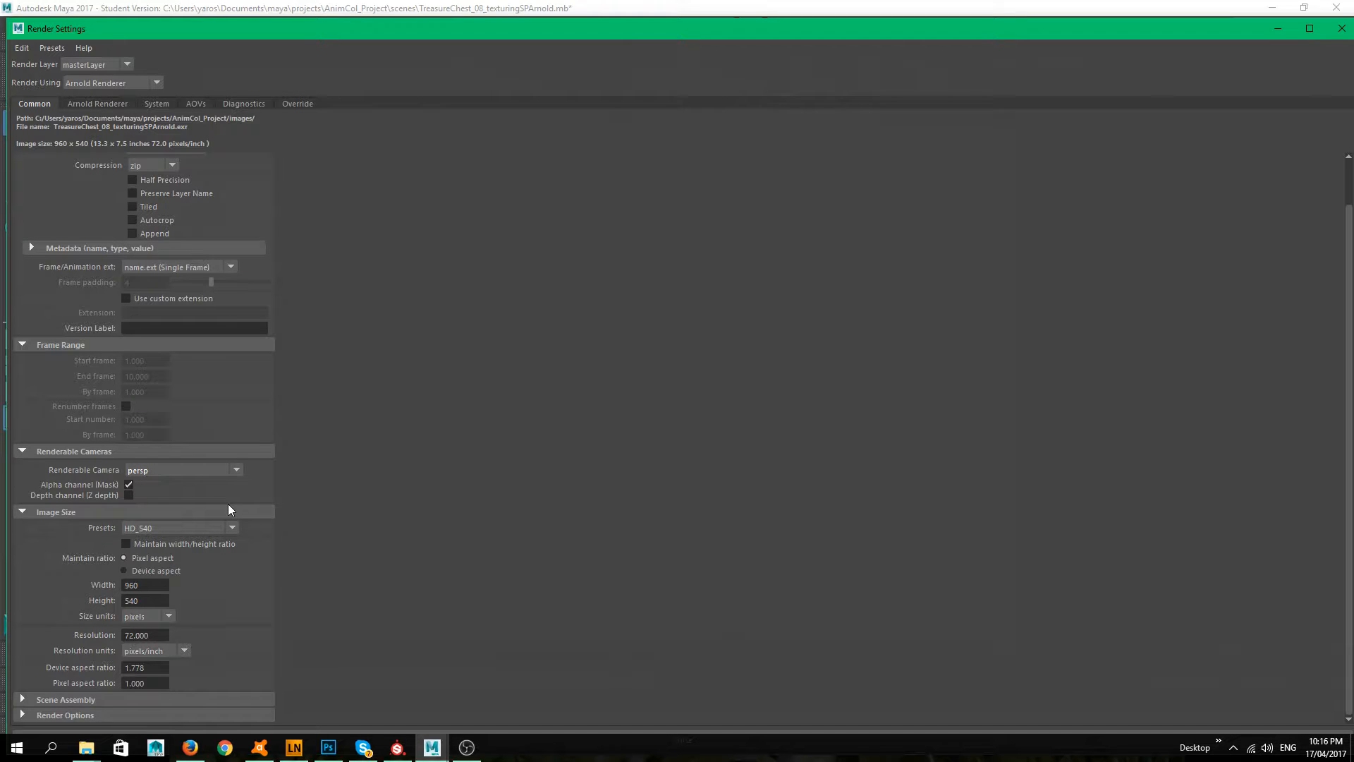
click(232, 528)
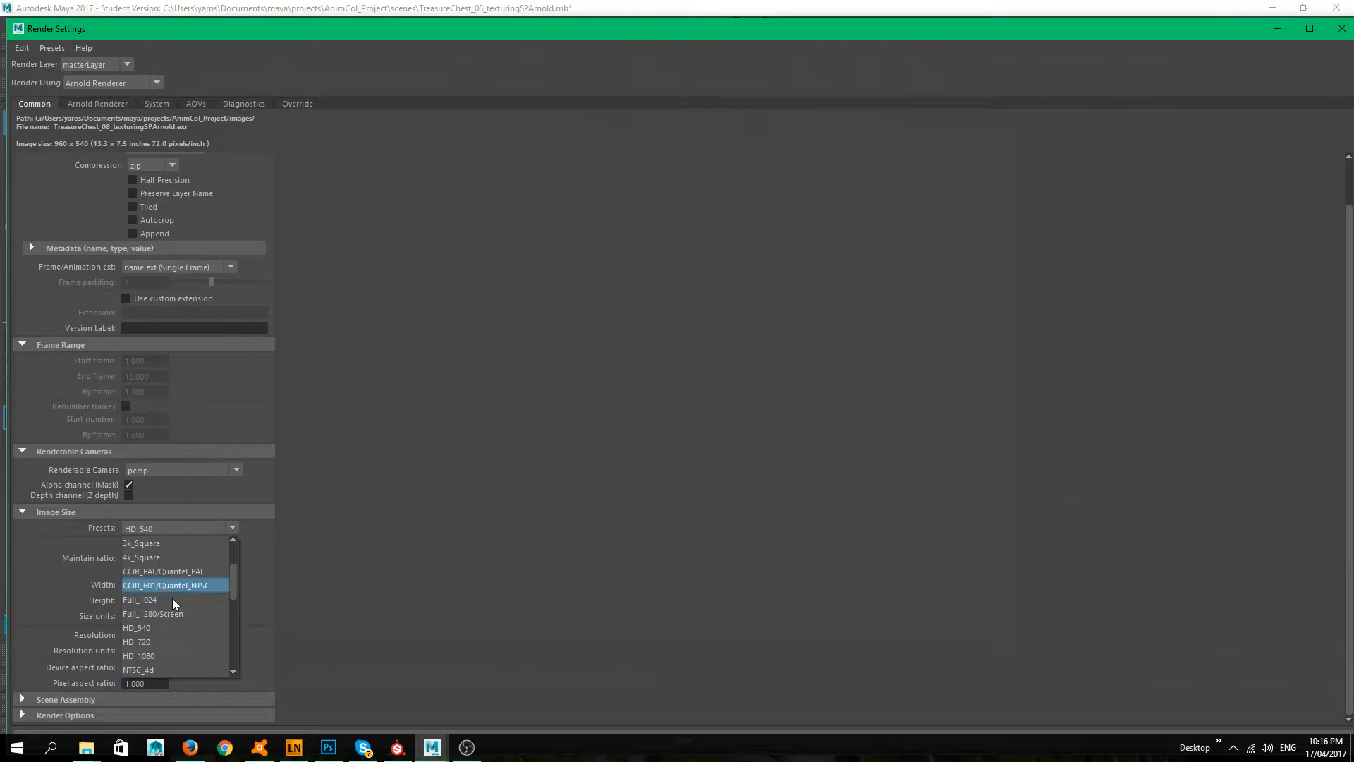
click(156, 642)
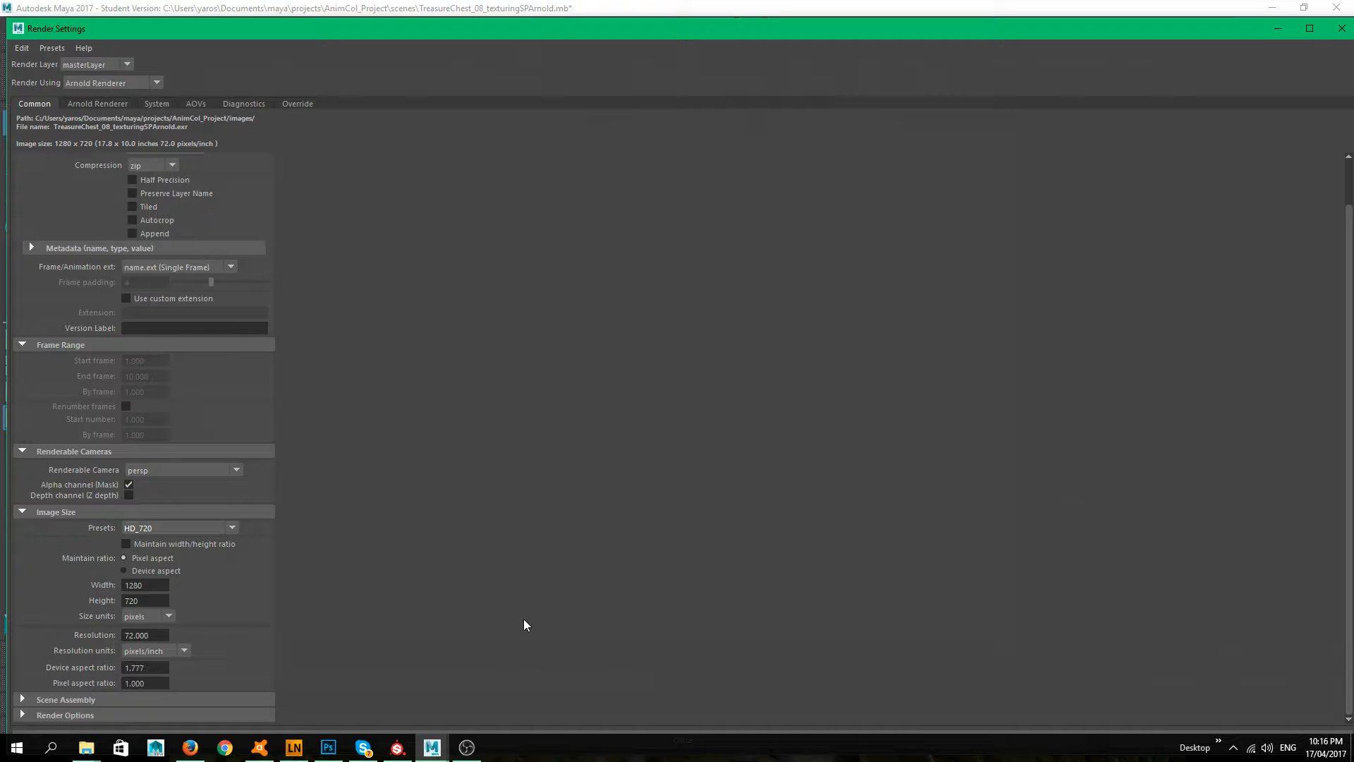
scroll(117, 314, up, 2)
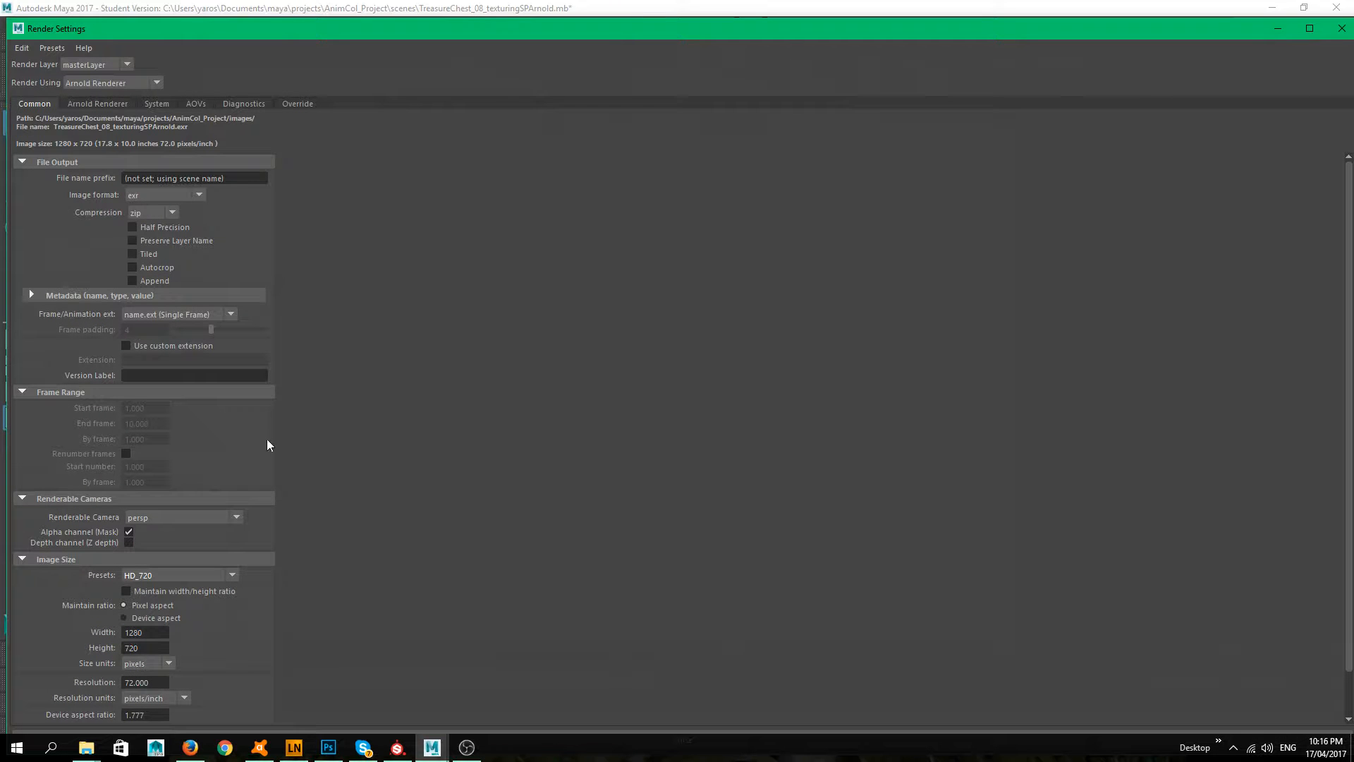
- Review the Arnold Renderer sampling settings and Solid Angle's Removing Noise page in Firefox, returning to Maya to close the render settings
click(111, 103)
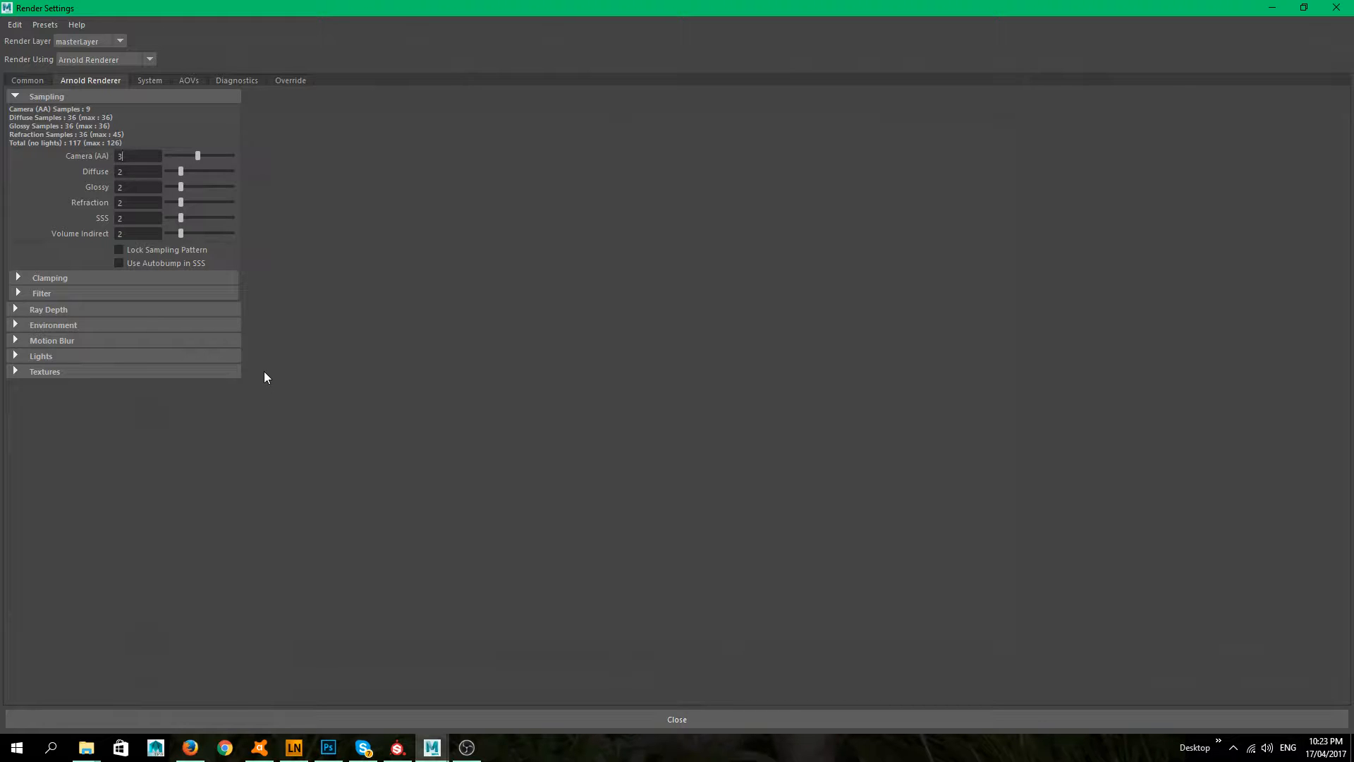
click(191, 747)
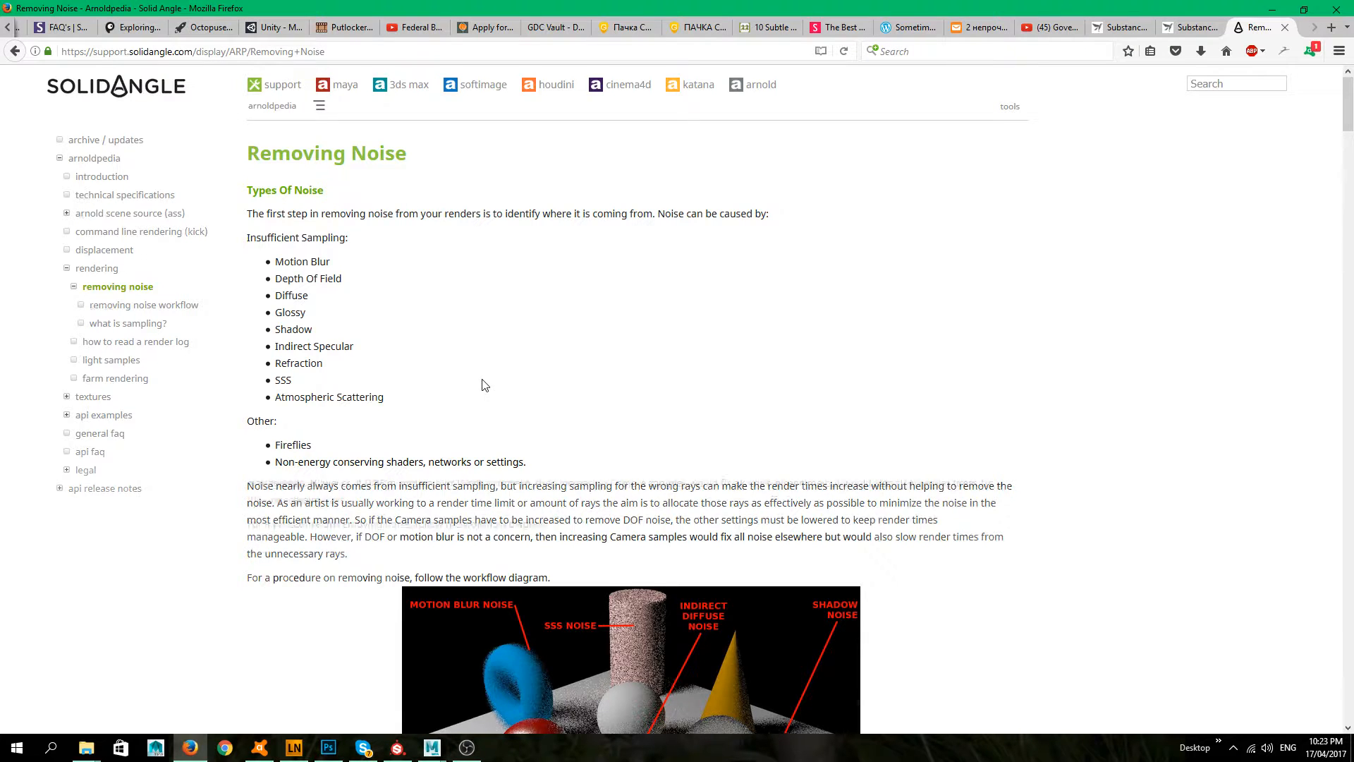
scroll(485, 388, down, 6)
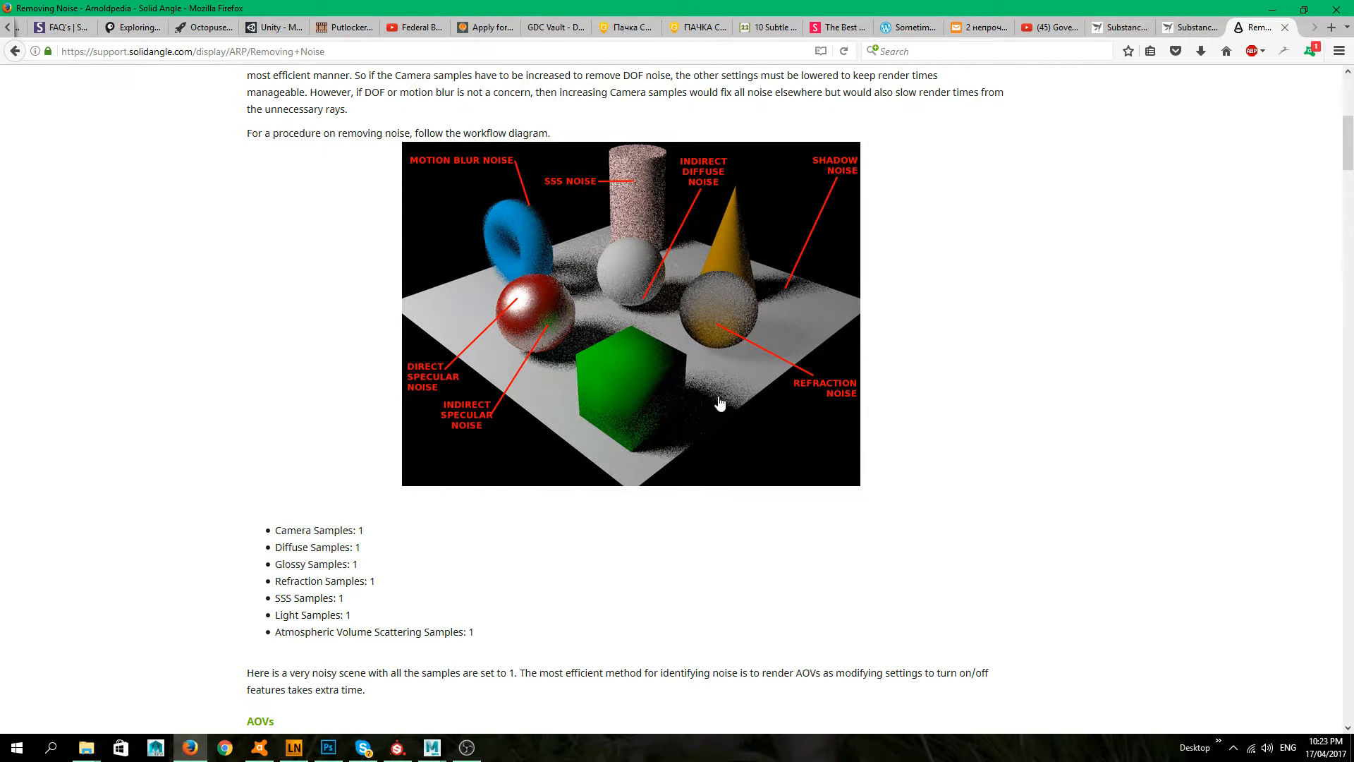
scroll(723, 402, down, 5)
mouse_move(432, 746)
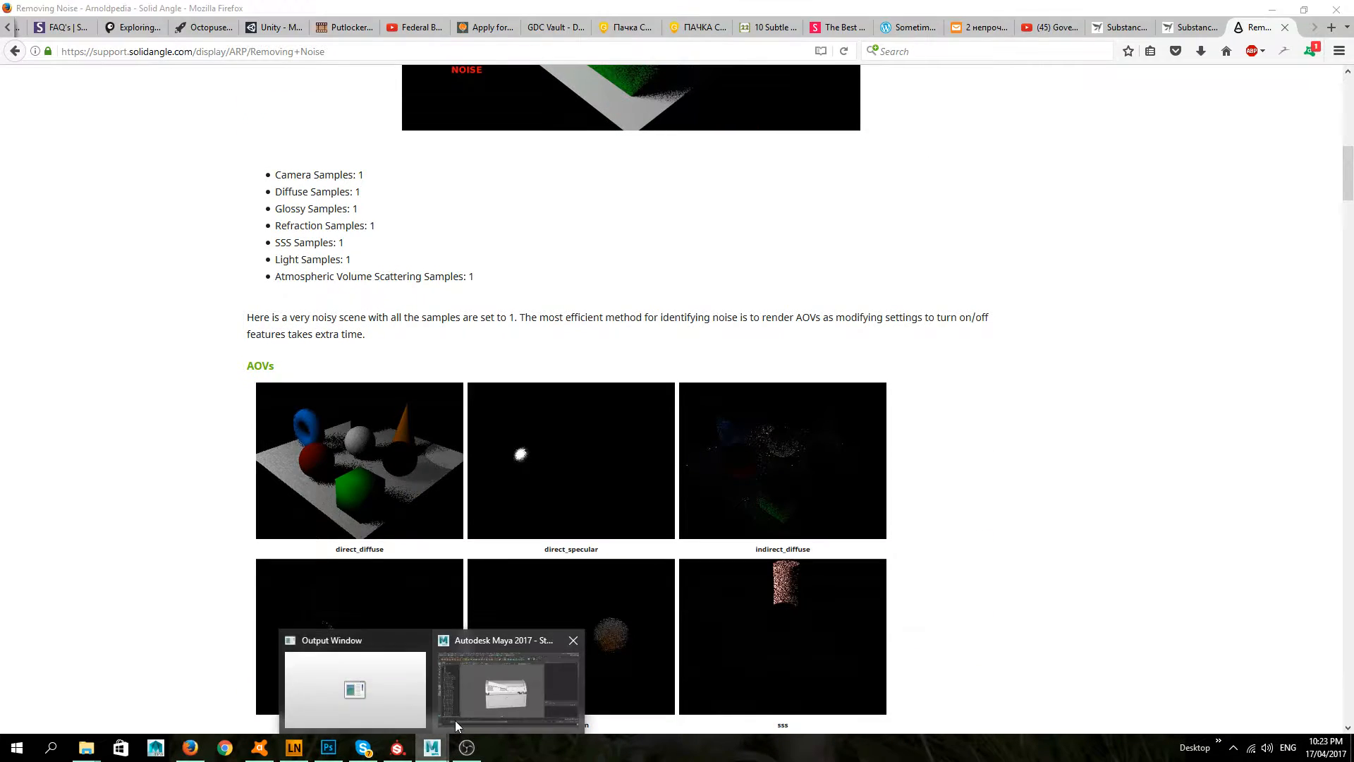
click(455, 719)
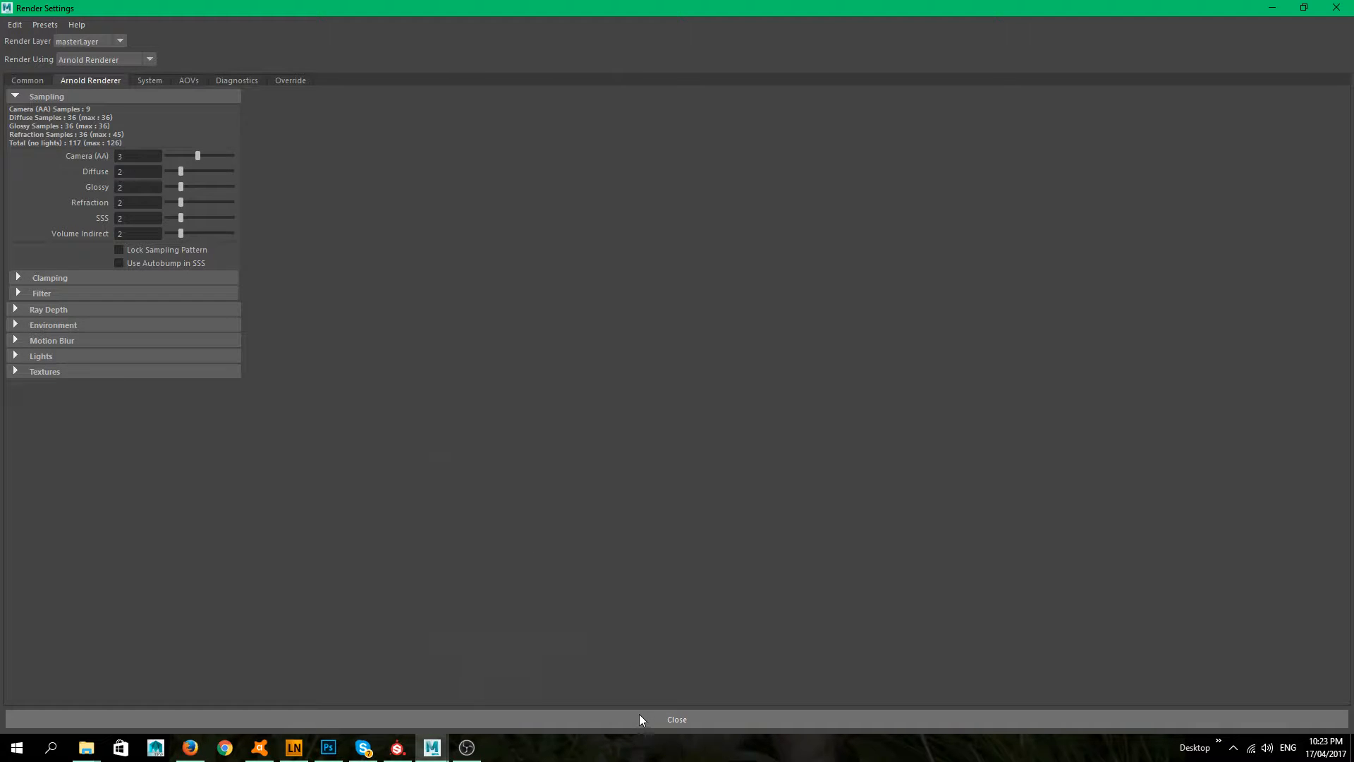
click(590, 714)
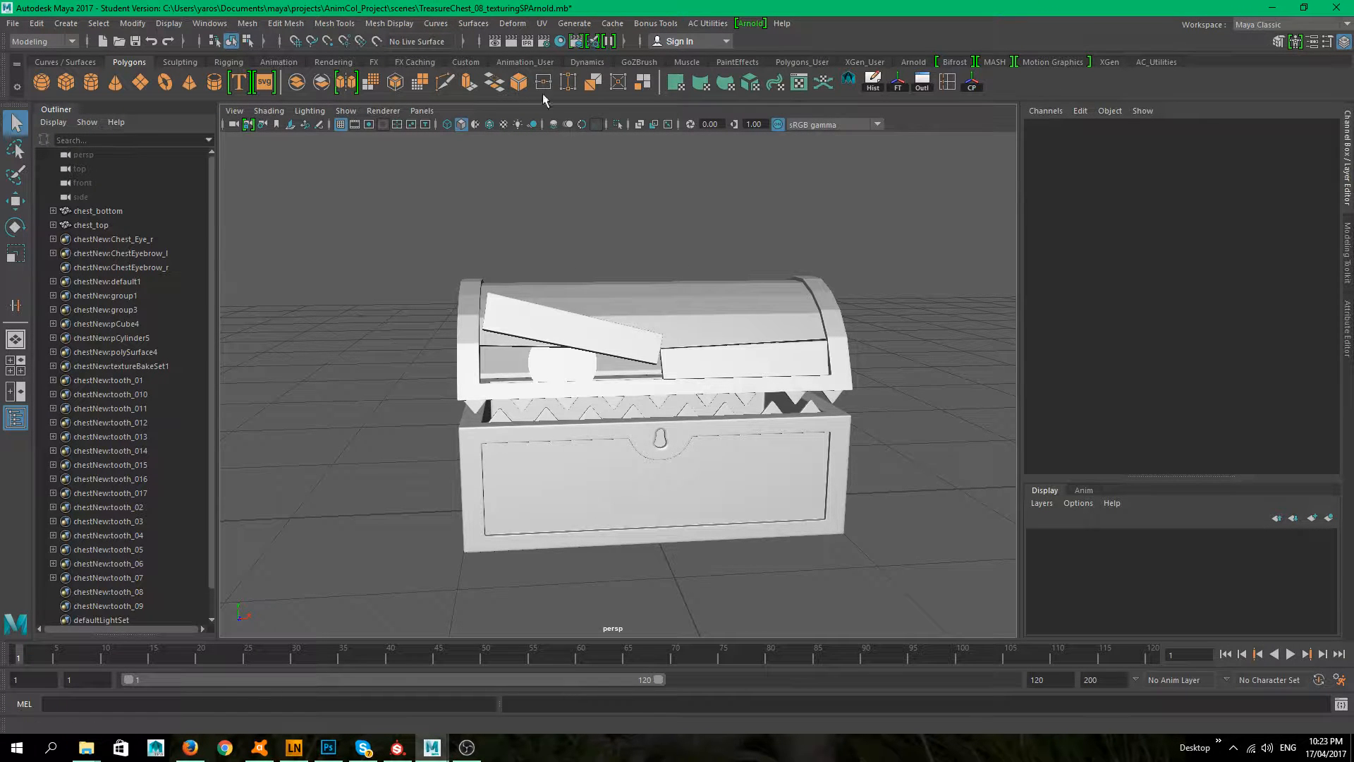
- In the Hypershade, replace the existing aiStandard1 material and its shading group with a newly created aiStandard shader
click(560, 41)
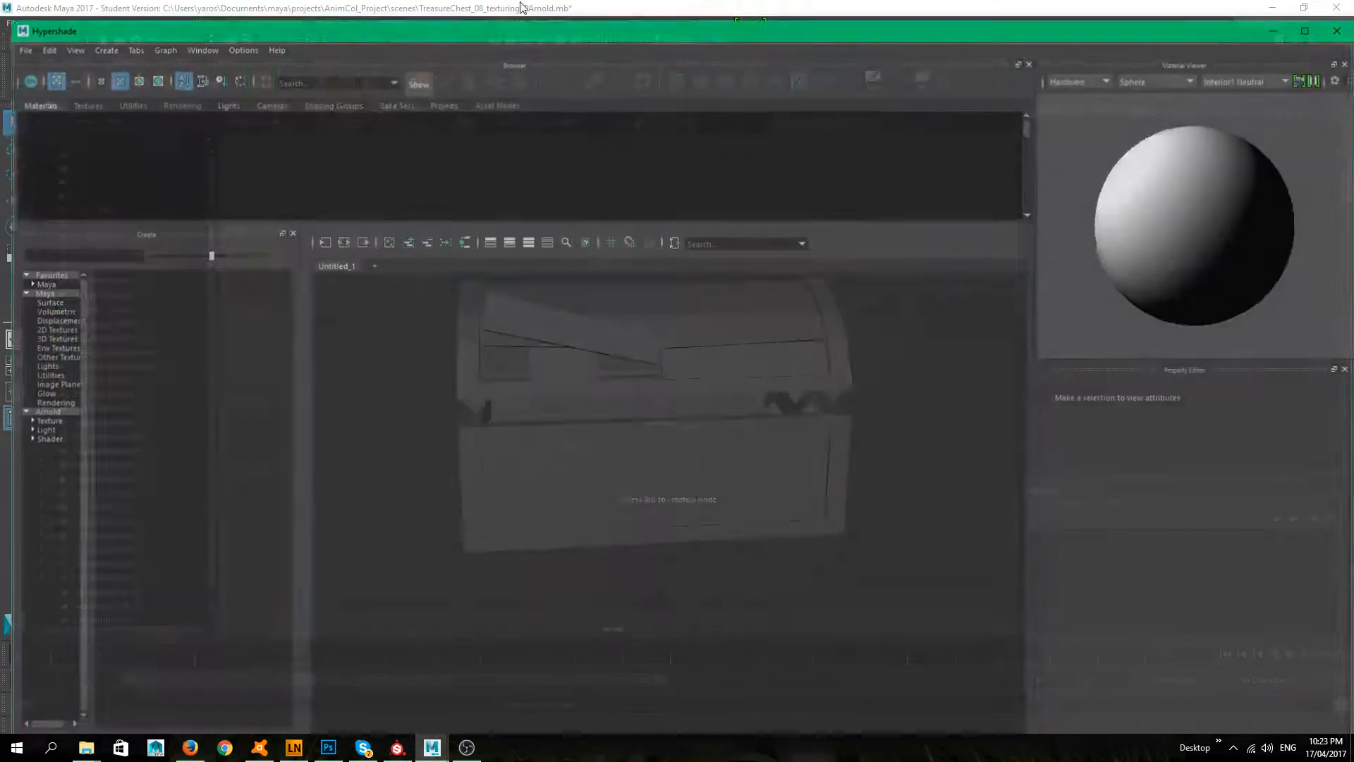
double_click(219, 31)
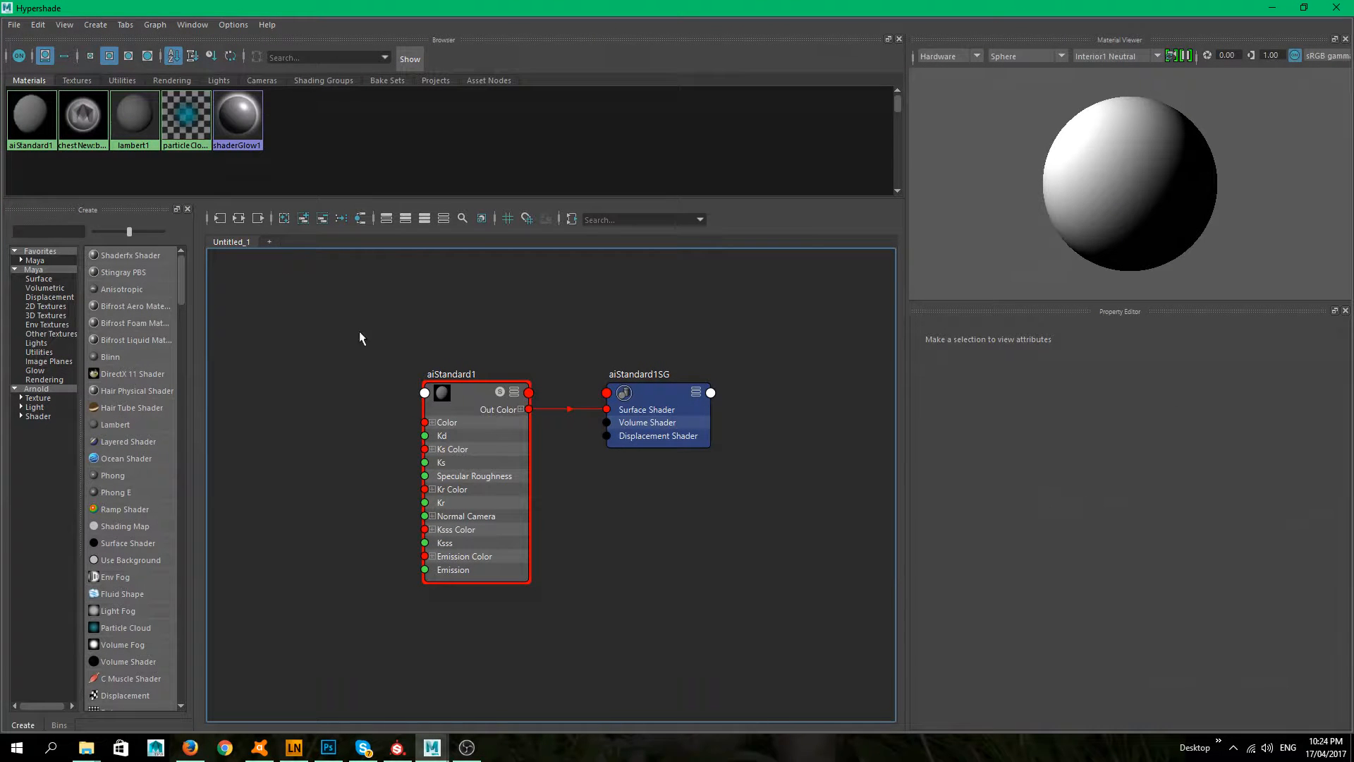
click(31, 117)
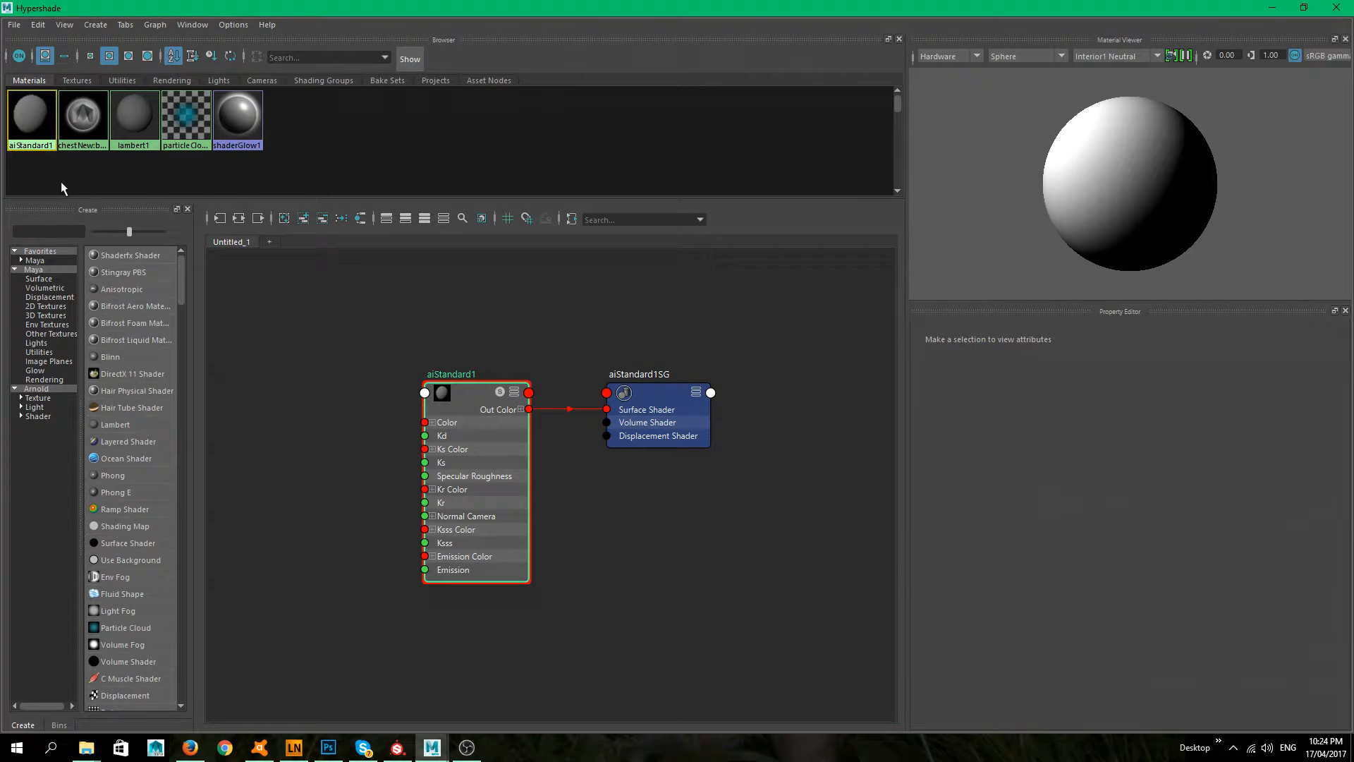
drag(767, 539, 473, 298)
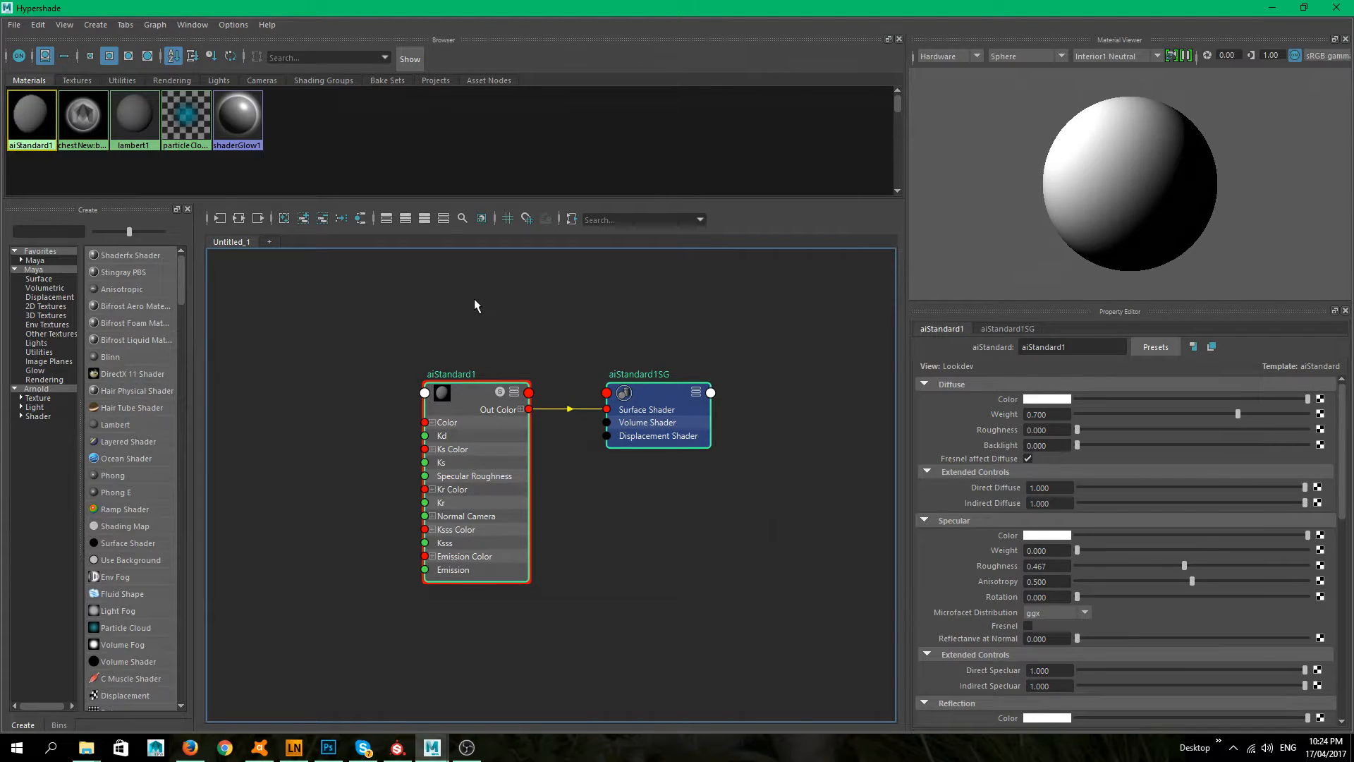
key(Delete)
click(61, 389)
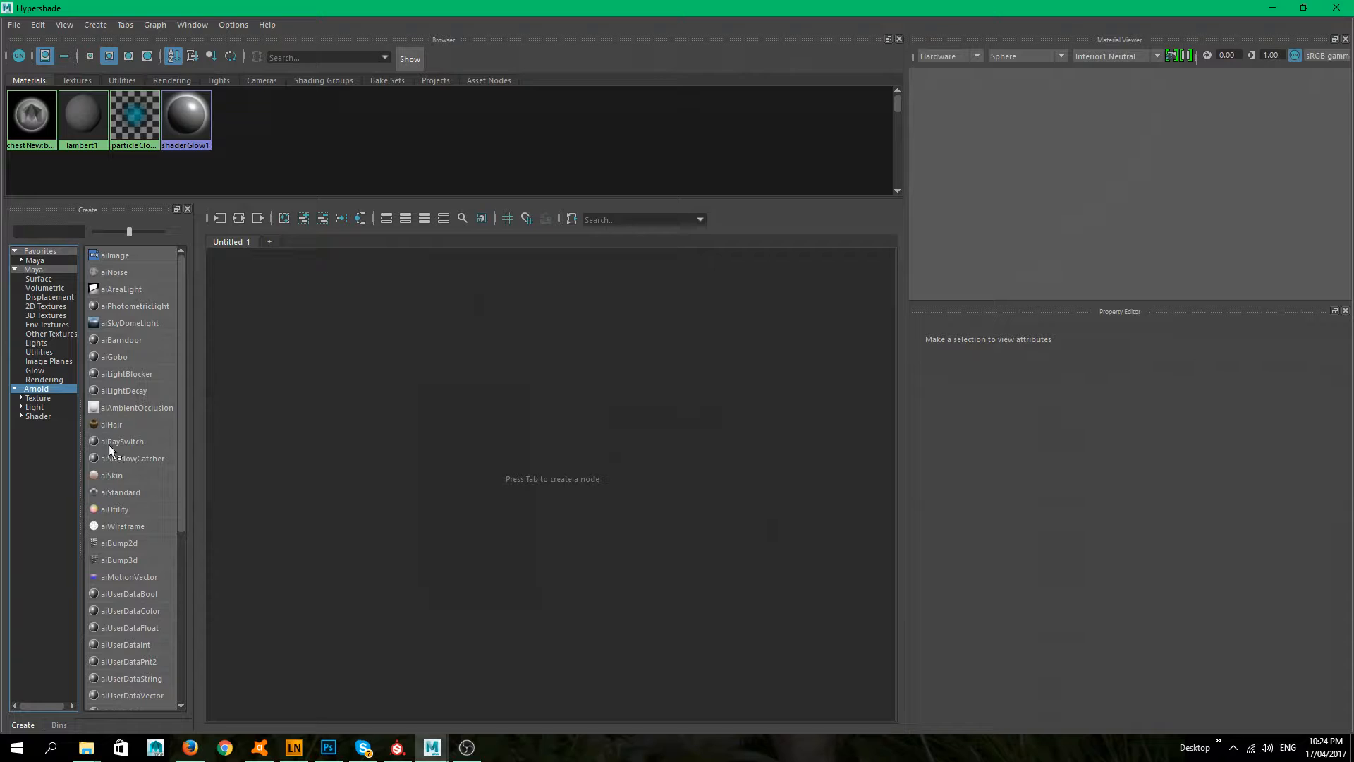
click(124, 492)
- Bring the Colour, f0, Normal, Roughness and Specular TGA files from the chest_v3 folder into the Hypershade, leaving out Diffuse and Height
click(83, 83)
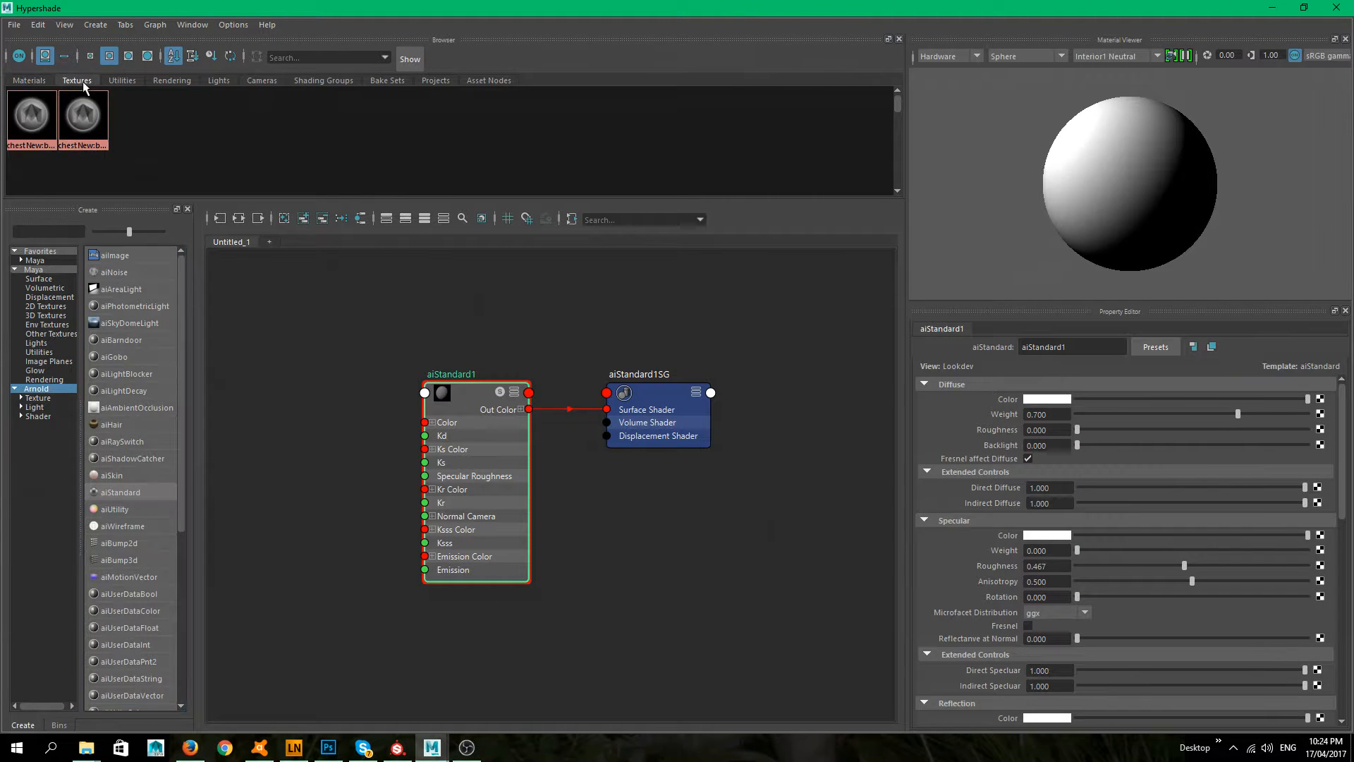
mouse_move(86, 747)
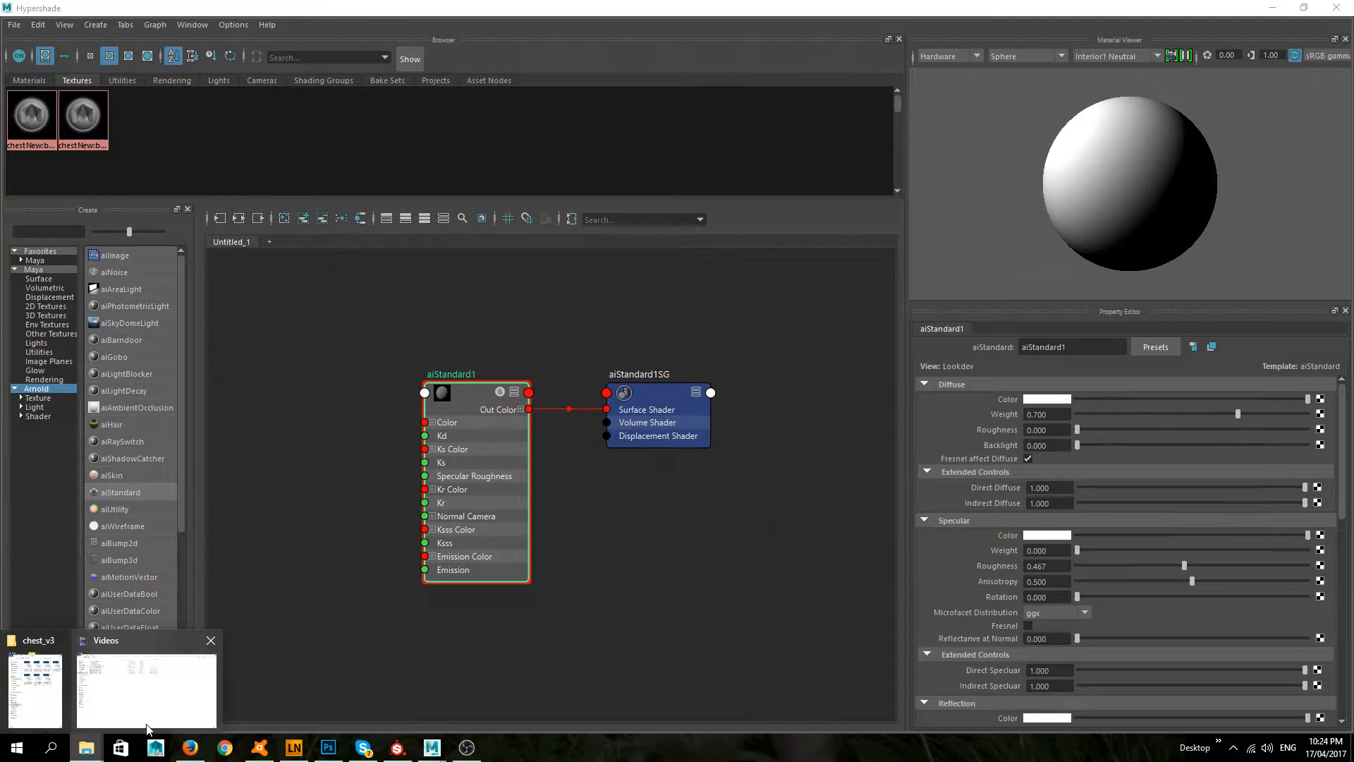
click(23, 688)
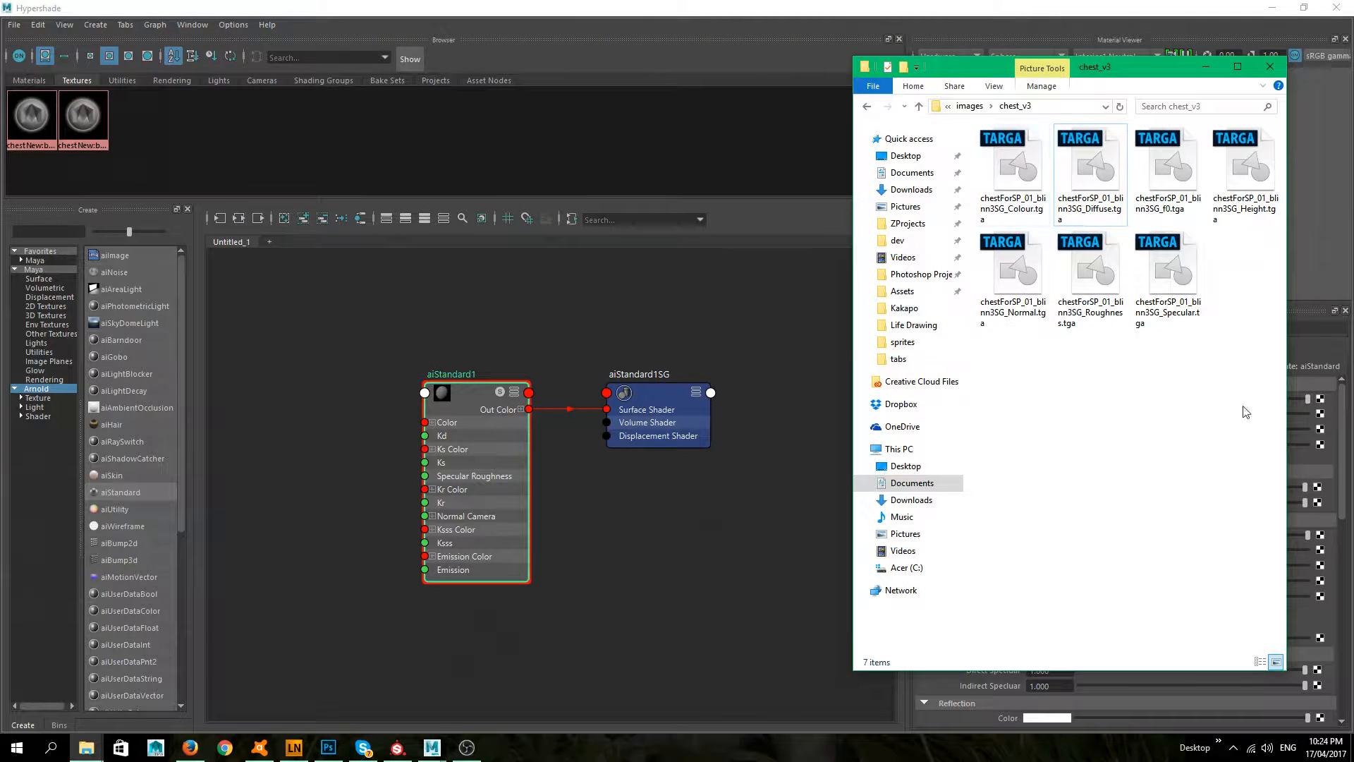
click(1012, 173)
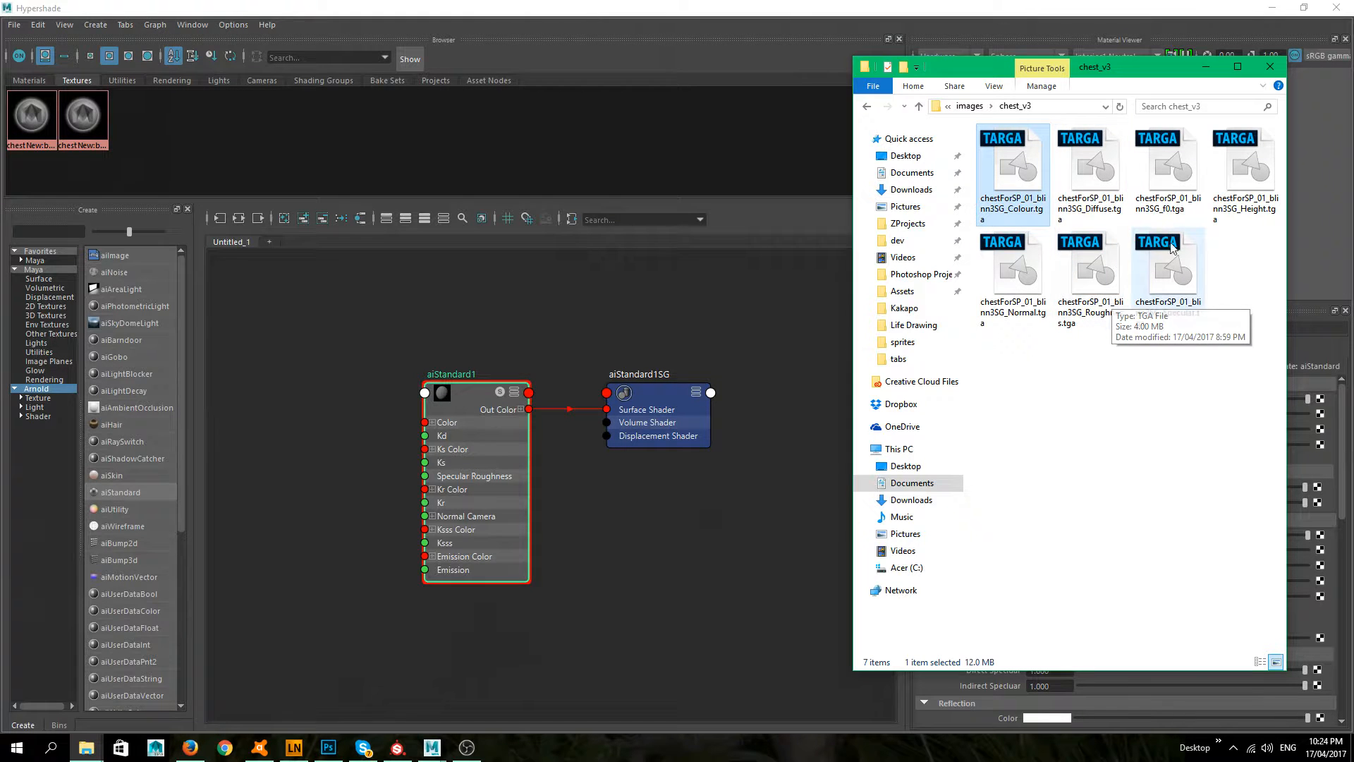
shift+click(1167, 271)
ctrl+click(1247, 189)
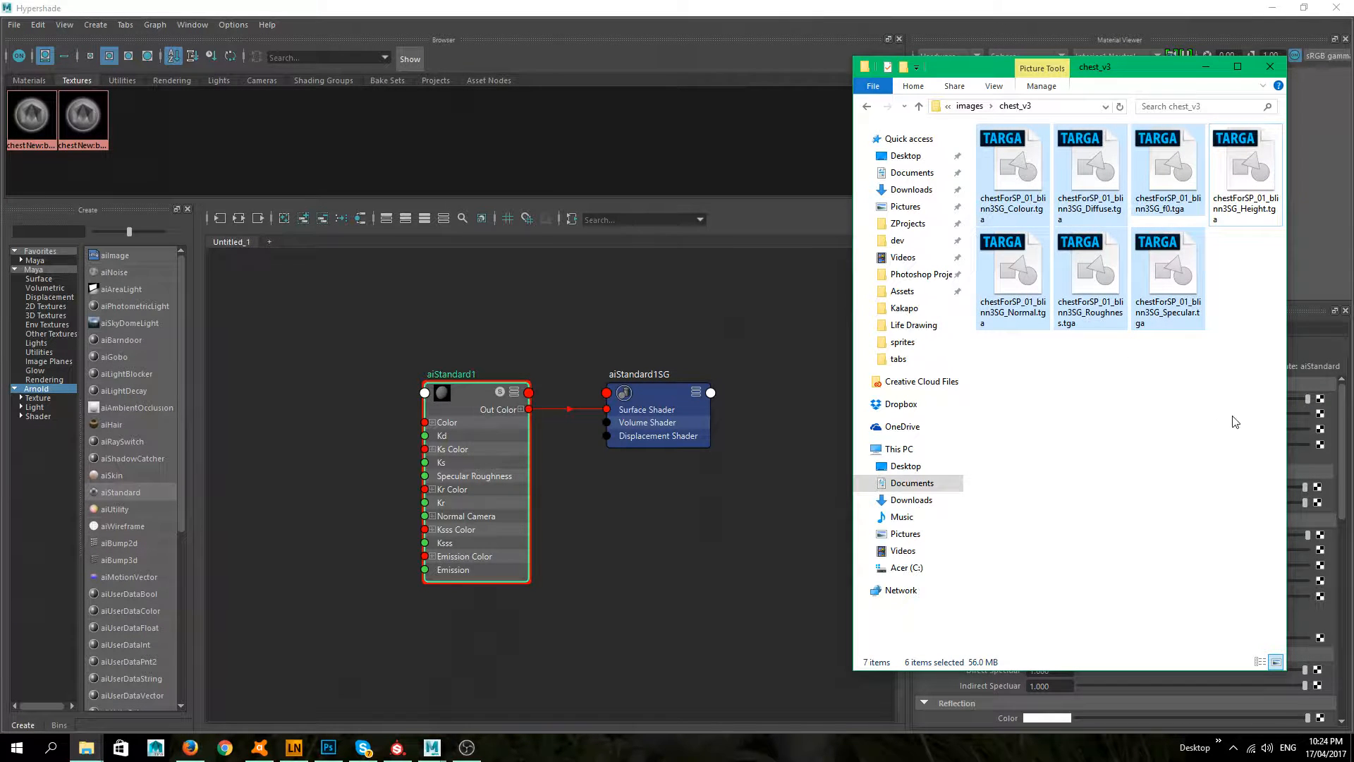
ctrl+click(1093, 151)
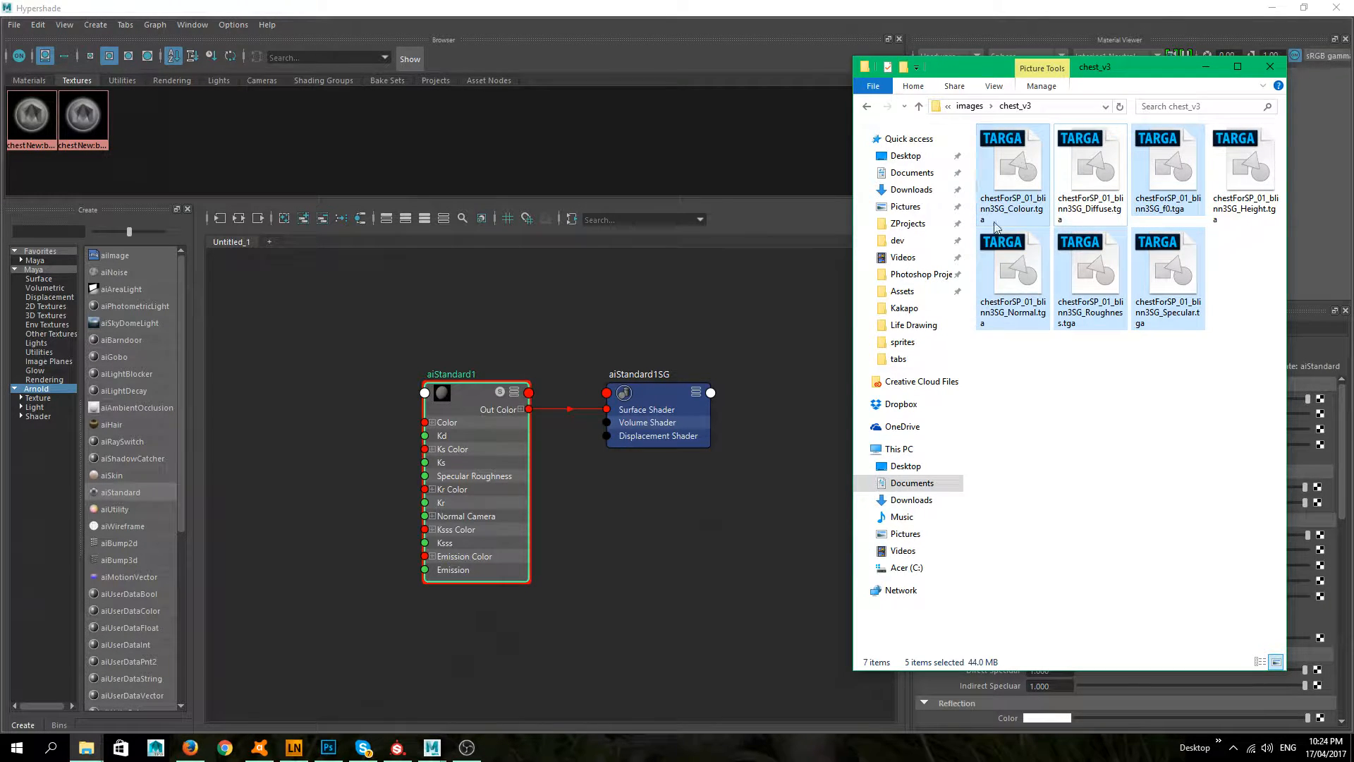
drag(1007, 183, 203, 141)
click(1206, 67)
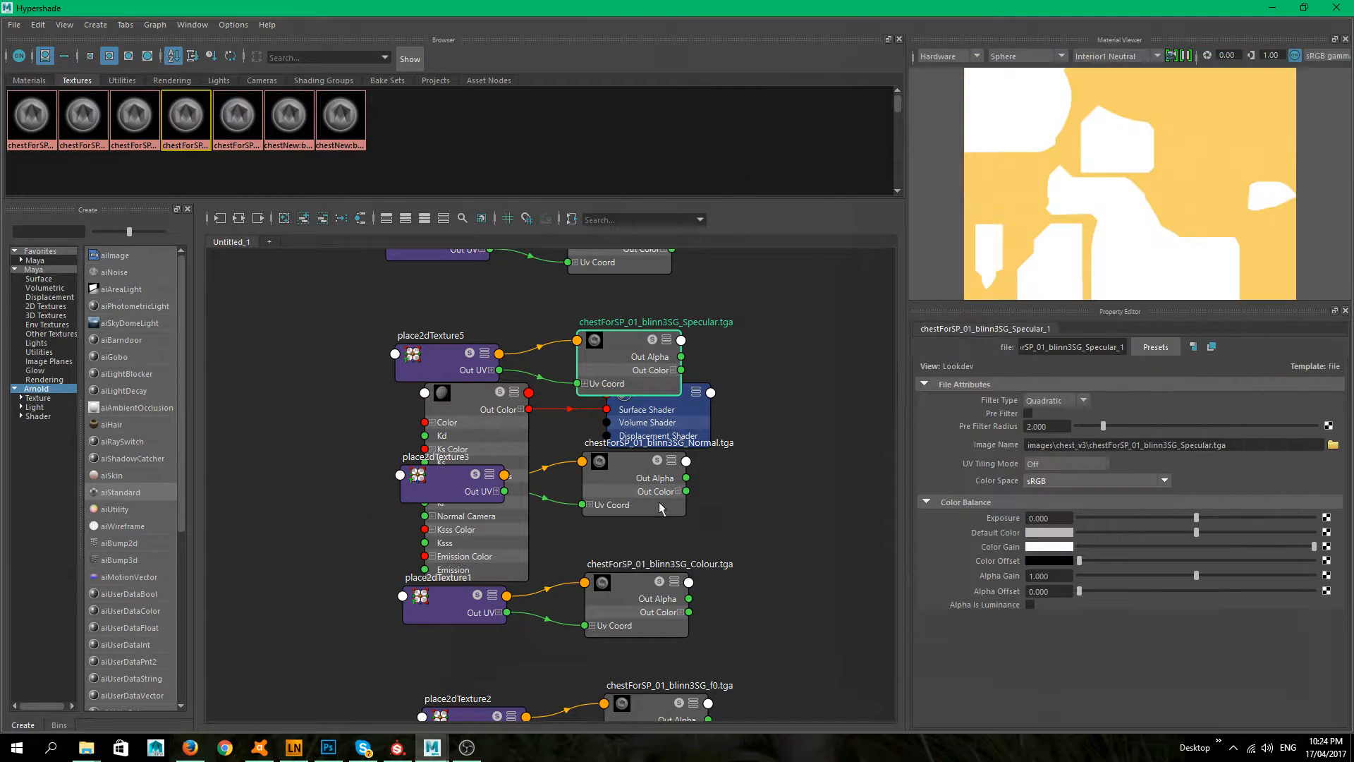
- Move the aiStandard1 shader and its shading group out from among the file nodes to the right side of the graph
scroll(686, 488, down, 4)
scroll(686, 488, up, 3)
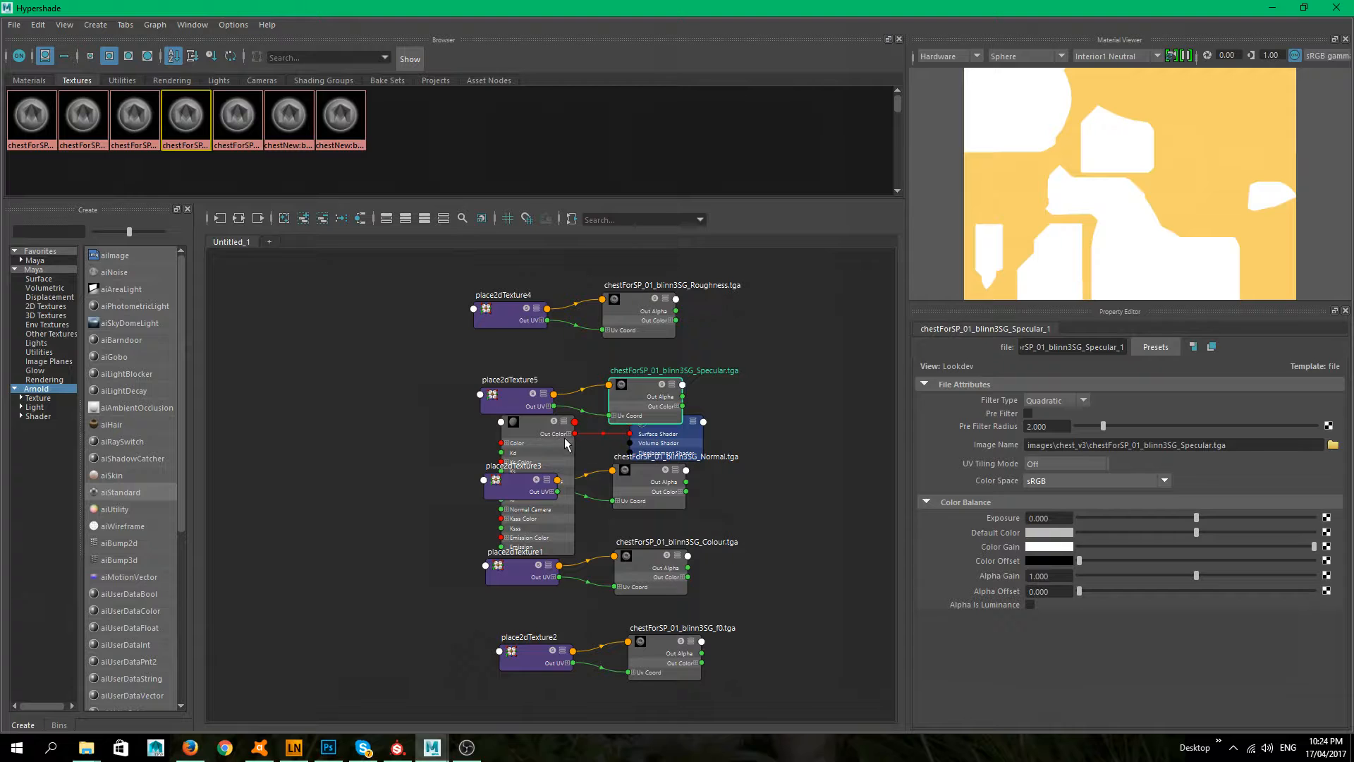
click(660, 438)
drag(562, 447, 807, 388)
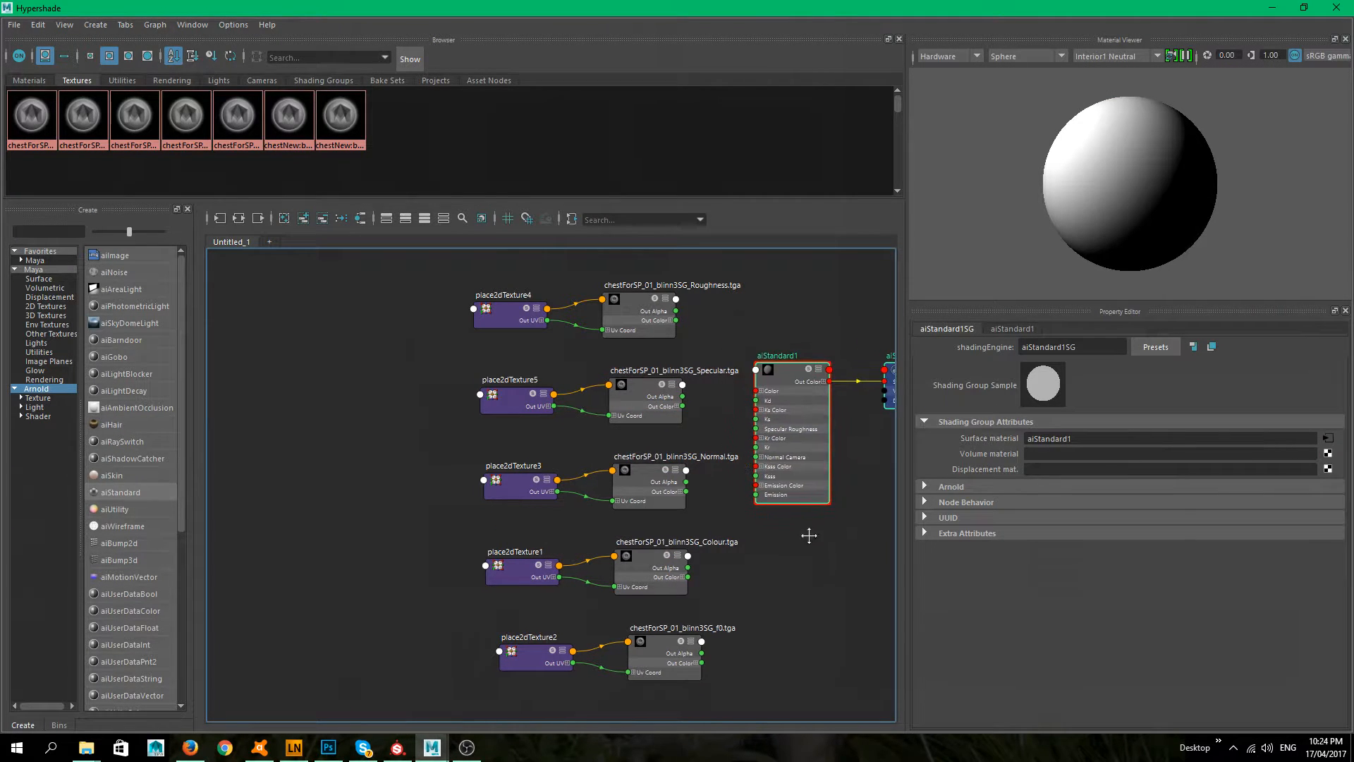
alt+middle_drag(809, 535, 691, 535)
drag(670, 397, 696, 405)
click(717, 564)
- Stack the texture nodes with their placement nodes in a compact column ordered Colour, Roughness, Specular, Normal and f0
mouse_move(321, 272)
mouse_down()
mouse_move(523, 314)
mouse_move(323, 285)
mouse_up()
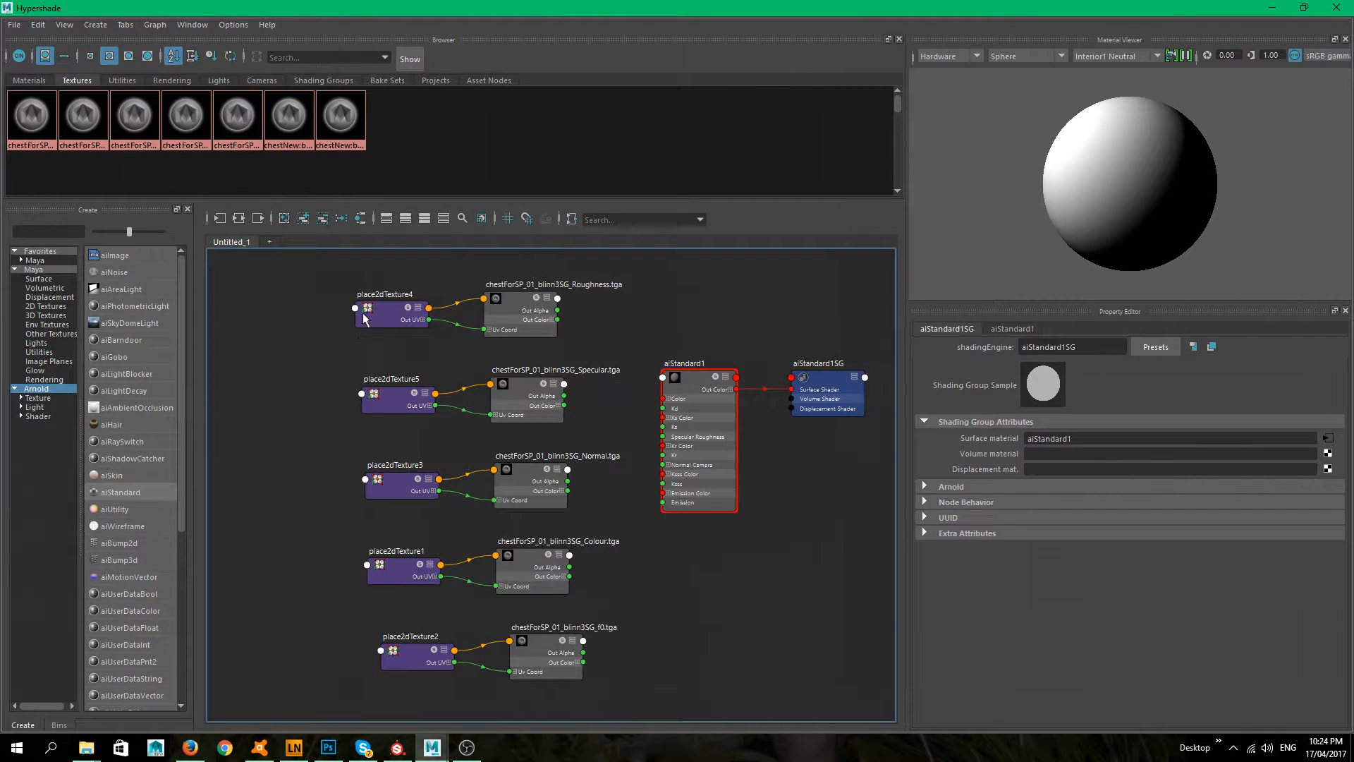
drag(340, 541, 528, 258)
drag(584, 413, 326, 368)
drag(523, 412, 516, 383)
alt+middle_drag(518, 394, 541, 481)
drag(431, 286, 564, 502)
alt+middle_drag(614, 589, 590, 462)
drag(377, 502, 587, 638)
drag(650, 674, 451, 553)
drag(511, 621, 500, 509)
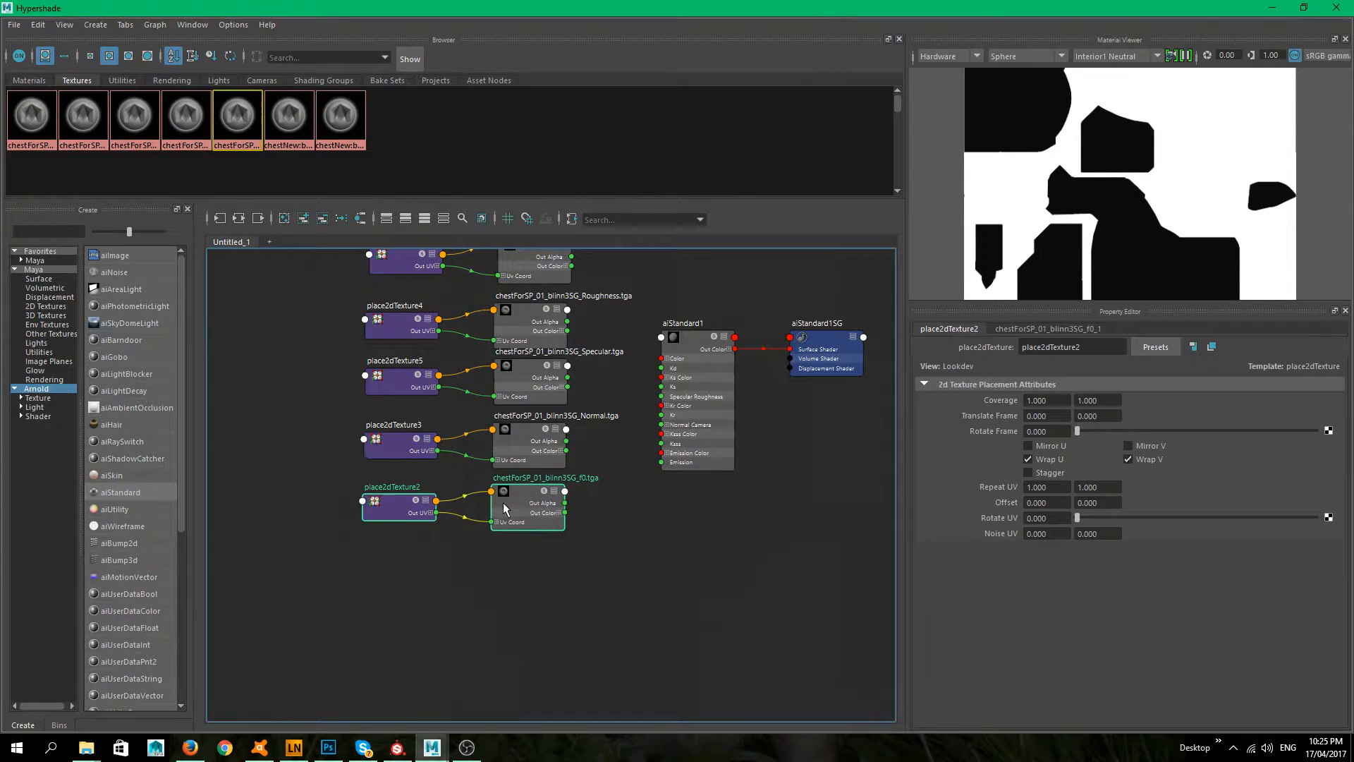
alt+middle_drag(570, 488, 521, 614)
click(590, 423)
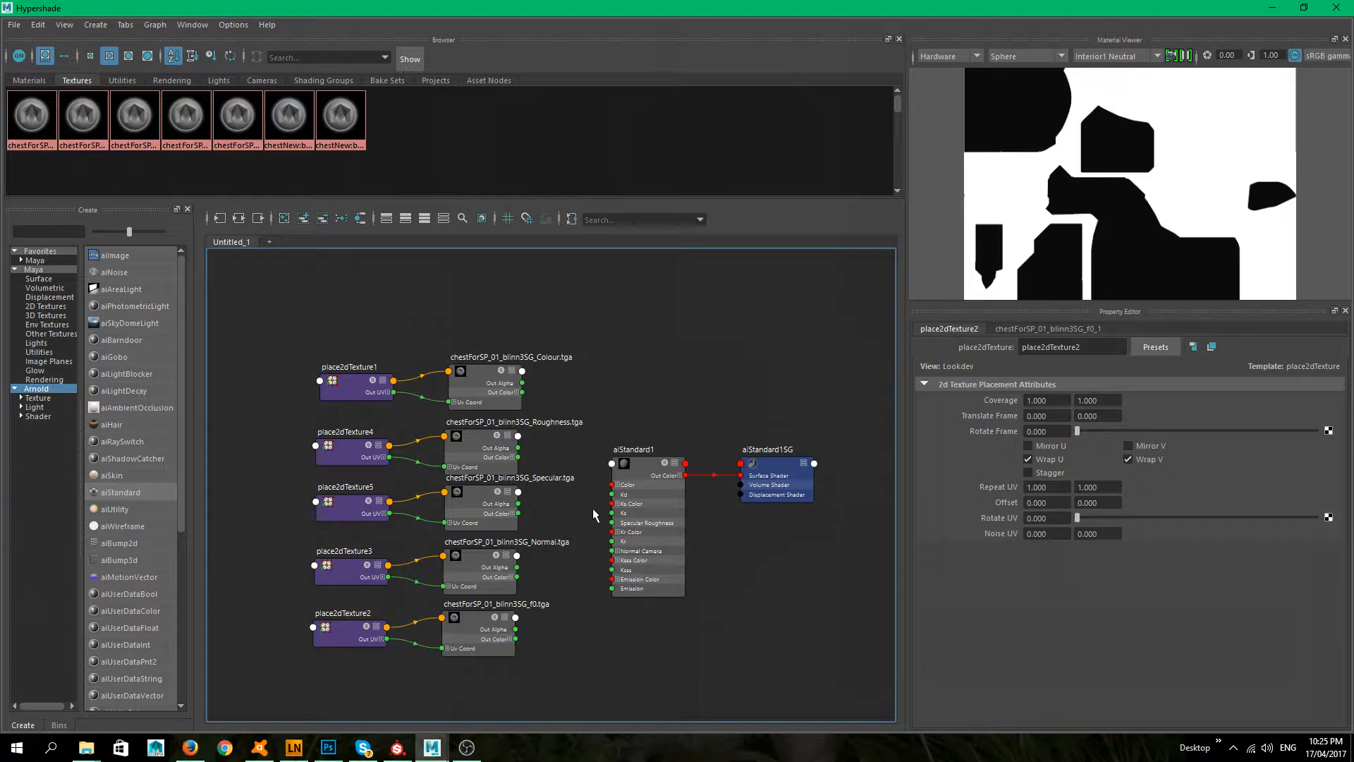
- Connect the Colour texture to the Diffuse Color of aiStandard1 and set the Diffuse Weight to 1
click(646, 466)
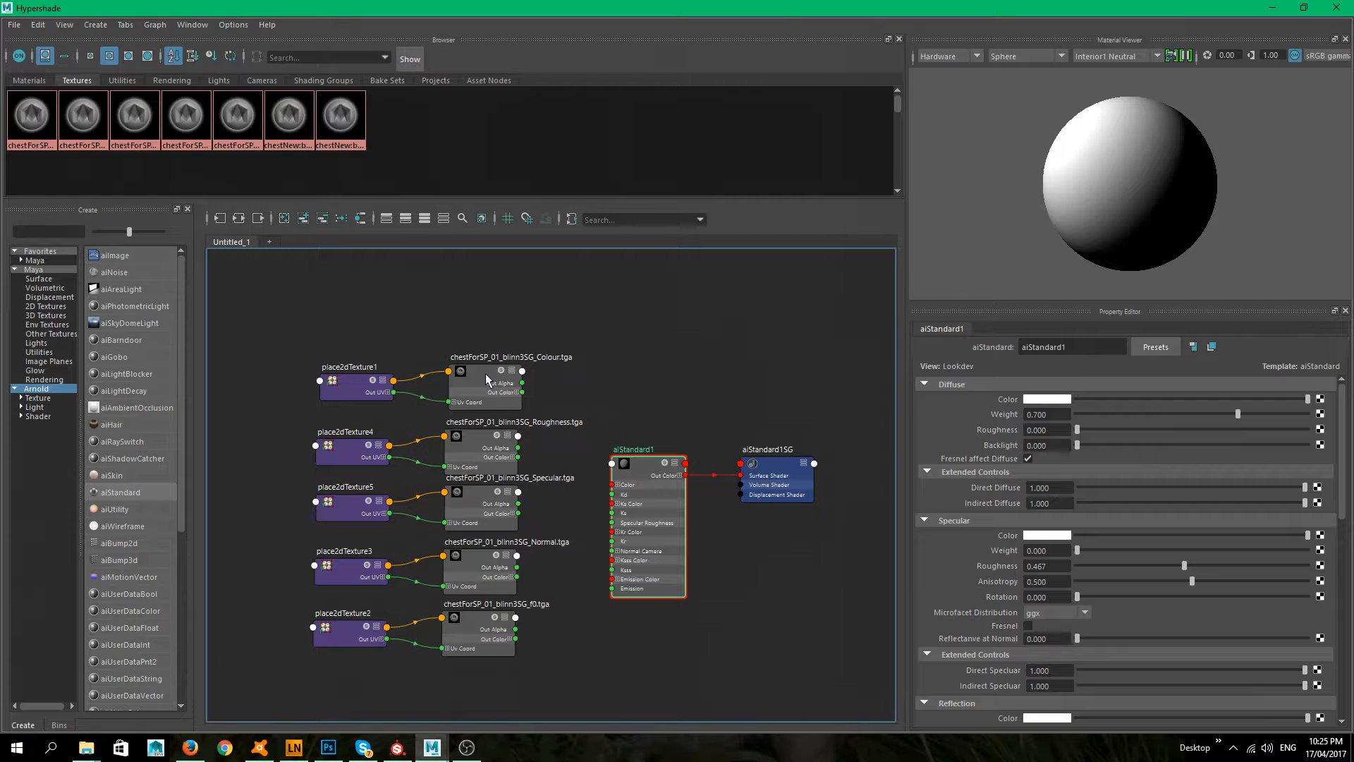
middle_drag(481, 374, 1009, 407)
middle_drag(1008, 399, 1009, 399)
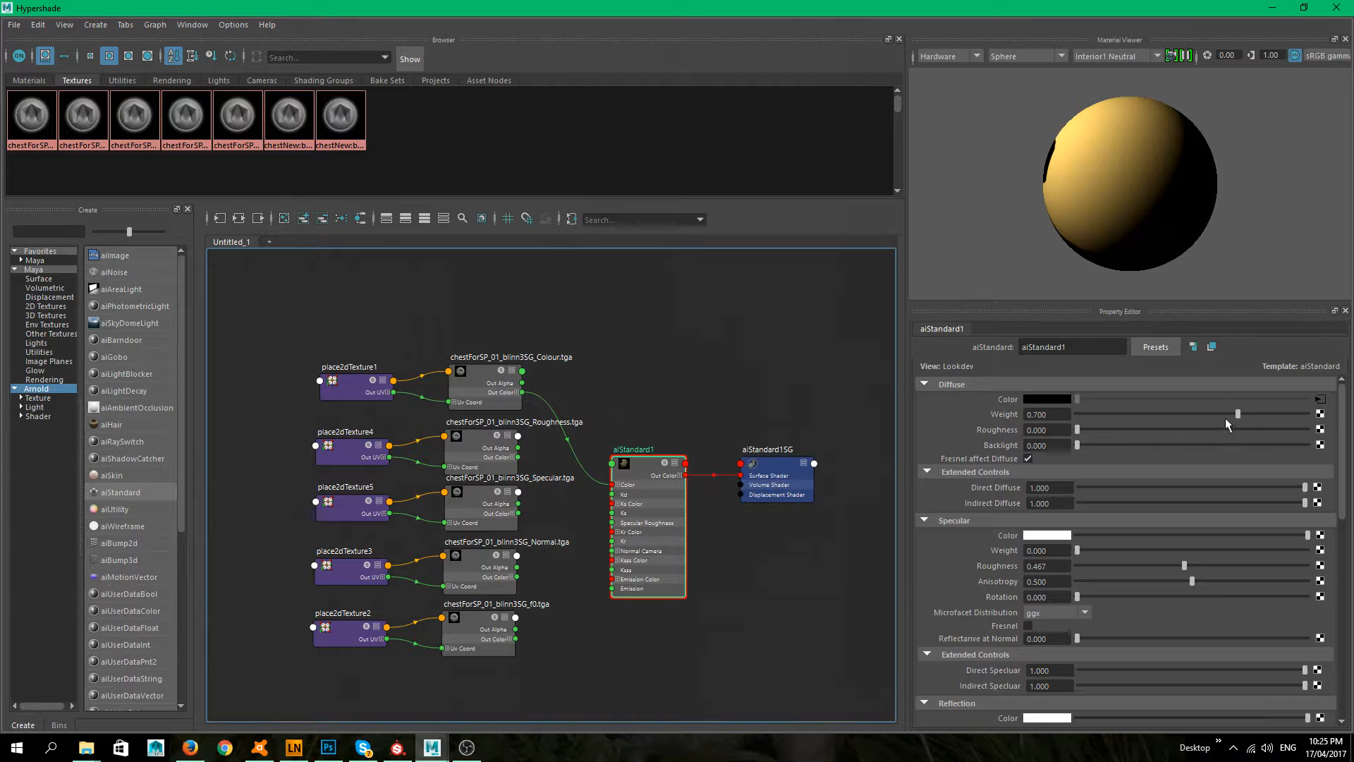
drag(1236, 419, 1351, 407)
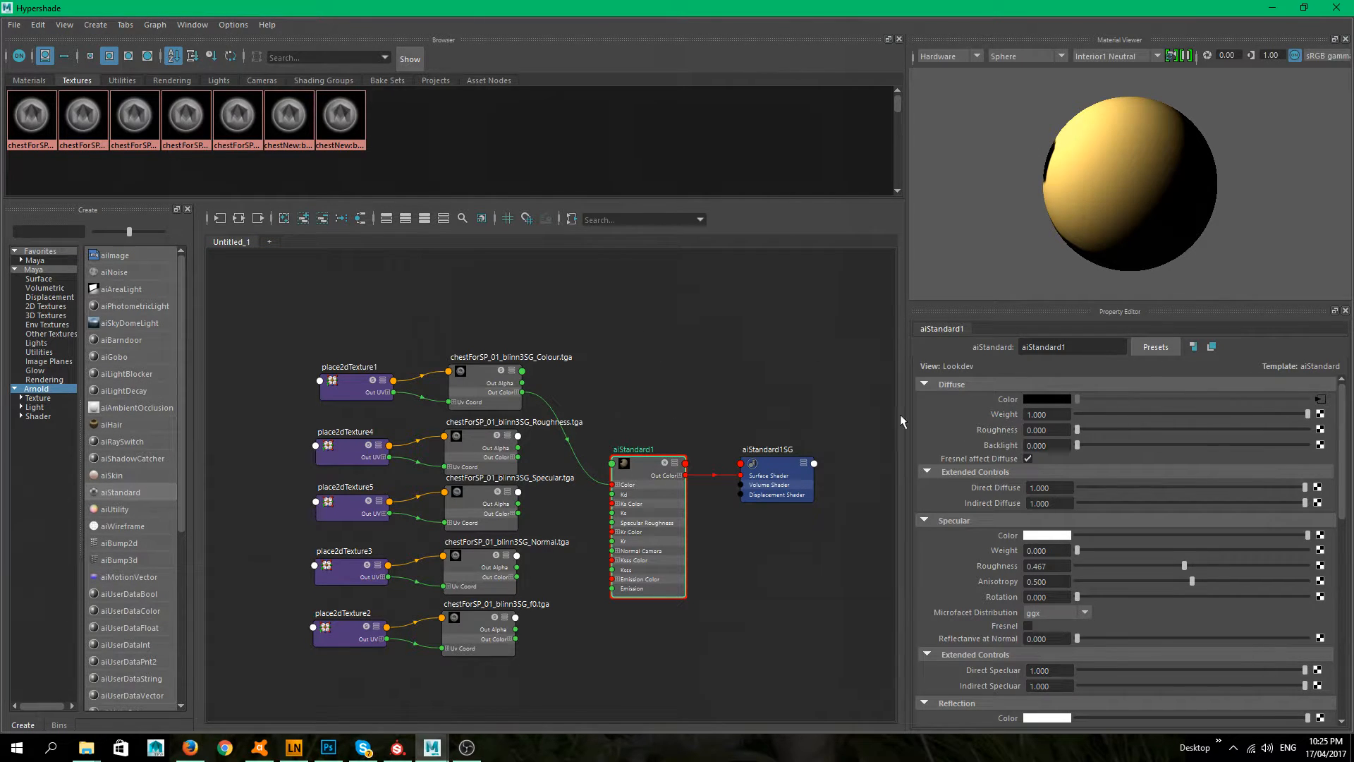
click(635, 395)
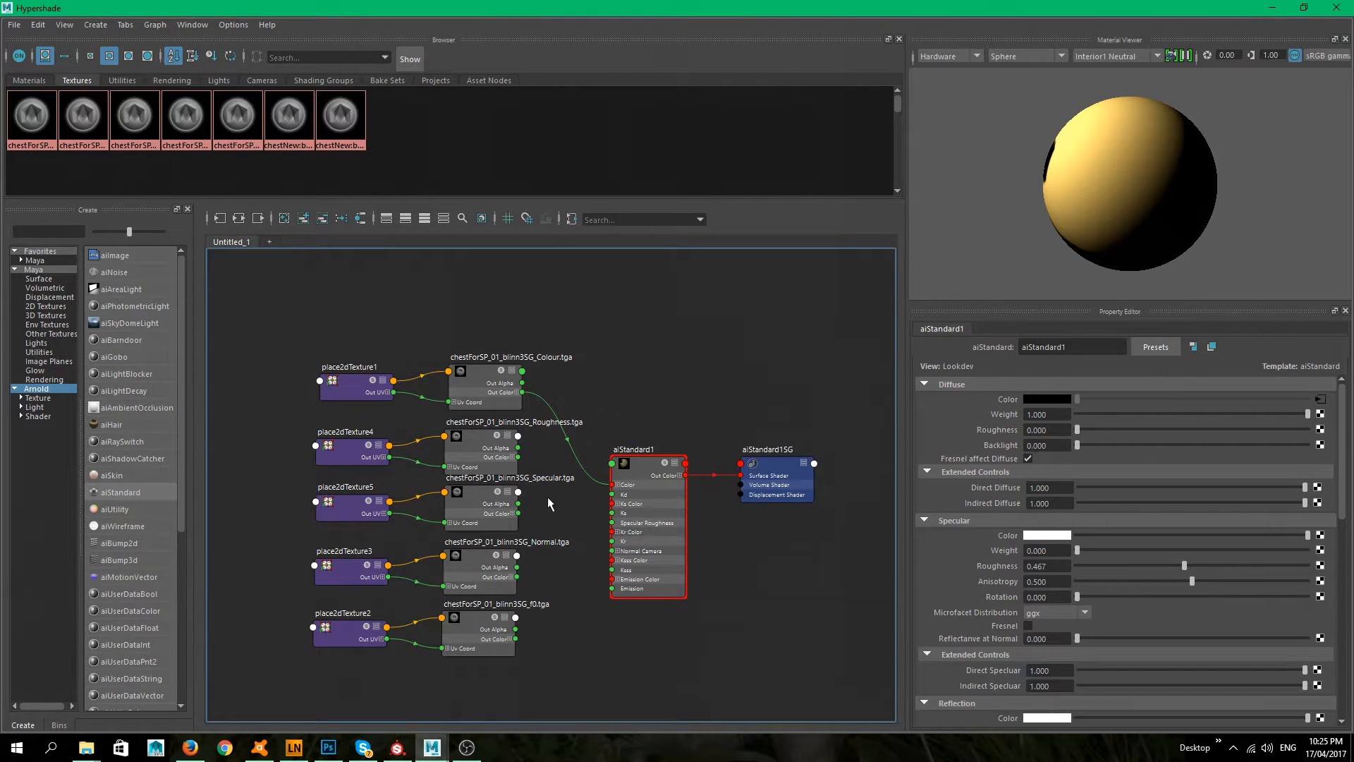
- Swap the Specular and Roughness texture nodes with their placement nodes so that Specular sits directly below Colour
drag(281, 480, 530, 526)
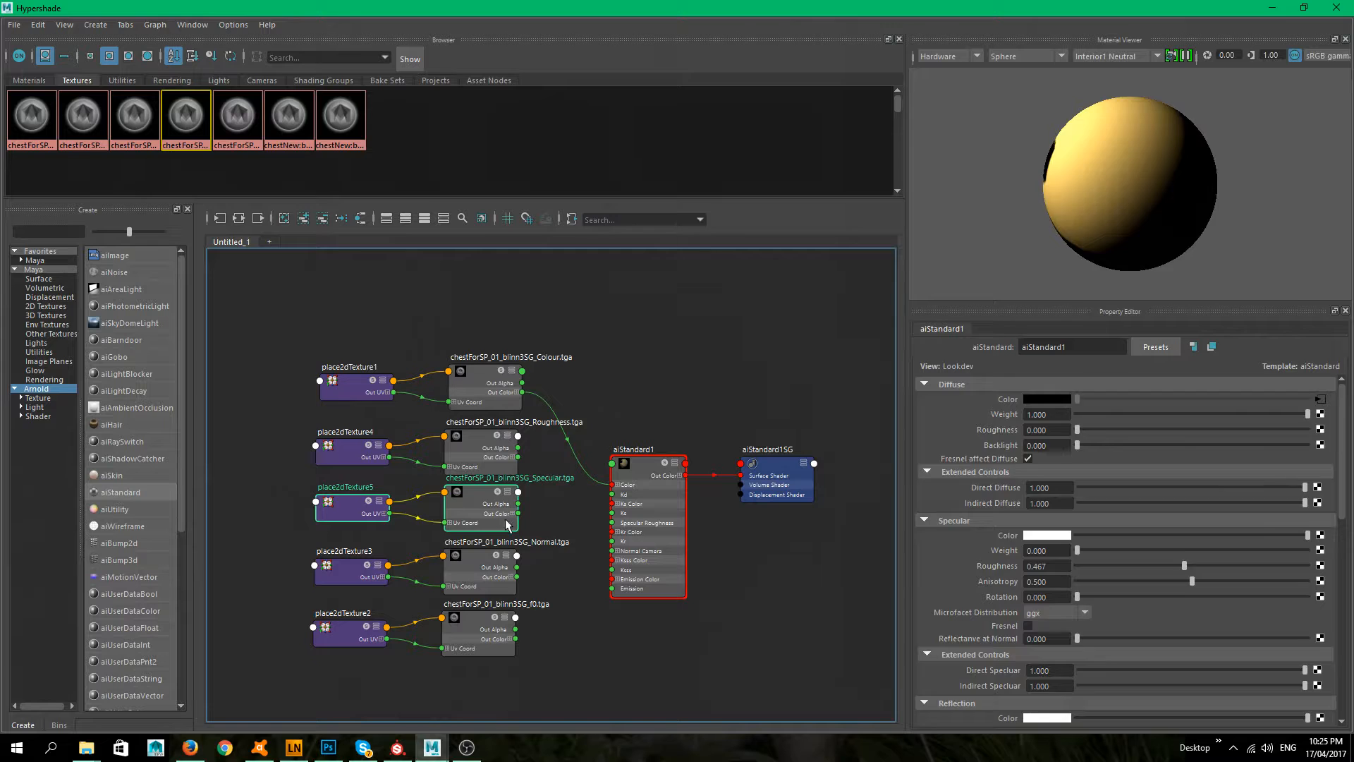
drag(349, 503, 357, 304)
drag(528, 492, 315, 446)
drag(477, 460, 476, 519)
drag(600, 312, 256, 307)
drag(501, 299, 499, 432)
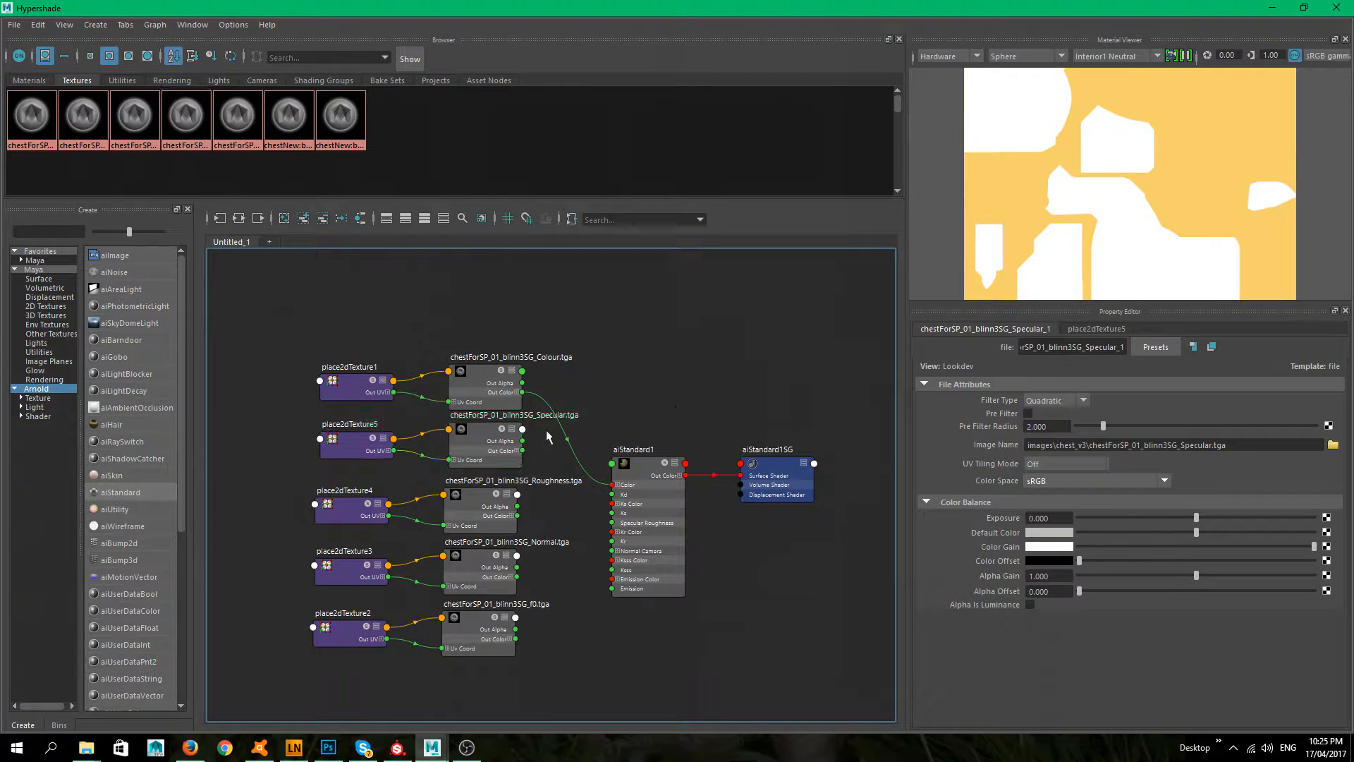
- Connect the Specular texture to the Specular Color of aiStandard1 and set the Specular Weight to 1
click(653, 465)
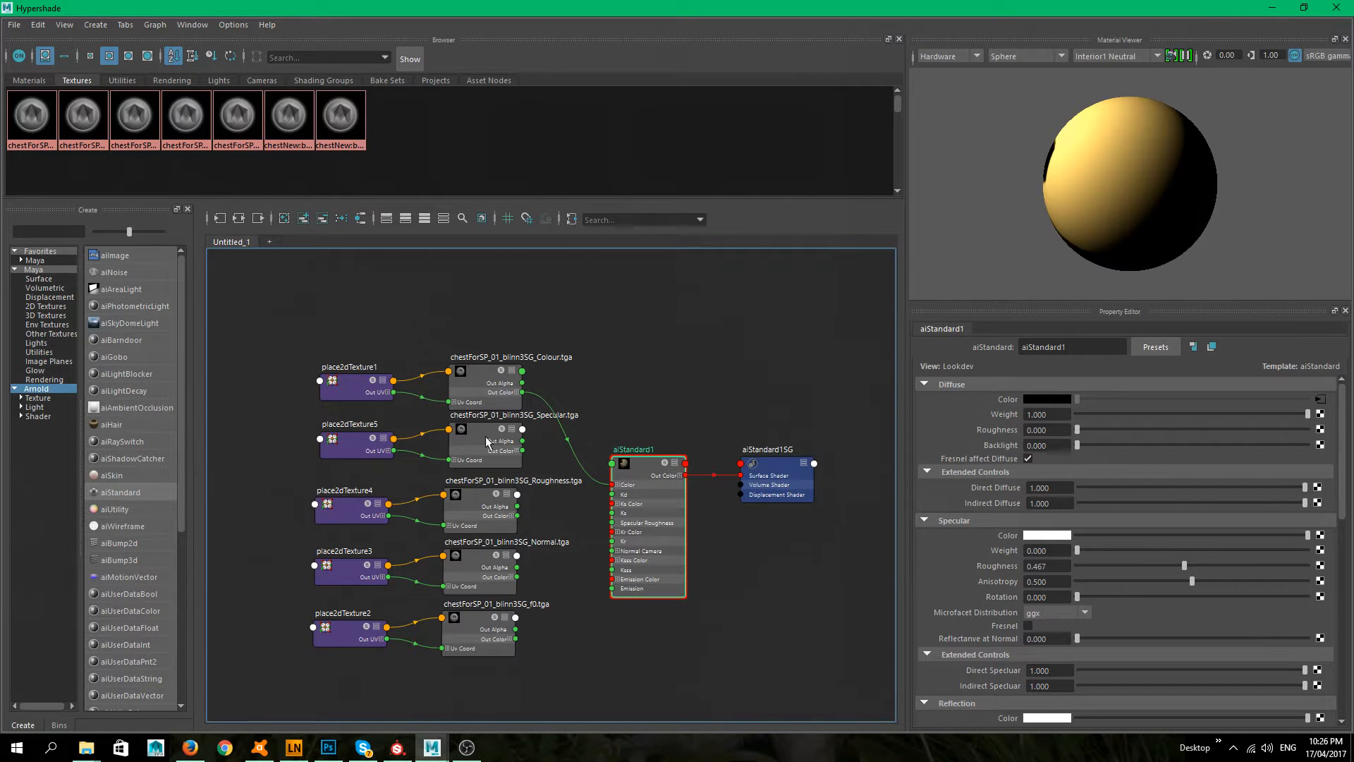
middle_drag(483, 437, 1044, 537)
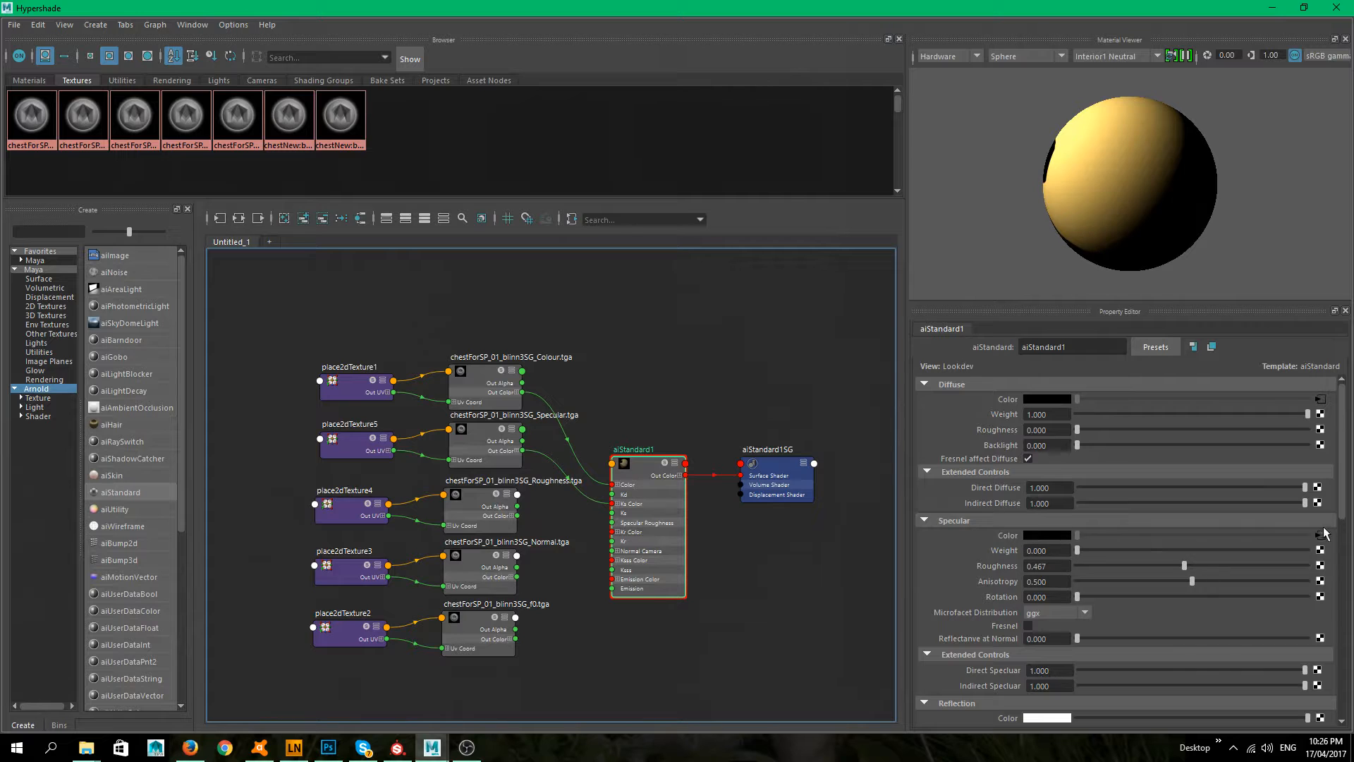
drag(1078, 550, 1352, 547)
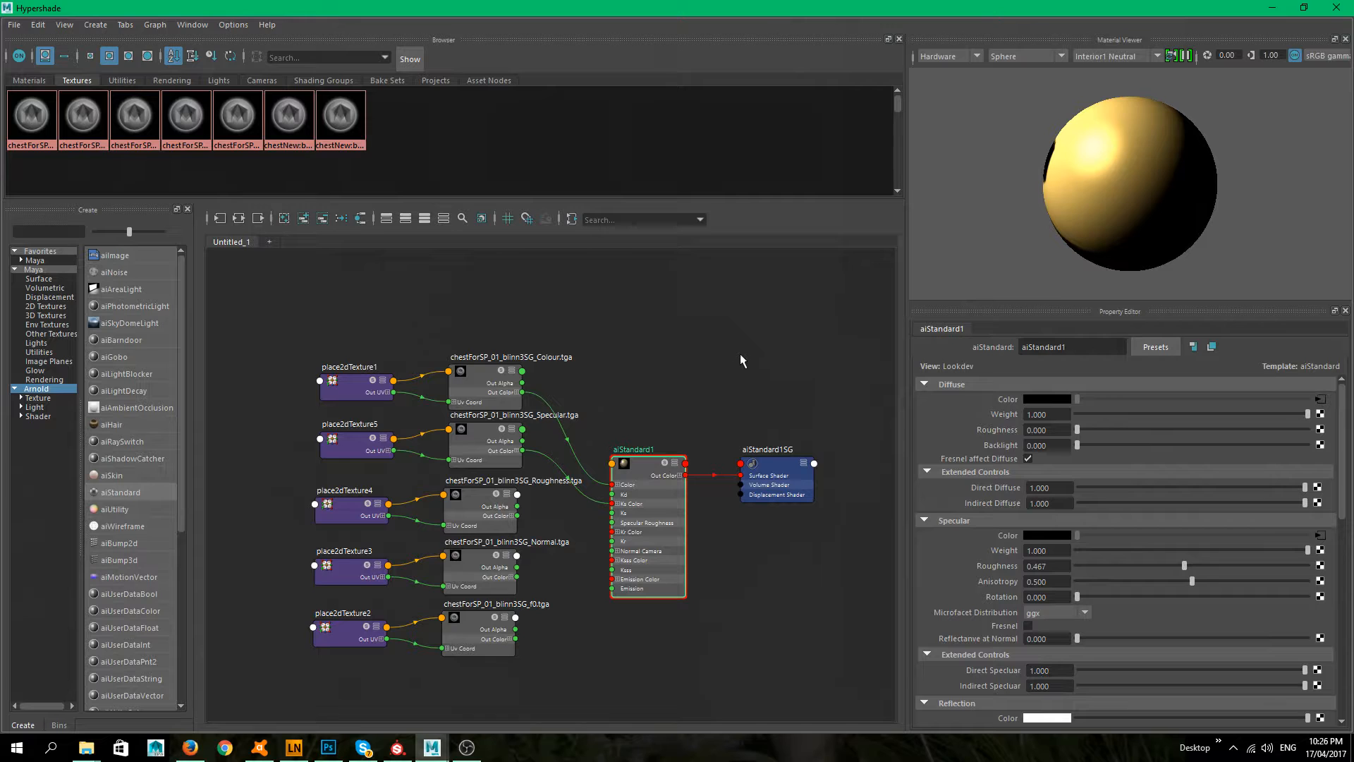
- Connect the Roughness texture to the Specular Roughness of the aiStandard1 shader
click(625, 421)
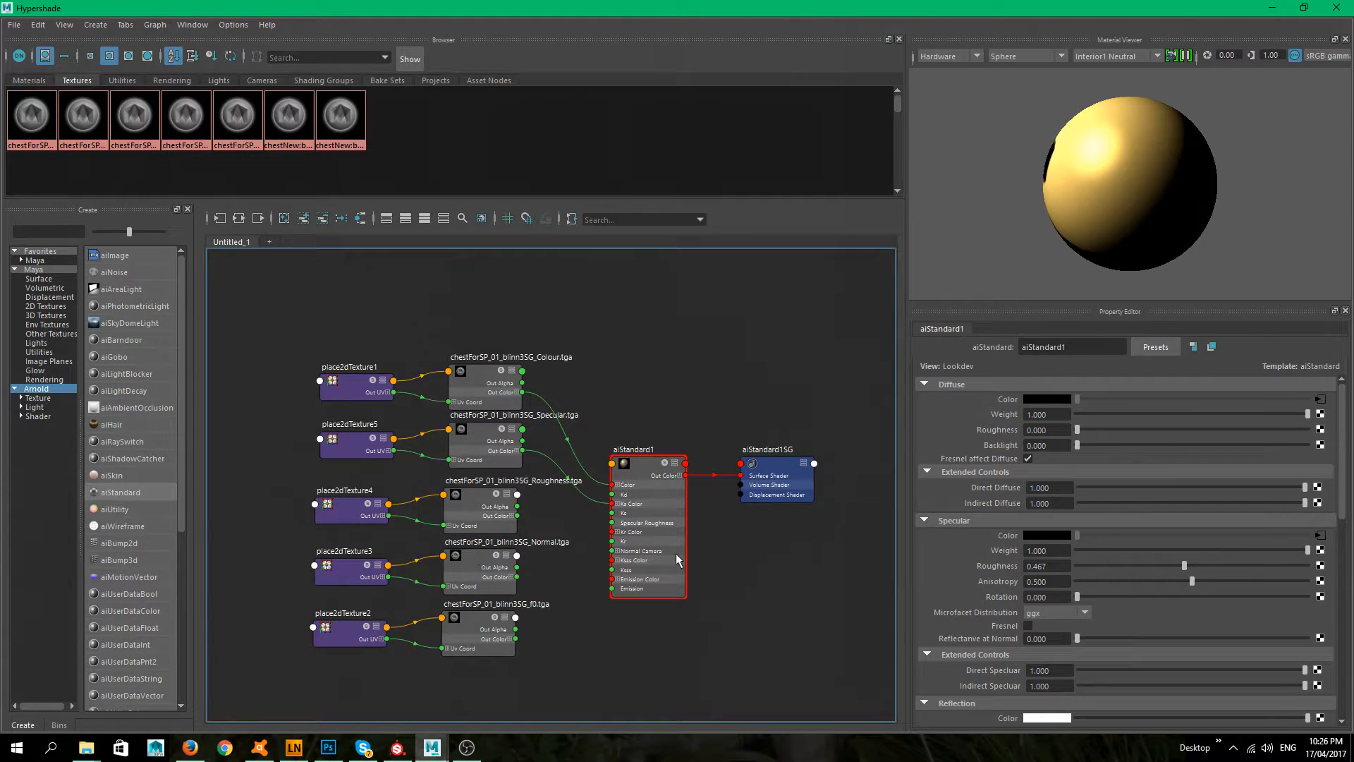
click(638, 467)
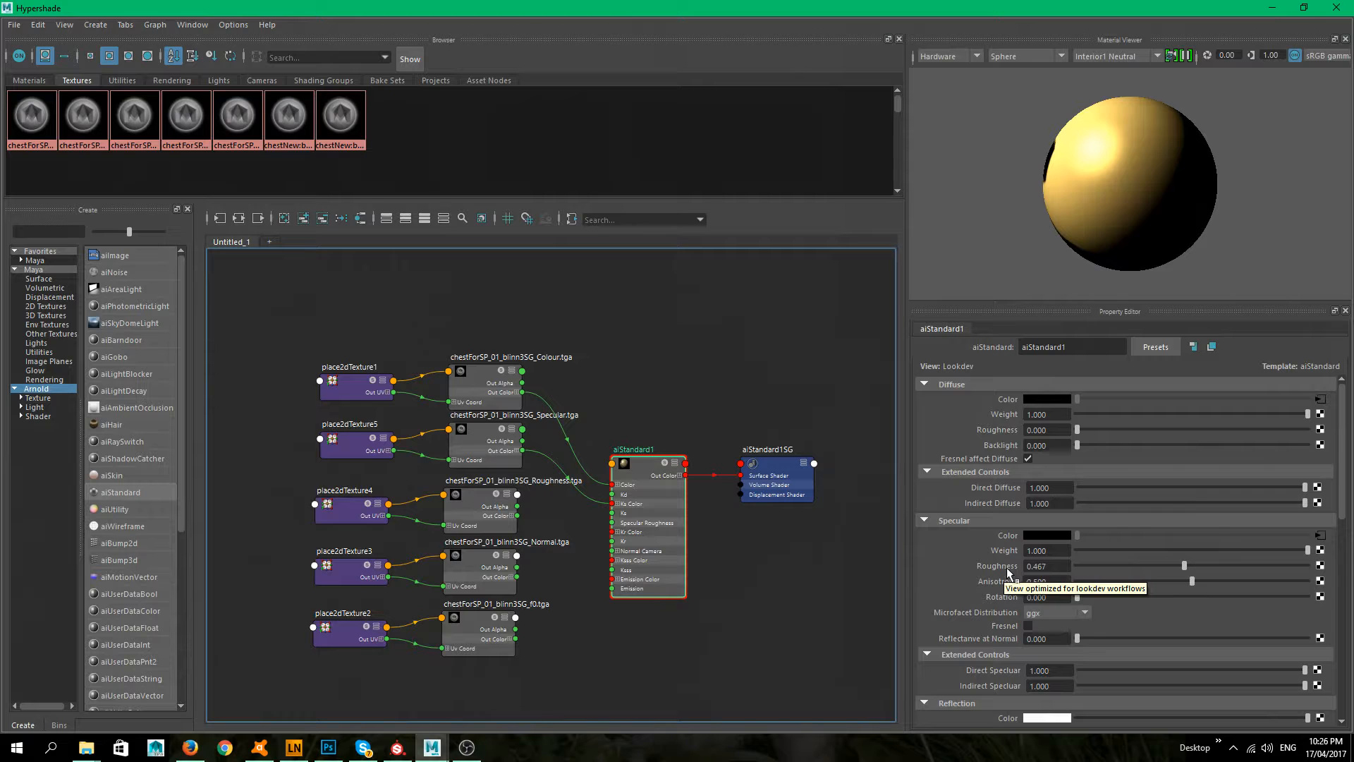
middle_drag(484, 500, 989, 562)
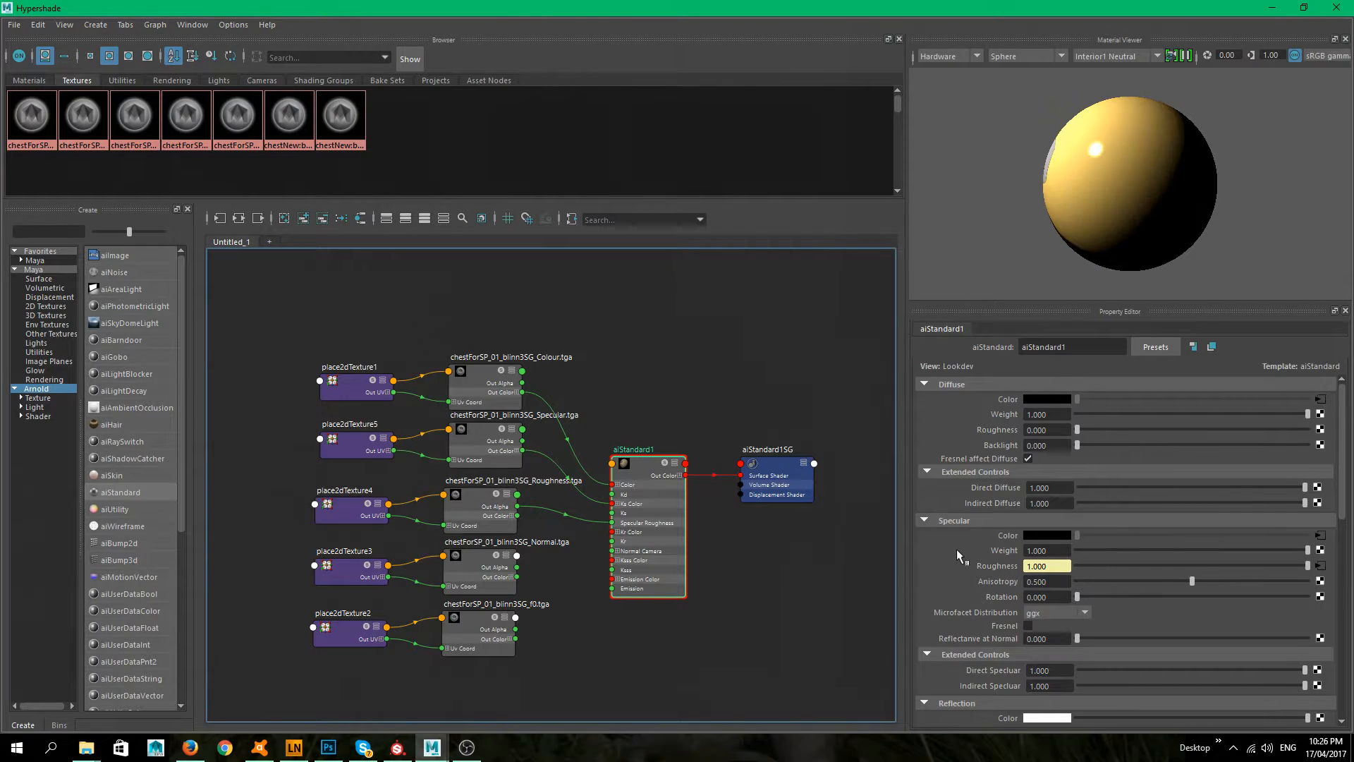
- Enable Specular Fresnel on aiStandard1 and connect the f0 texture to its Reflectance at Normal
scroll(1297, 543, down, 3)
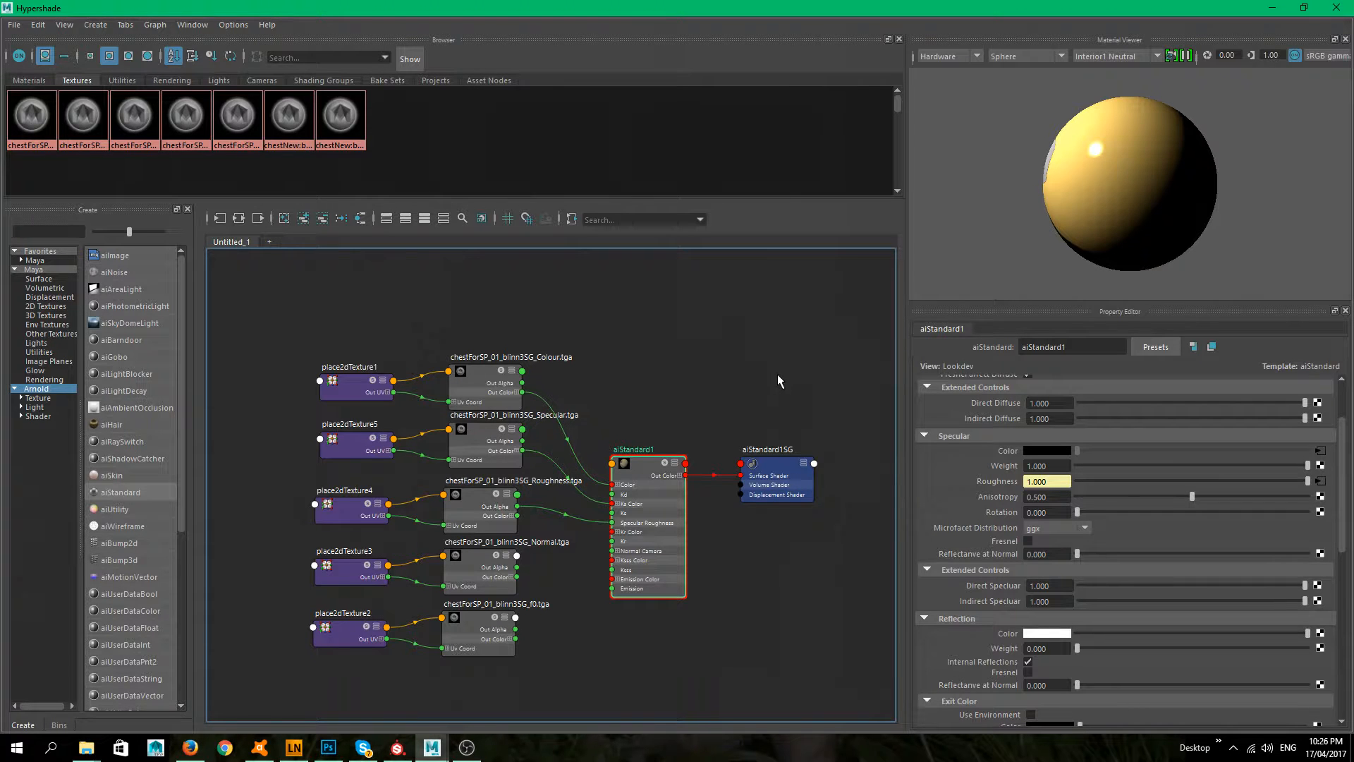
click(1028, 541)
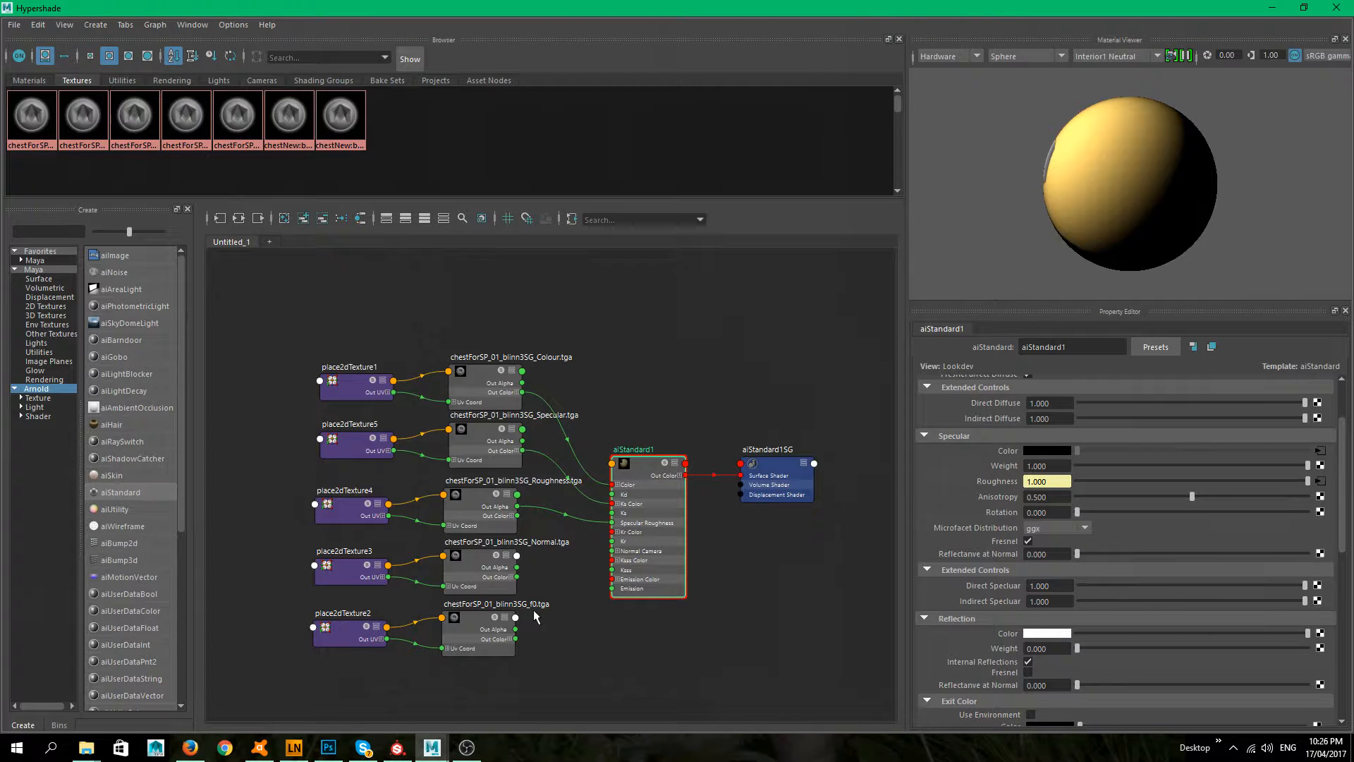
middle_drag(472, 618, 997, 552)
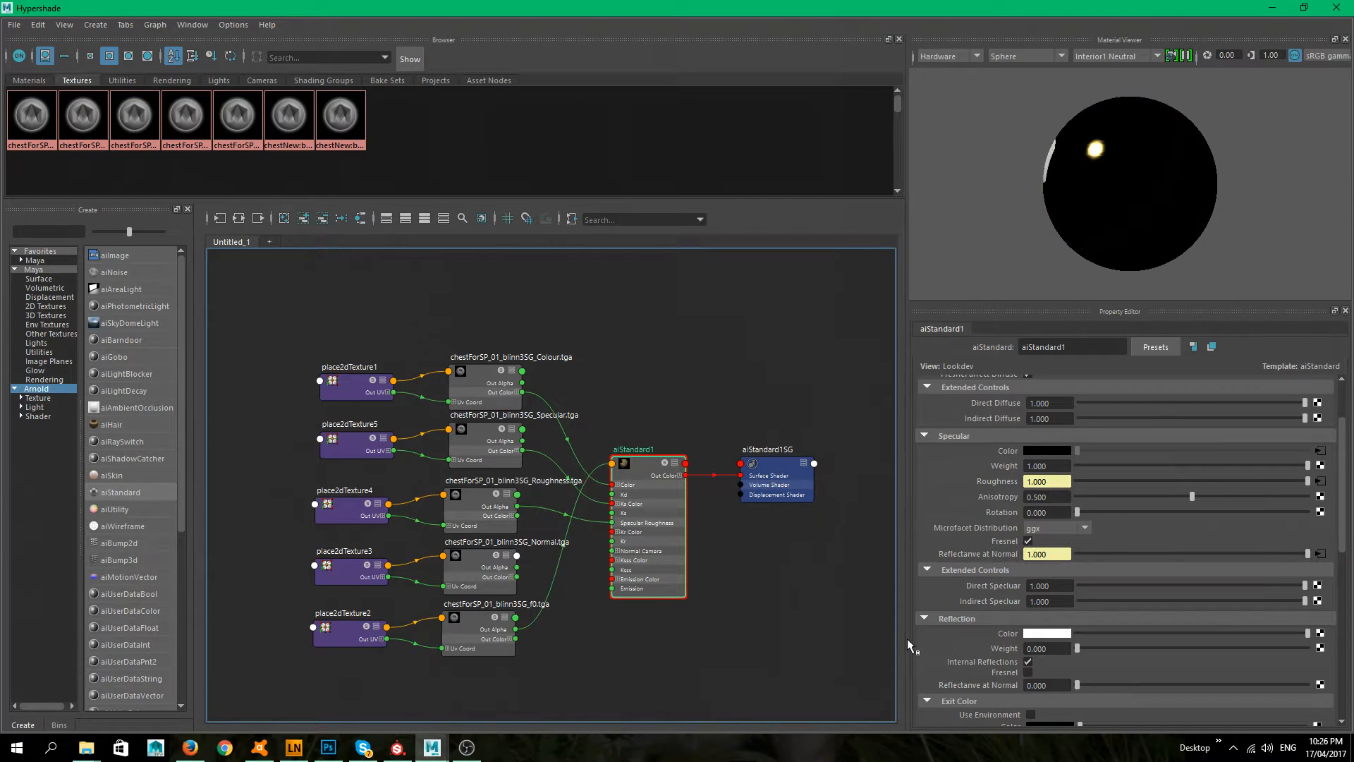
click(718, 685)
- Connect the Normal texture to the Bump Mapping of aiStandard1 and set the bump node's Use as to Tangent Space Normals
click(645, 464)
scroll(1217, 500, down, 10)
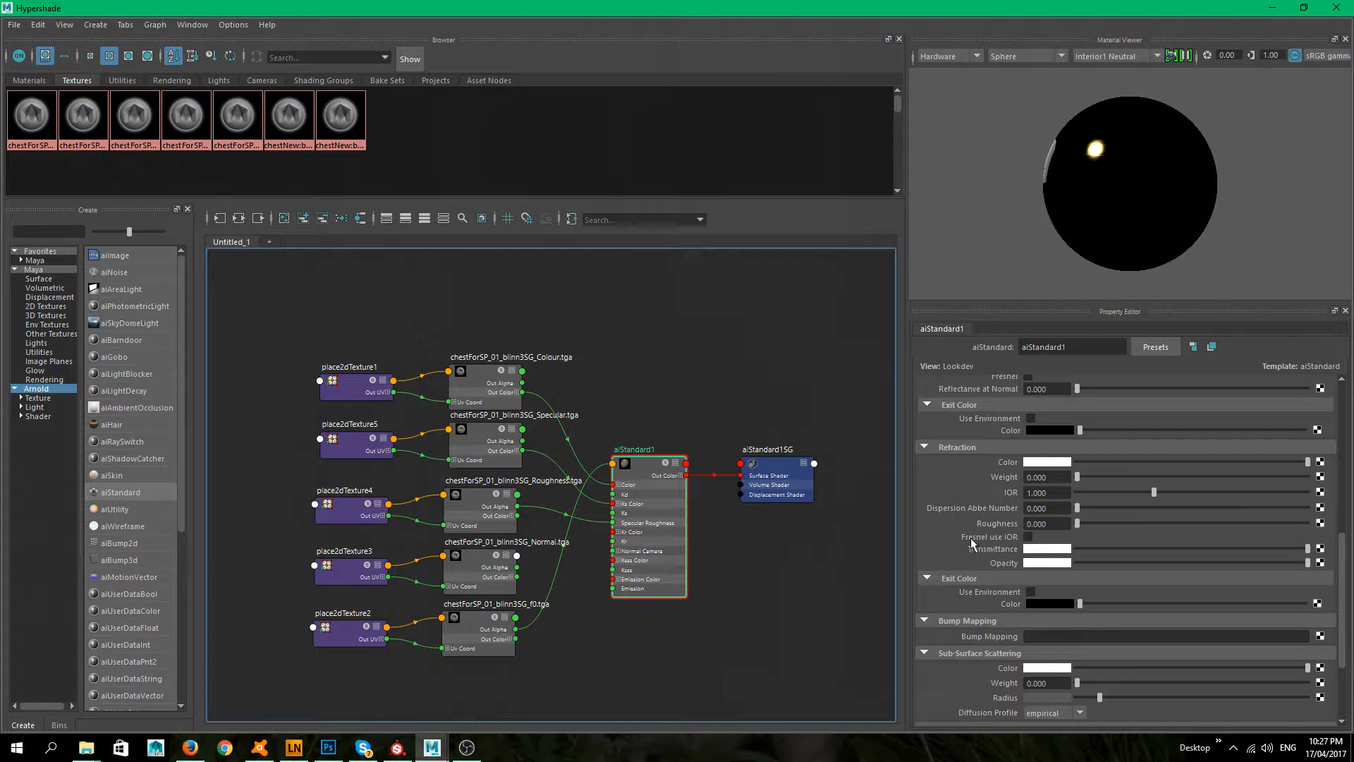
scroll(1082, 530, down, 3)
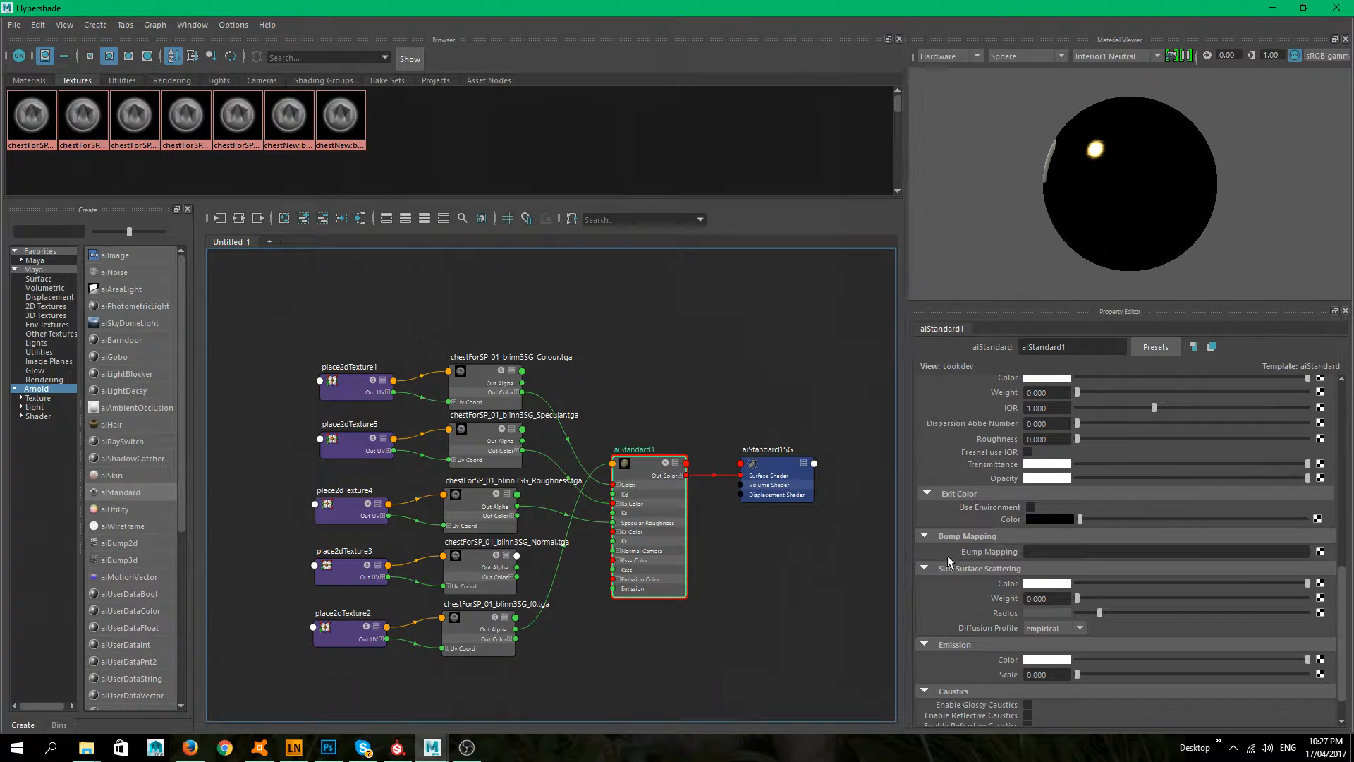
middle_drag(483, 559, 1016, 550)
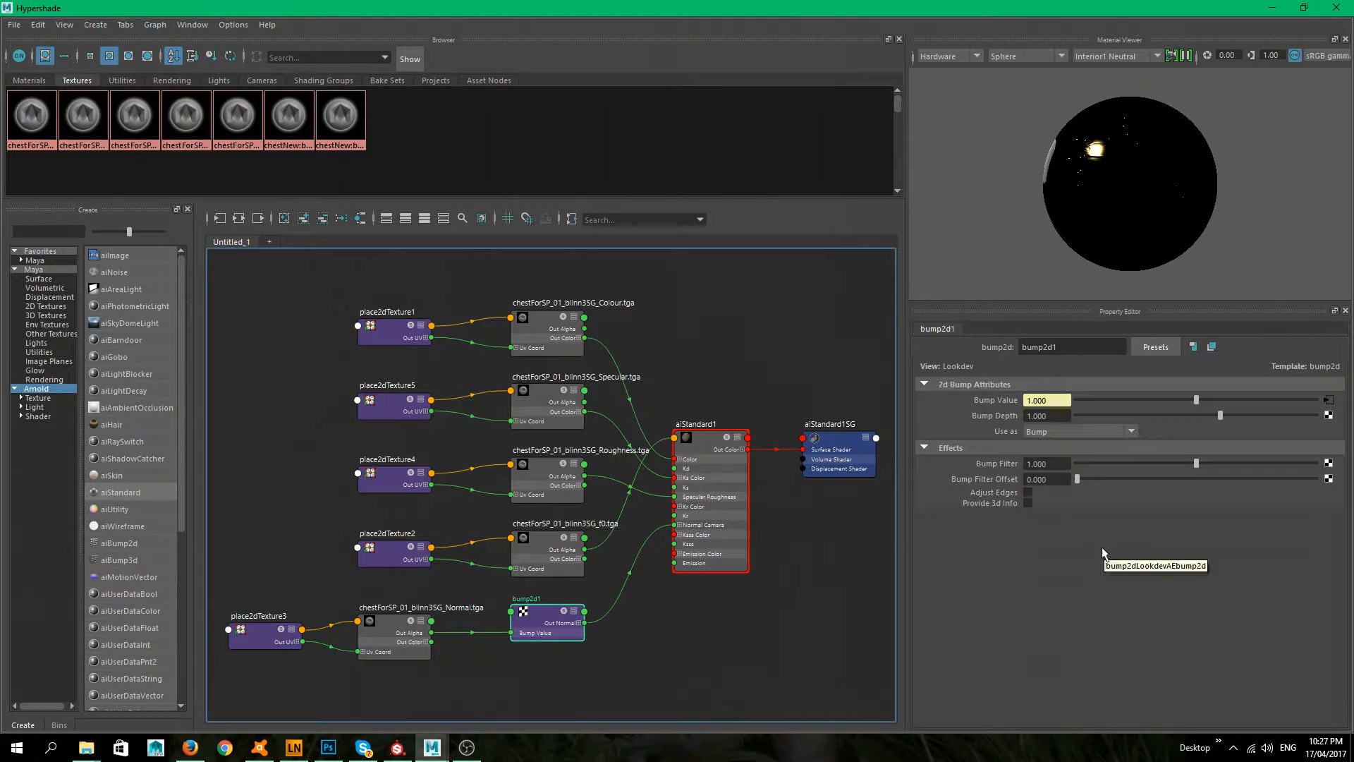
click(1132, 431)
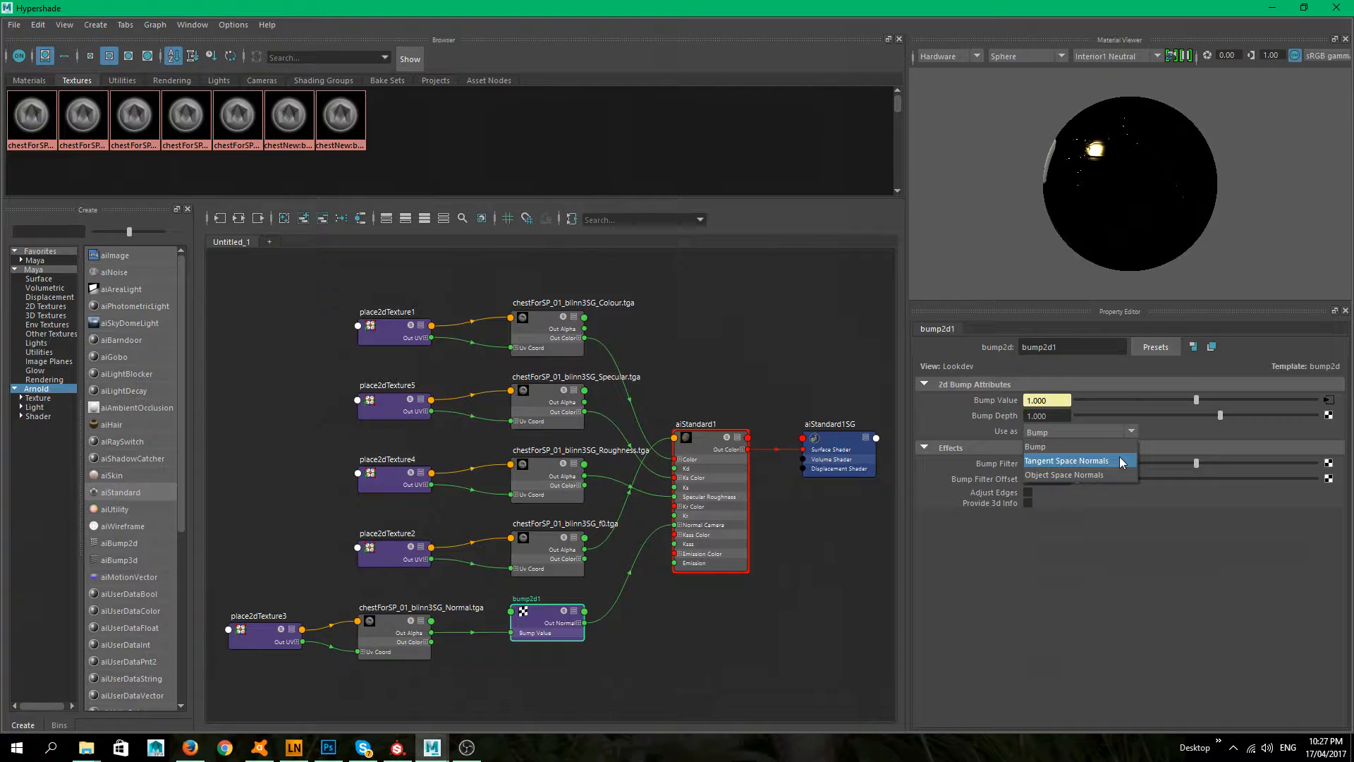
click(1121, 462)
- Tidy the graph by moving the Normal texture with its placement node closer to bump2d1 and raising aiStandard1 with its shading group
click(591, 598)
drag(289, 590, 408, 646)
click(563, 653)
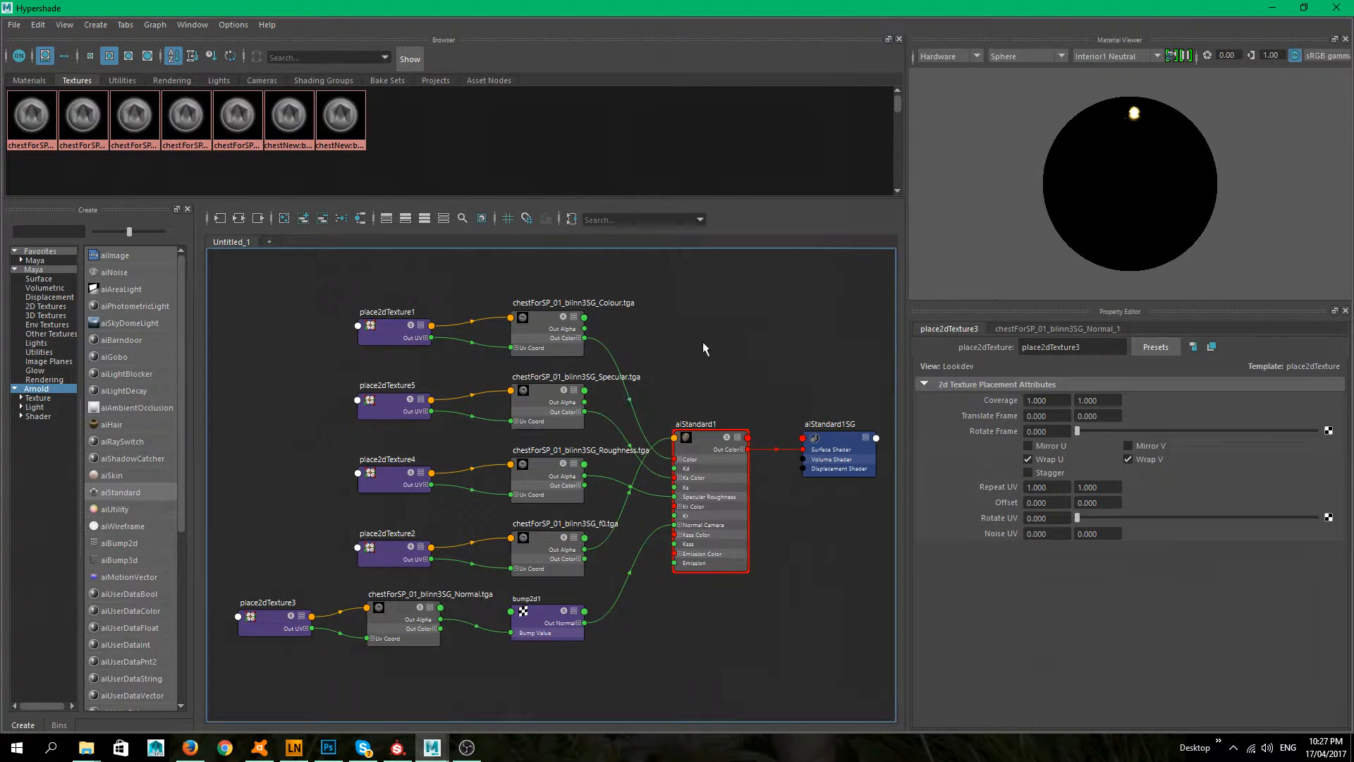
drag(692, 321, 874, 612)
click(763, 376)
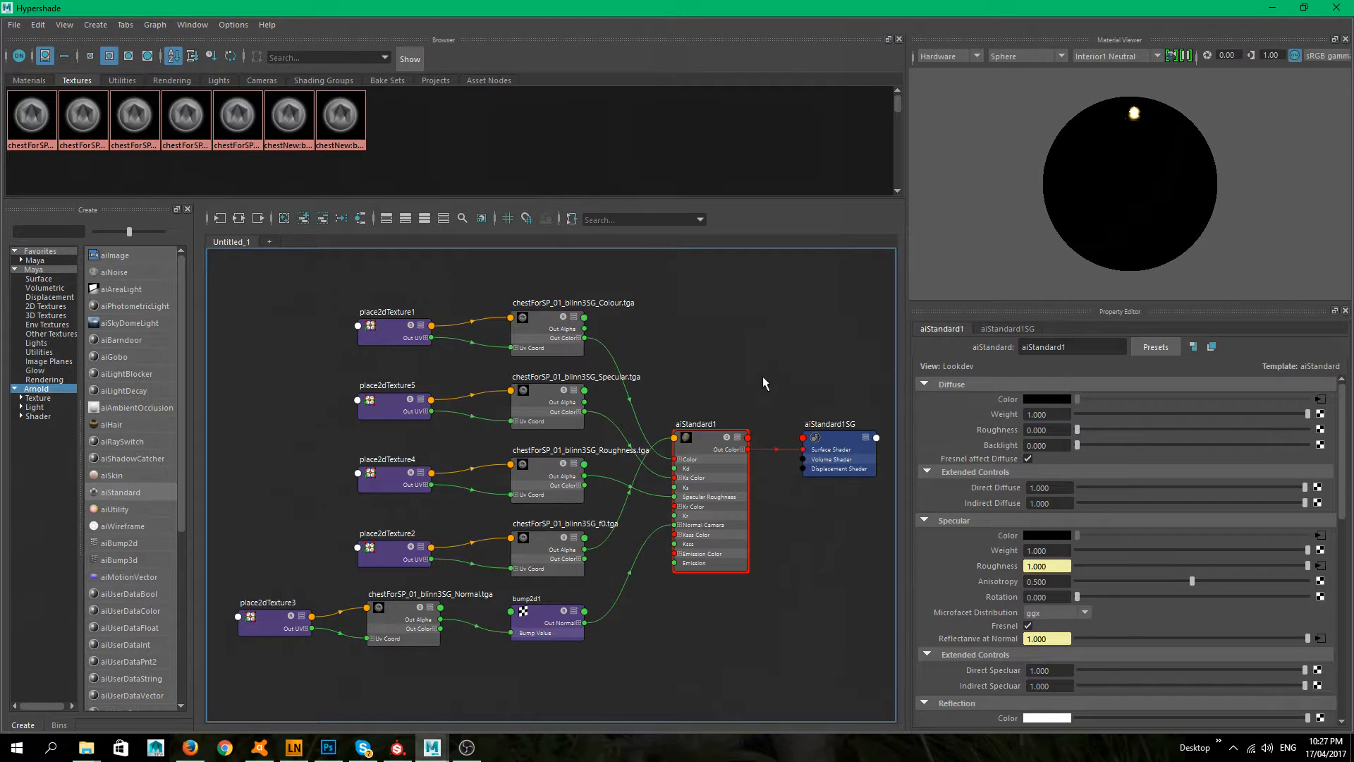
drag(705, 342, 830, 585)
click(809, 623)
drag(688, 305, 792, 381)
drag(700, 353, 821, 643)
drag(713, 568, 708, 534)
click(717, 575)
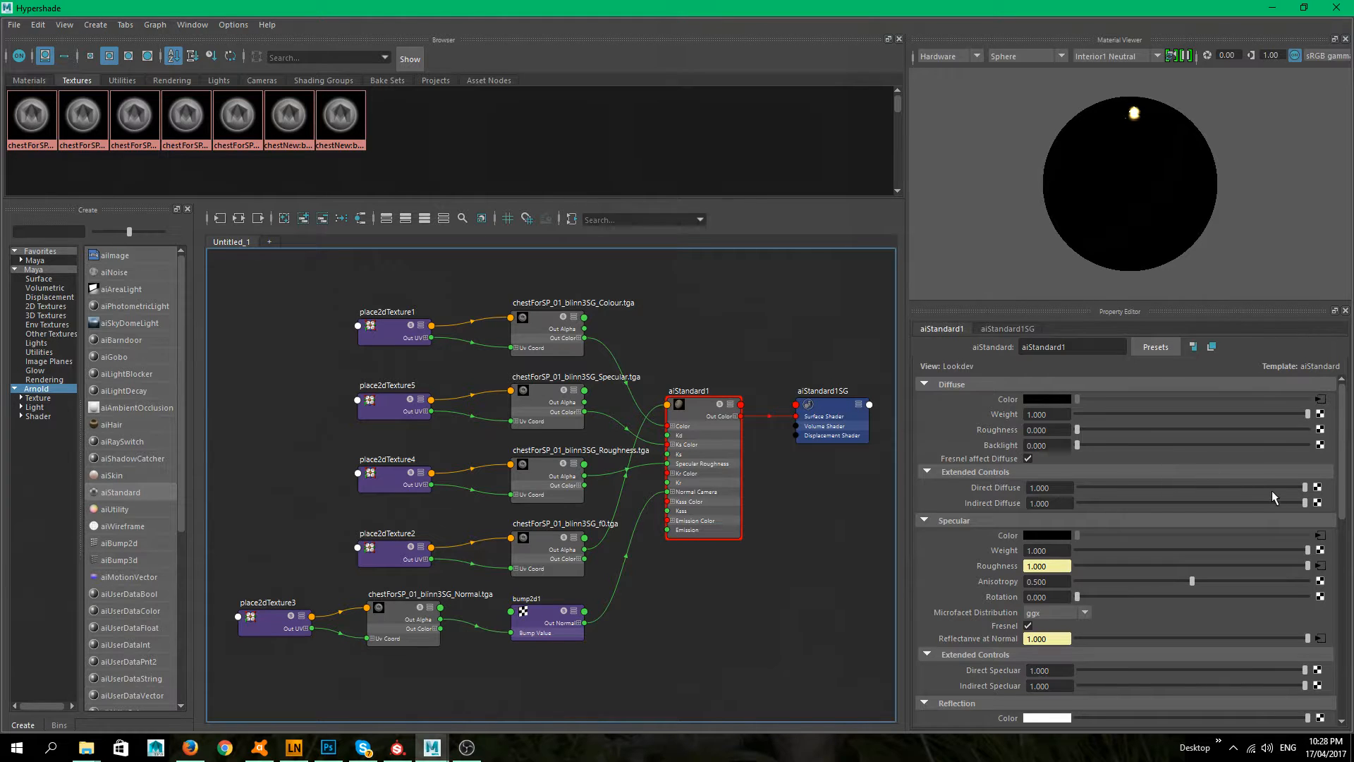
- Compare the Color Space settings of the Colour and Specular textures
click(543, 321)
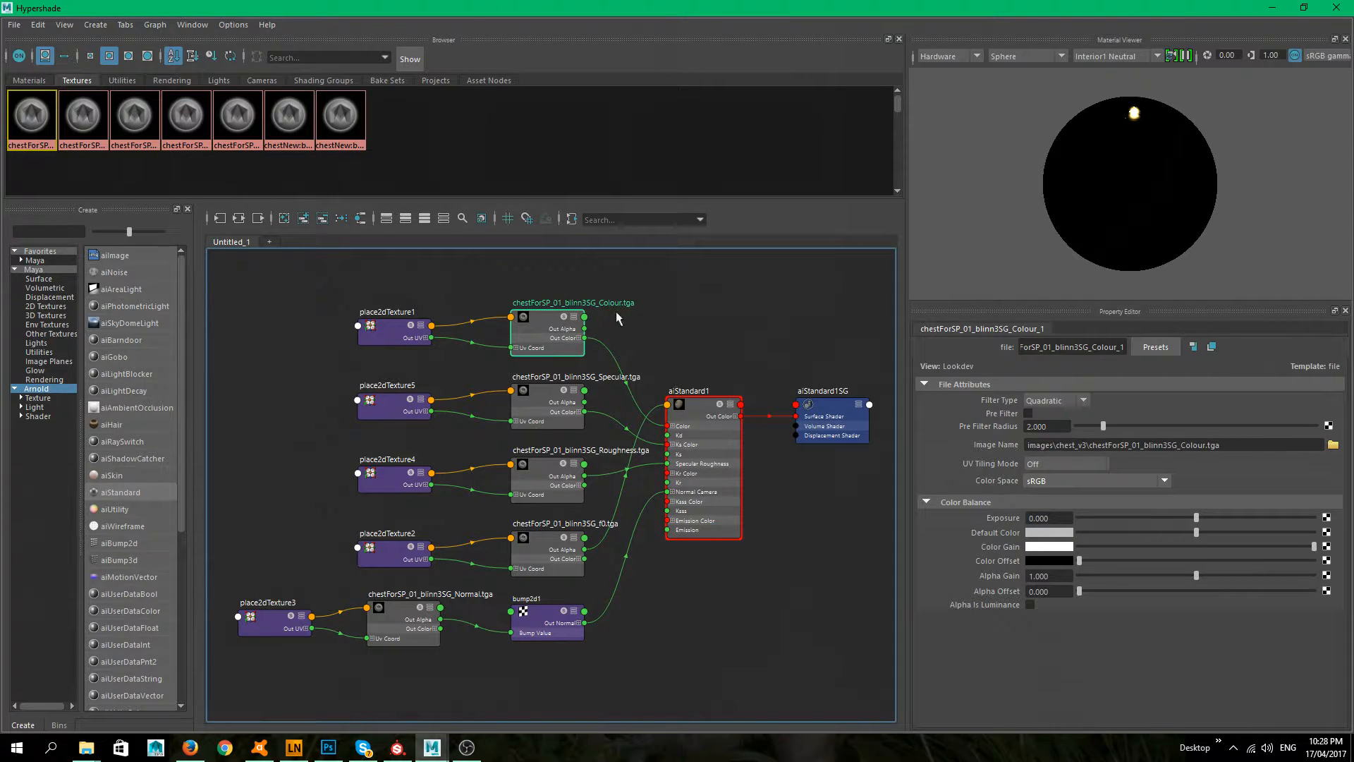
click(543, 418)
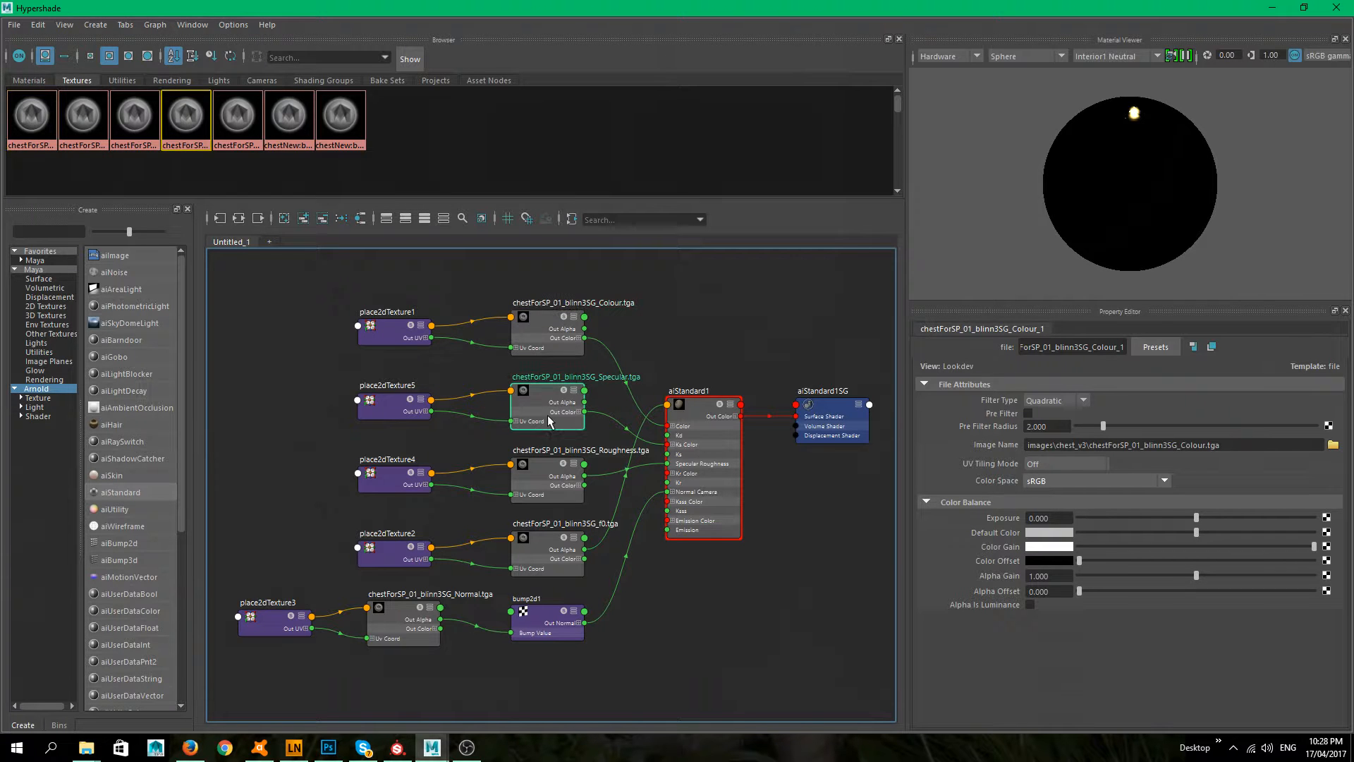
click(534, 337)
click(553, 404)
click(536, 326)
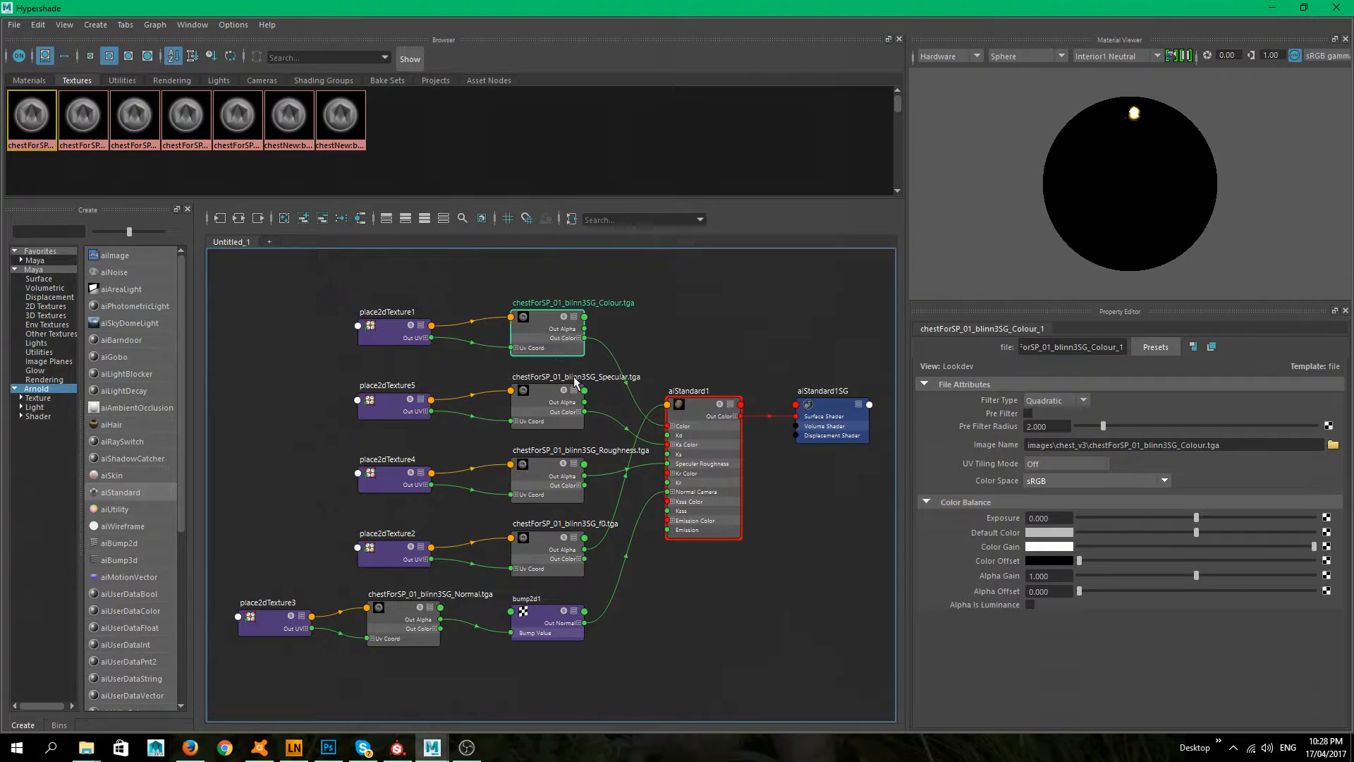
click(537, 400)
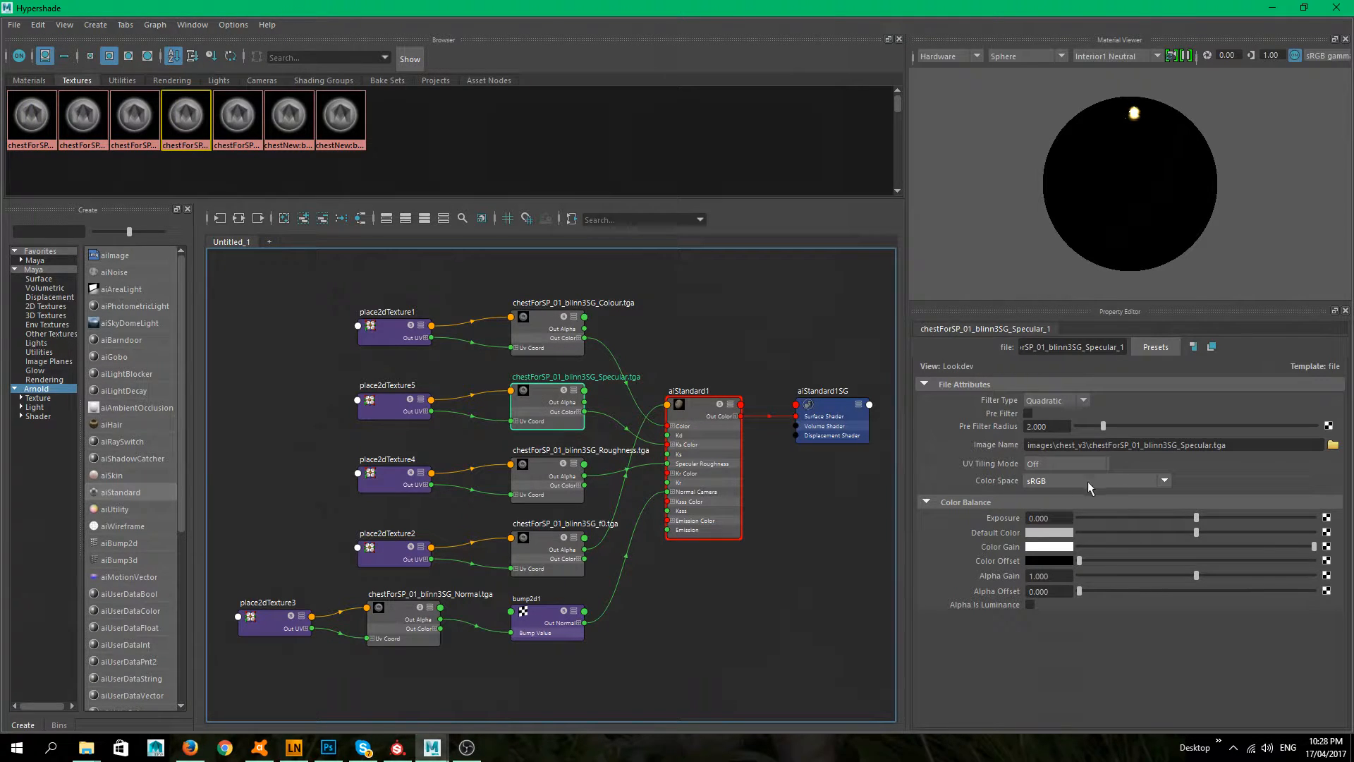
click(714, 340)
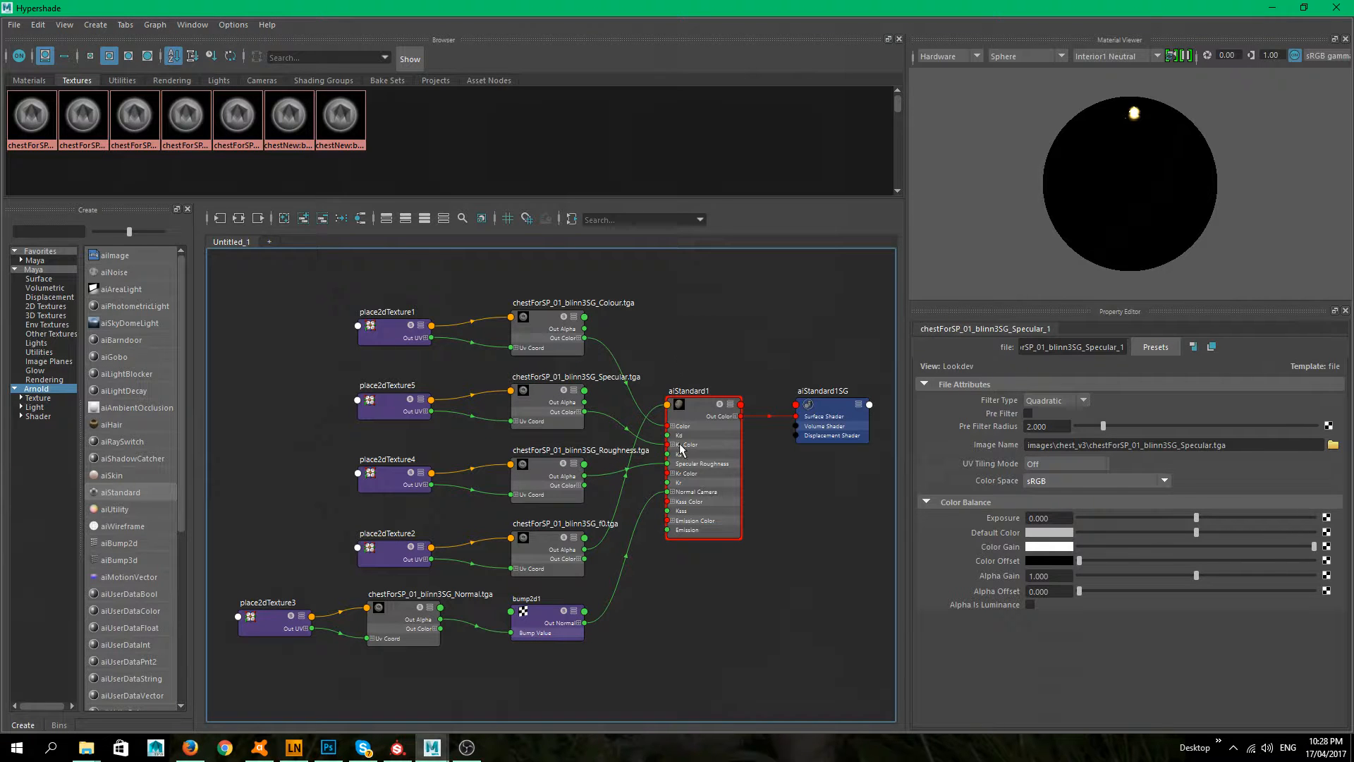
- Set the Roughness texture's Color Space to Raw
click(549, 467)
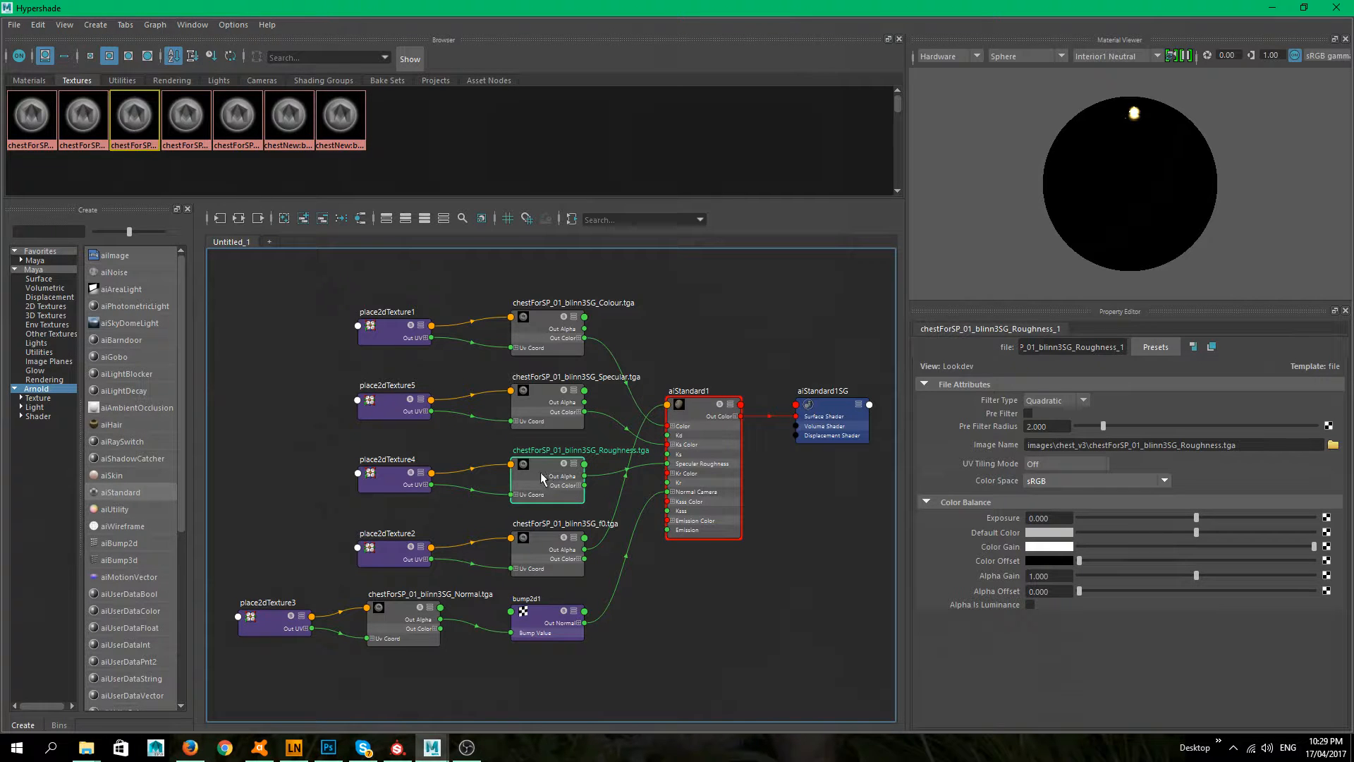
click(1166, 482)
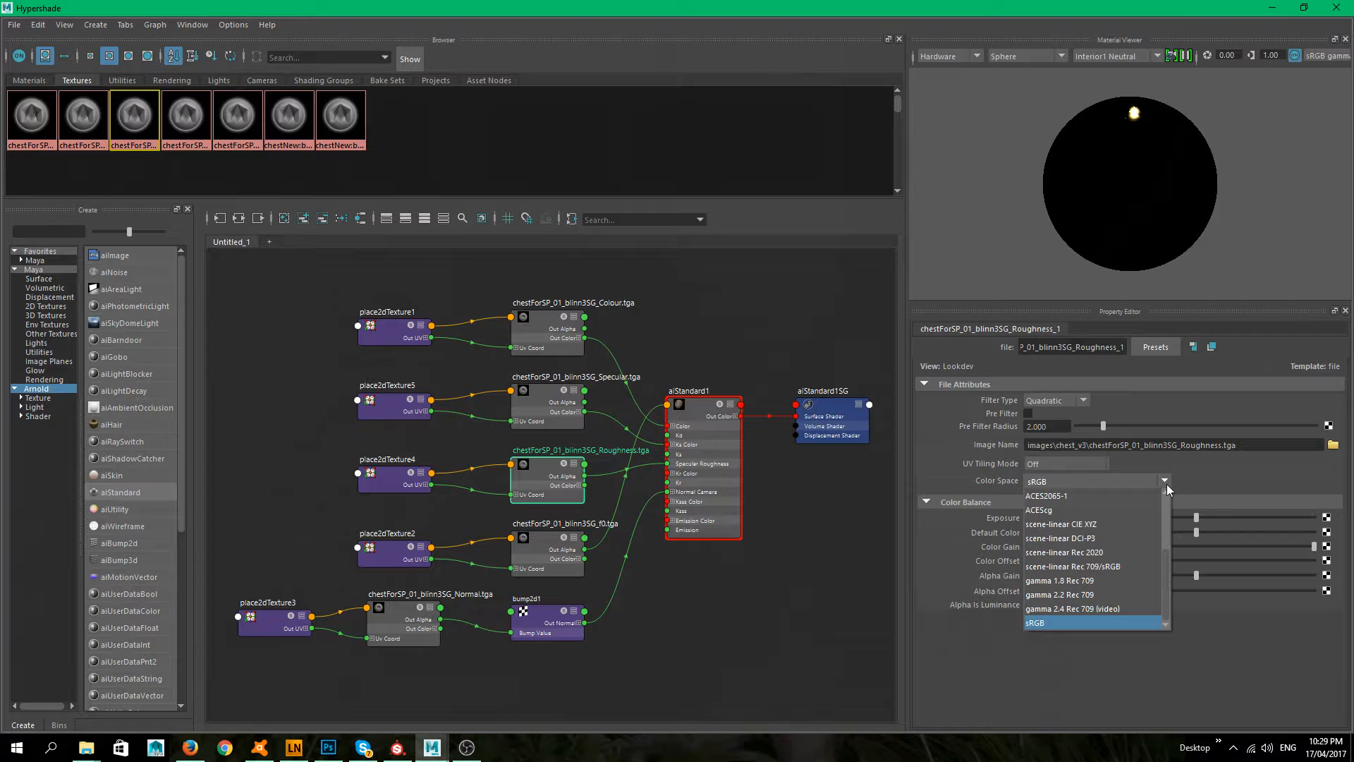
click(1074, 580)
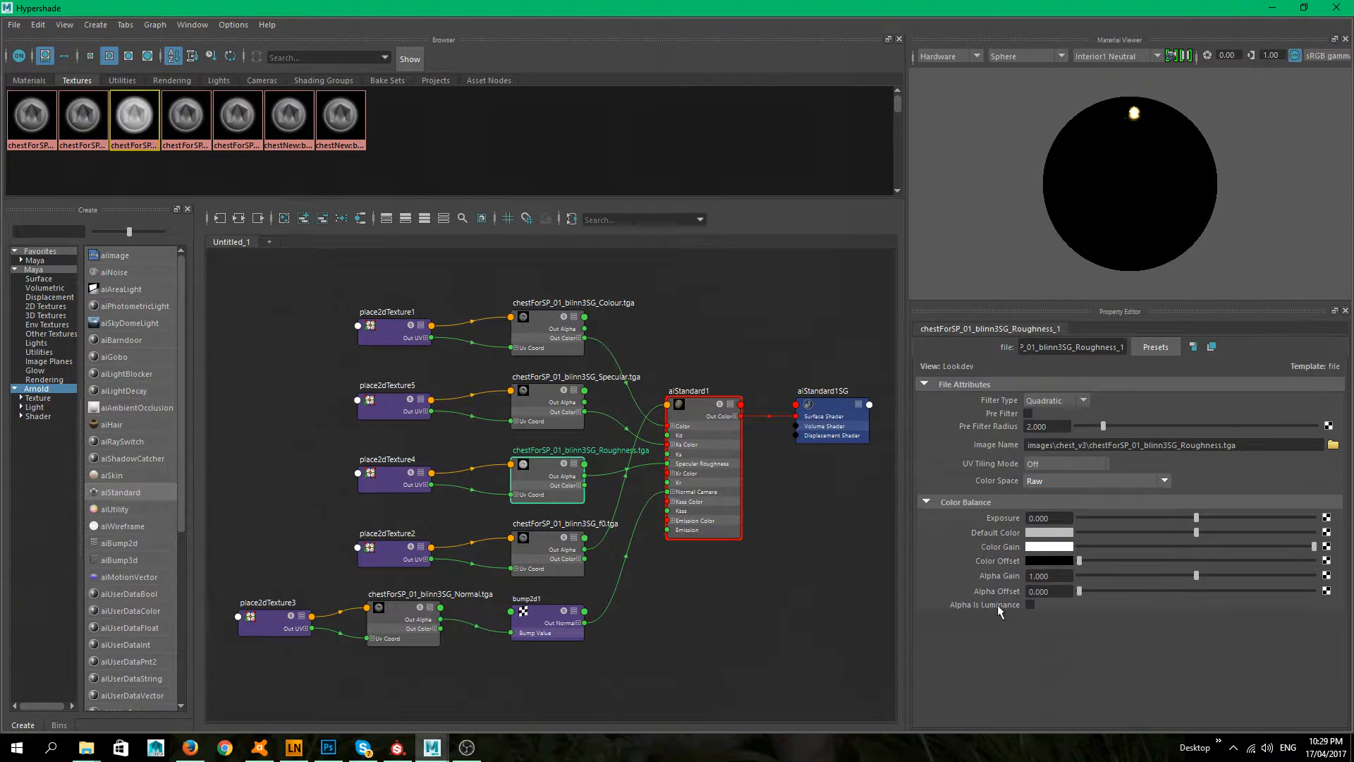
- Set the f0 texture's Color Space to Raw and enable Alpha Is Luminance
click(552, 535)
click(1053, 483)
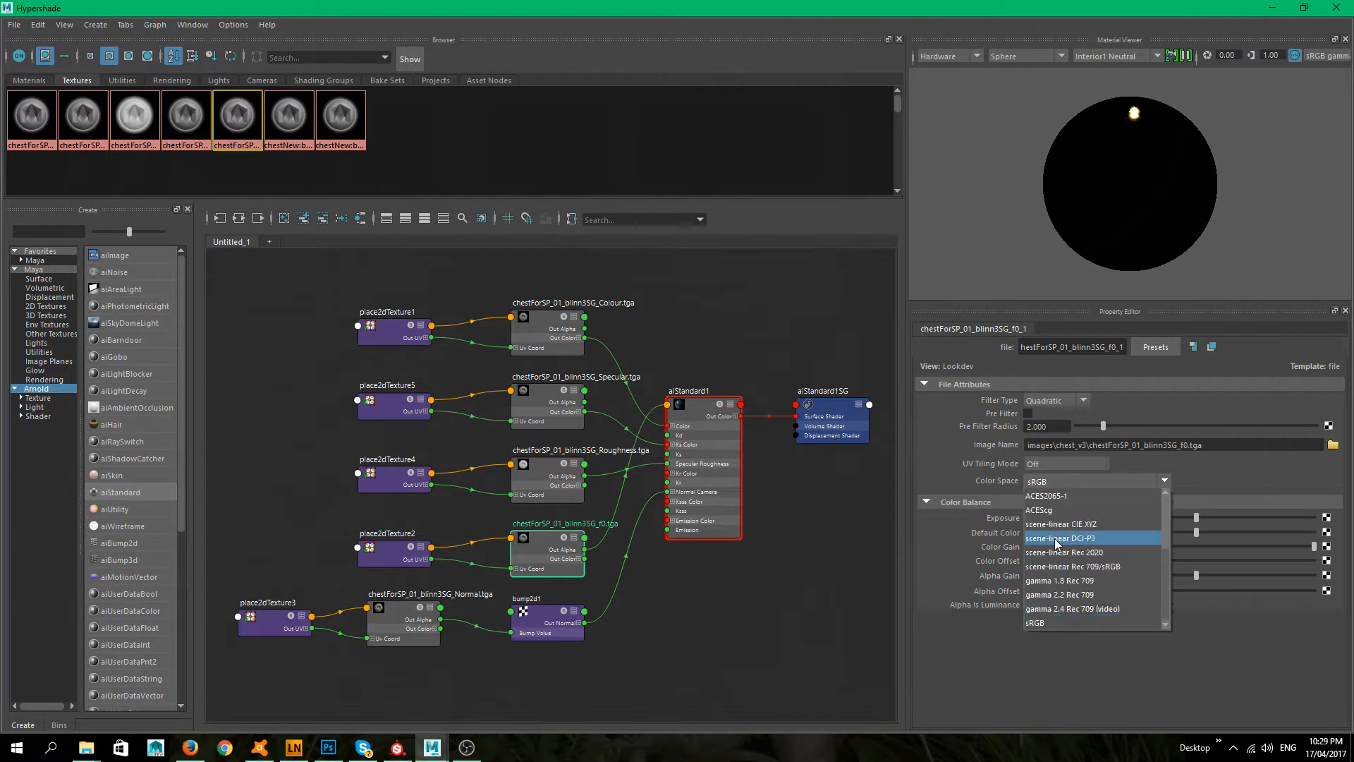
click(1048, 581)
click(1031, 605)
click(726, 604)
- Set the Normal texture's Color Space to Raw
click(421, 626)
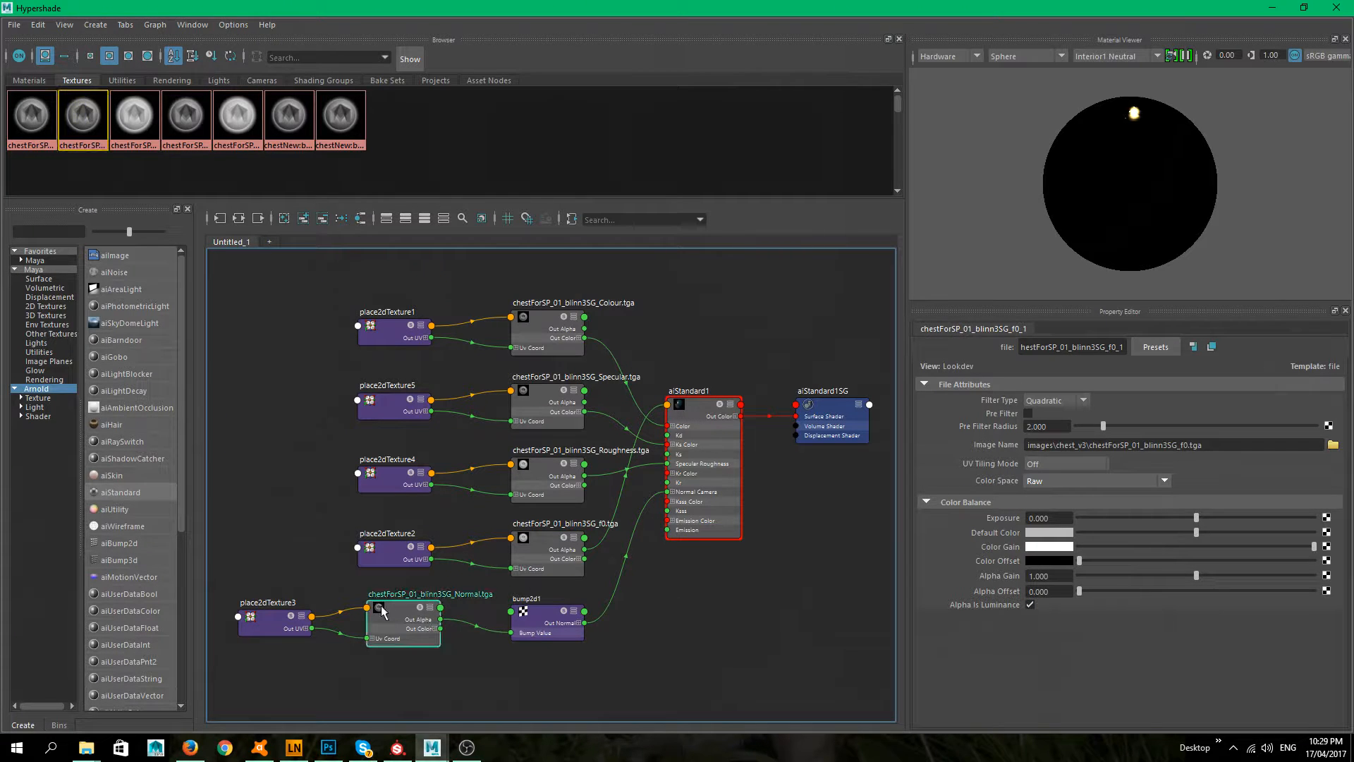
click(1043, 485)
click(1069, 578)
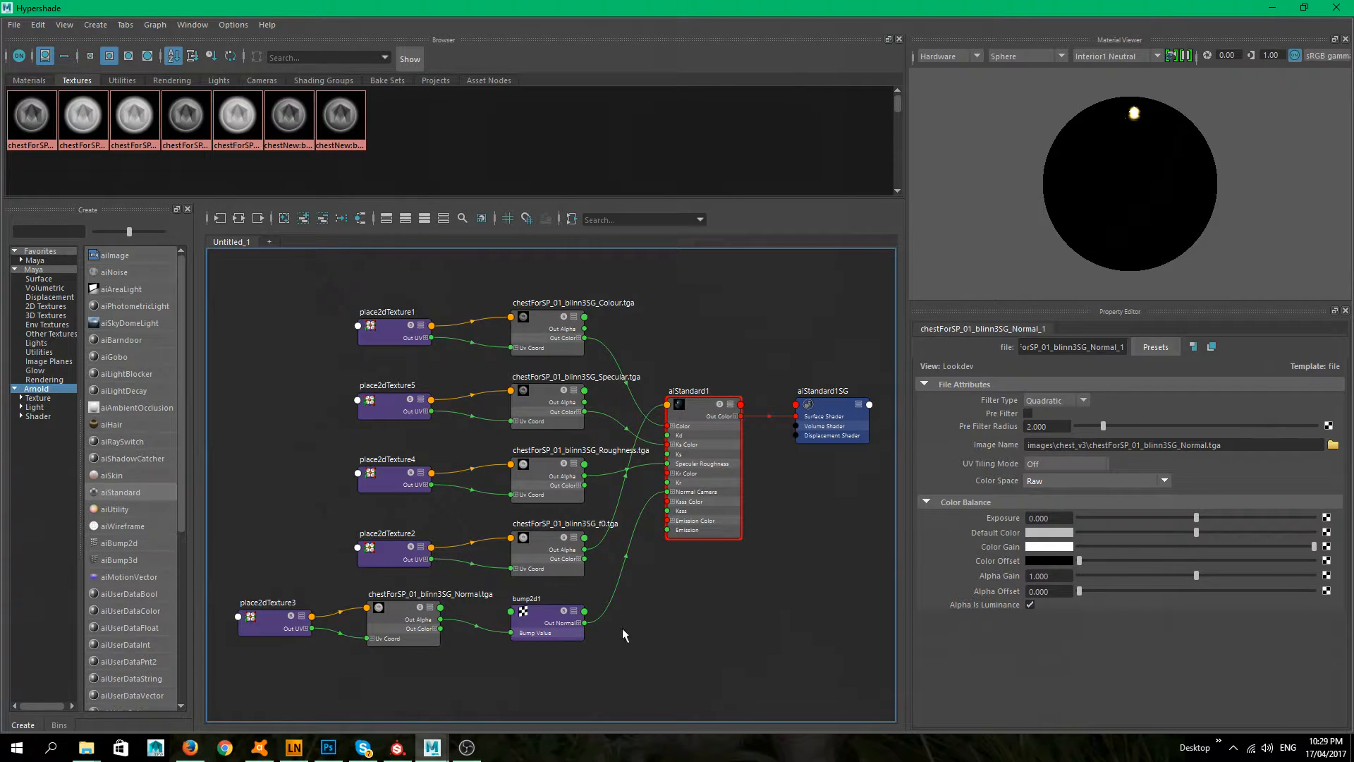
- Select bump2d1, then shrink and reposition the Hypershade window so the main window's attribute area is uncovered
click(543, 618)
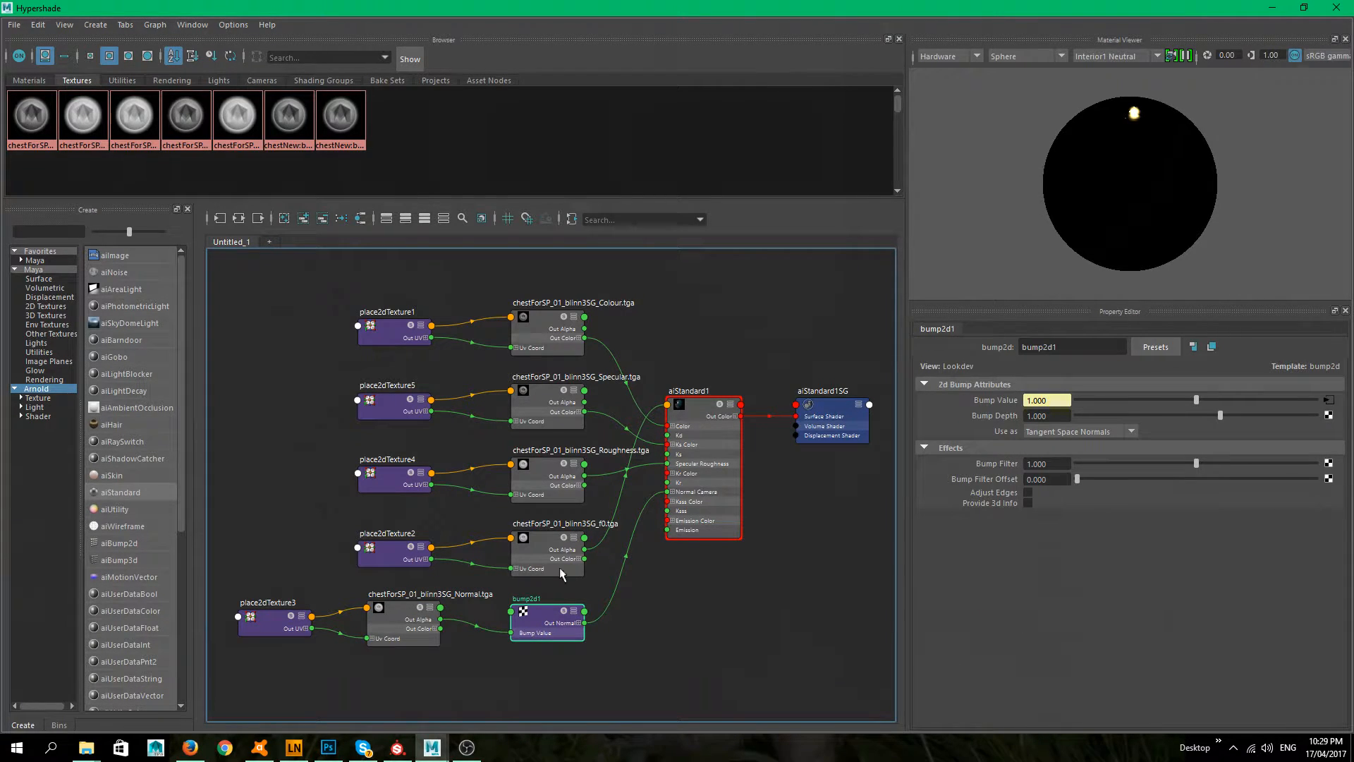
double_click(764, 11)
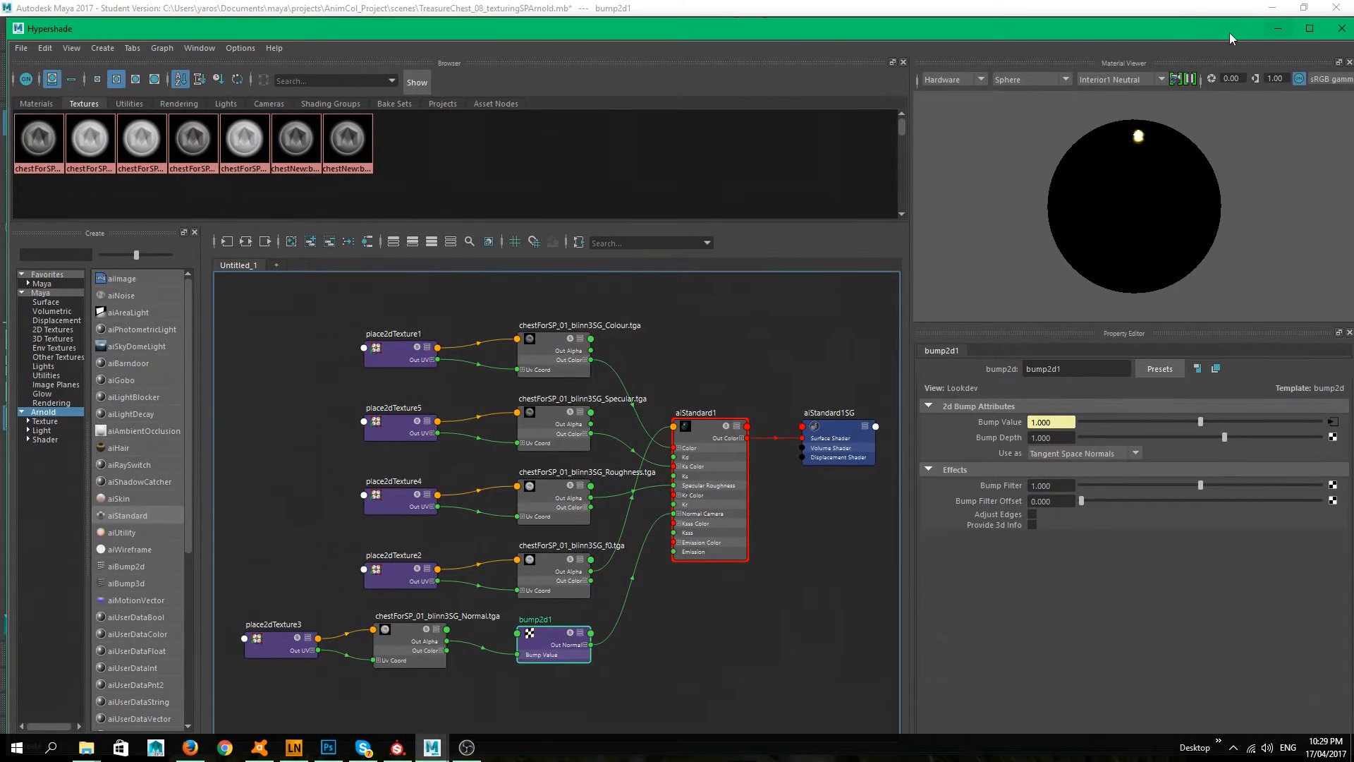
drag(1231, 37, 956, 92)
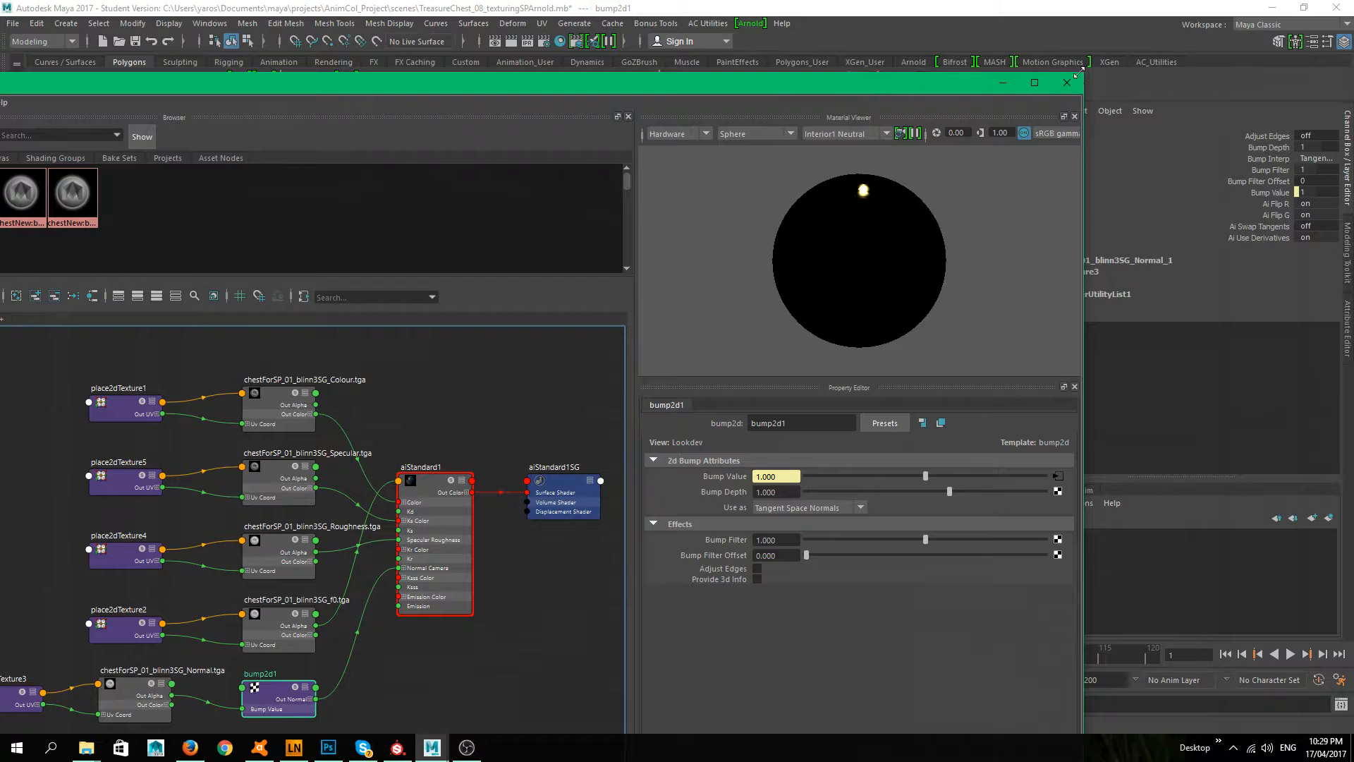
drag(1086, 116, 648, 114)
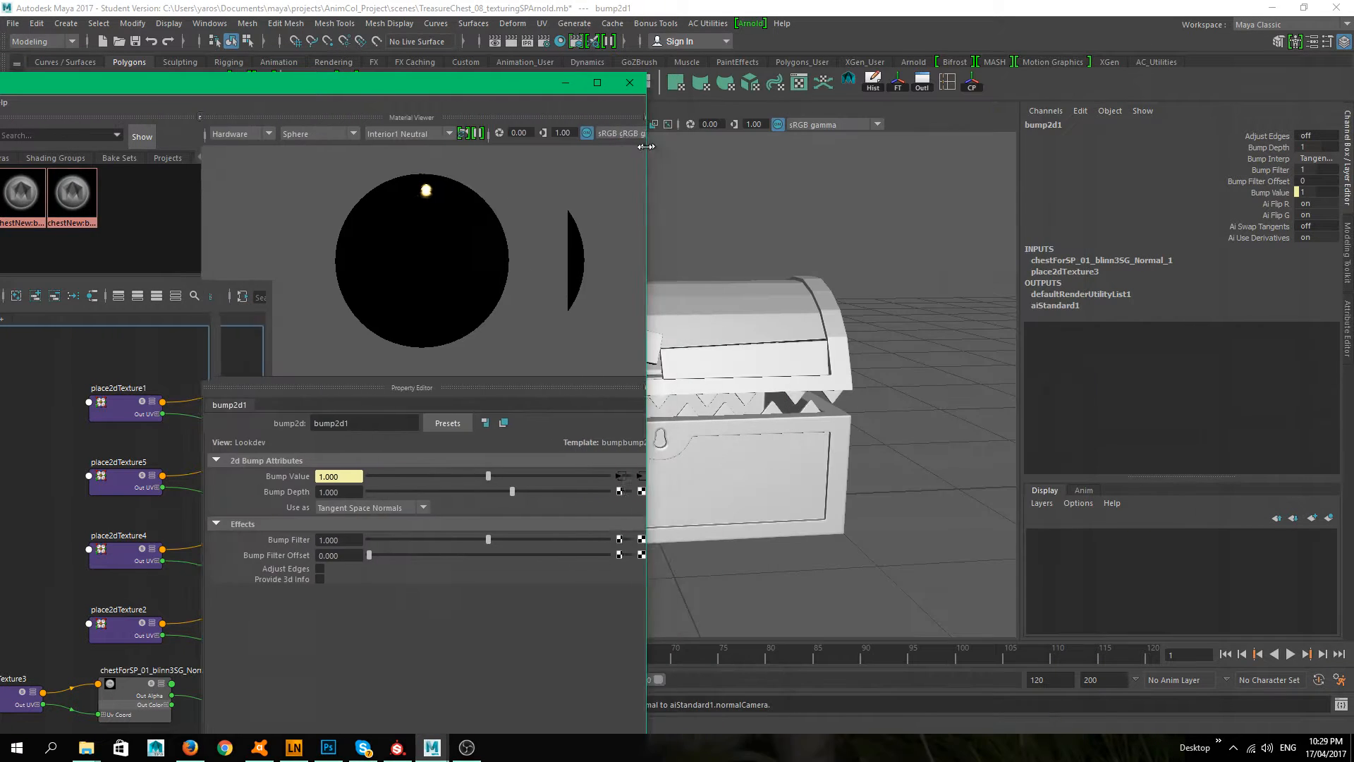
drag(421, 88, 661, 64)
- Turn off Flip R Channel and Flip G Channel in the Arnold attributes of bump2d1
scroll(354, 436, down, 3)
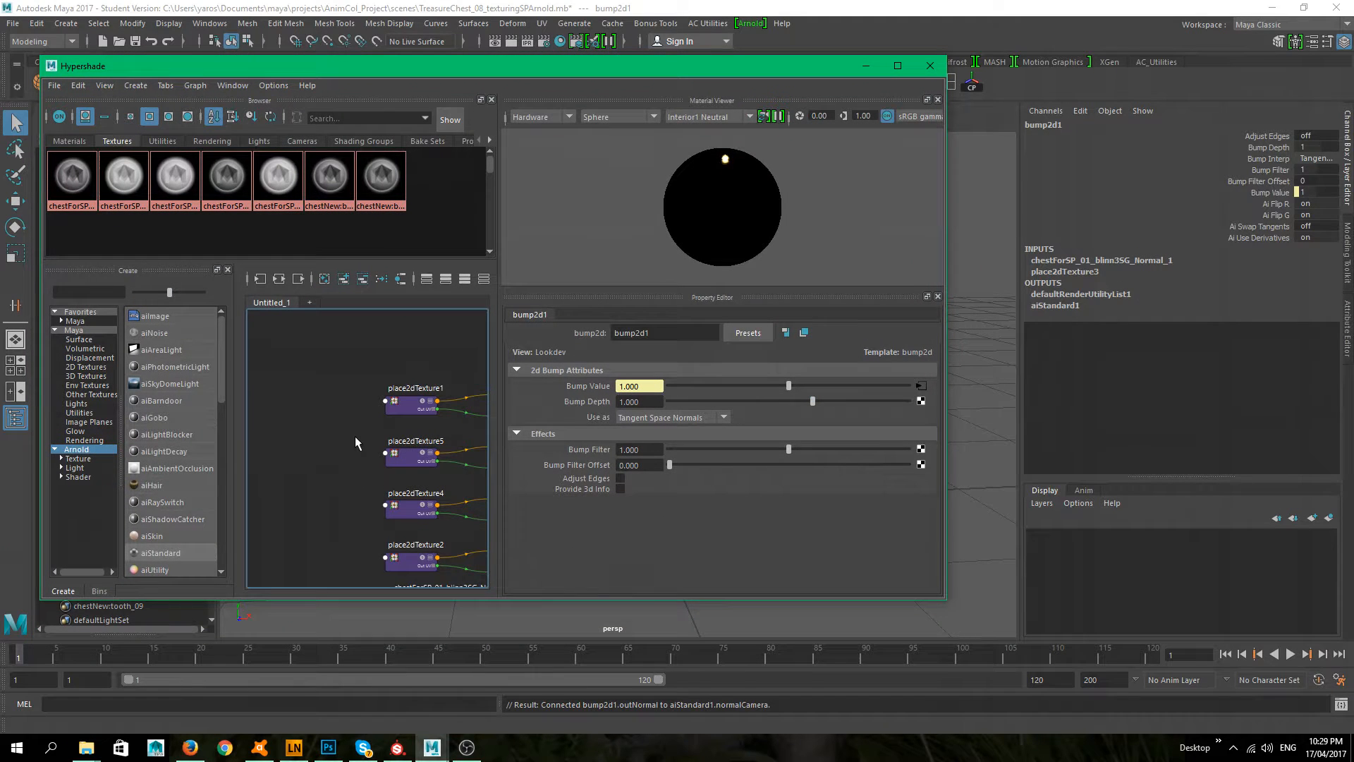
alt+middle_drag(369, 439, 350, 311)
click(416, 486)
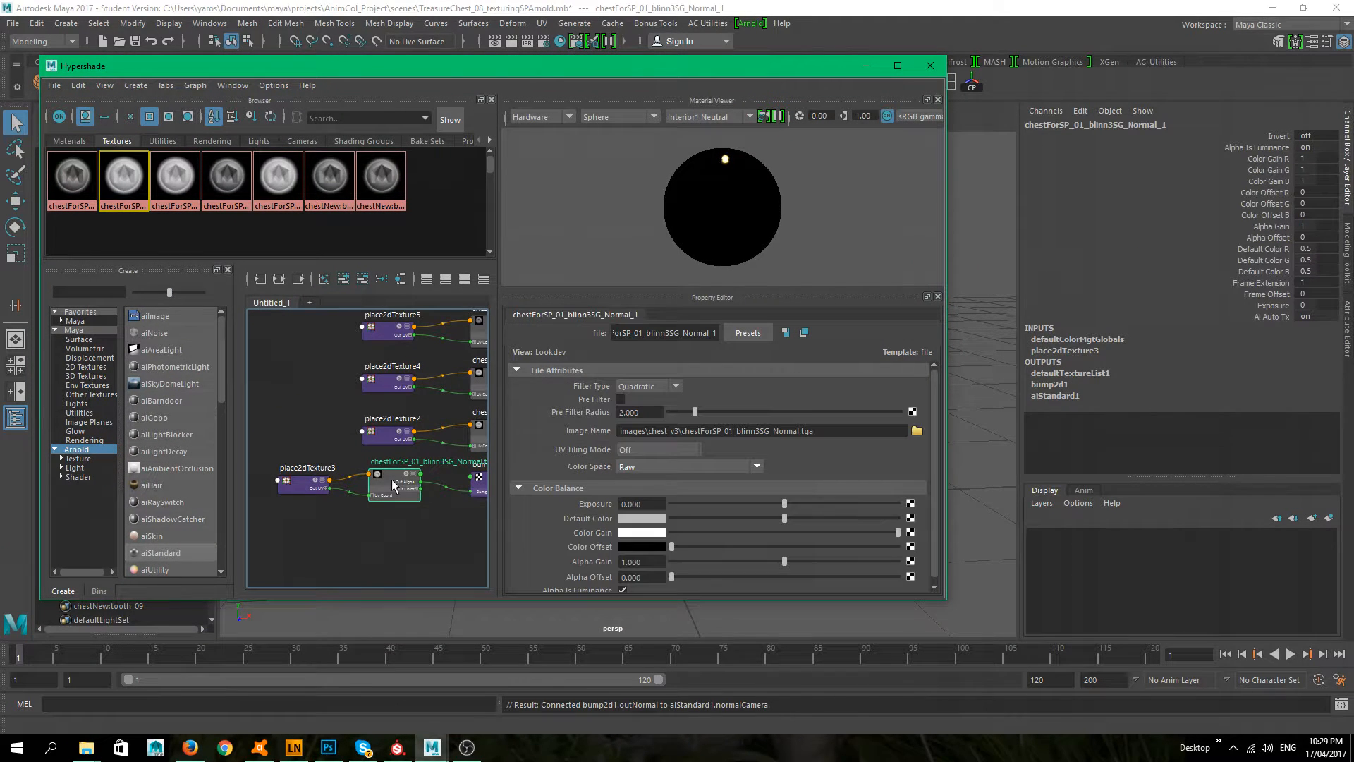
click(1347, 325)
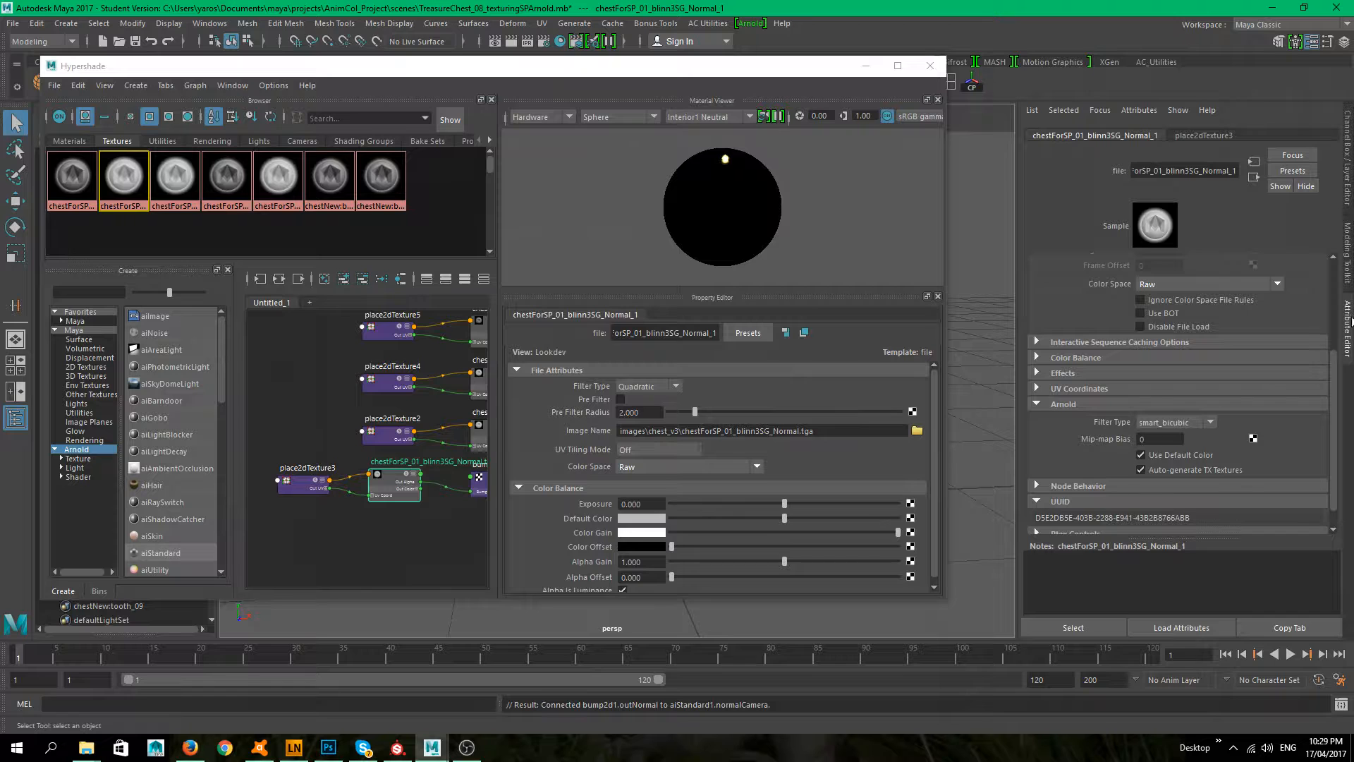
scroll(1153, 414, down, 1)
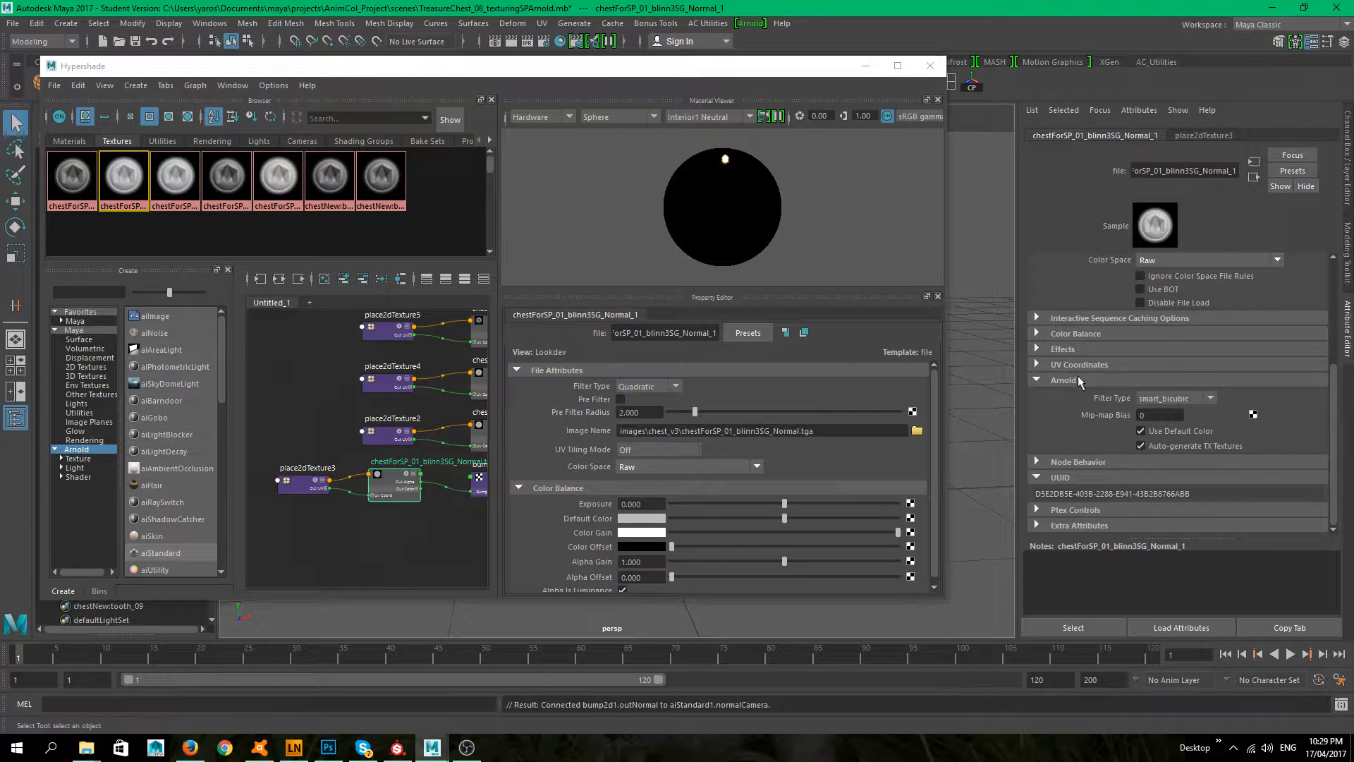
click(479, 486)
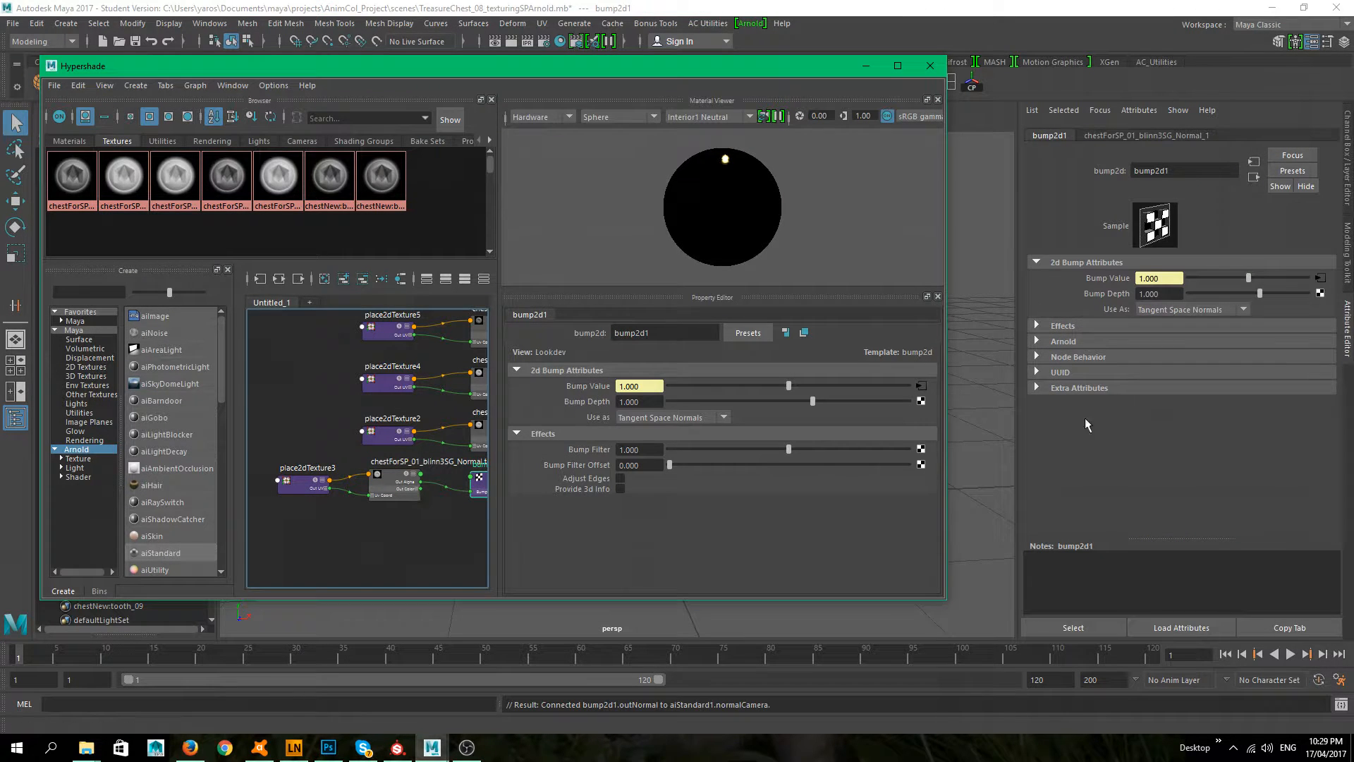
click(1086, 341)
alt+middle_drag(432, 526, 343, 527)
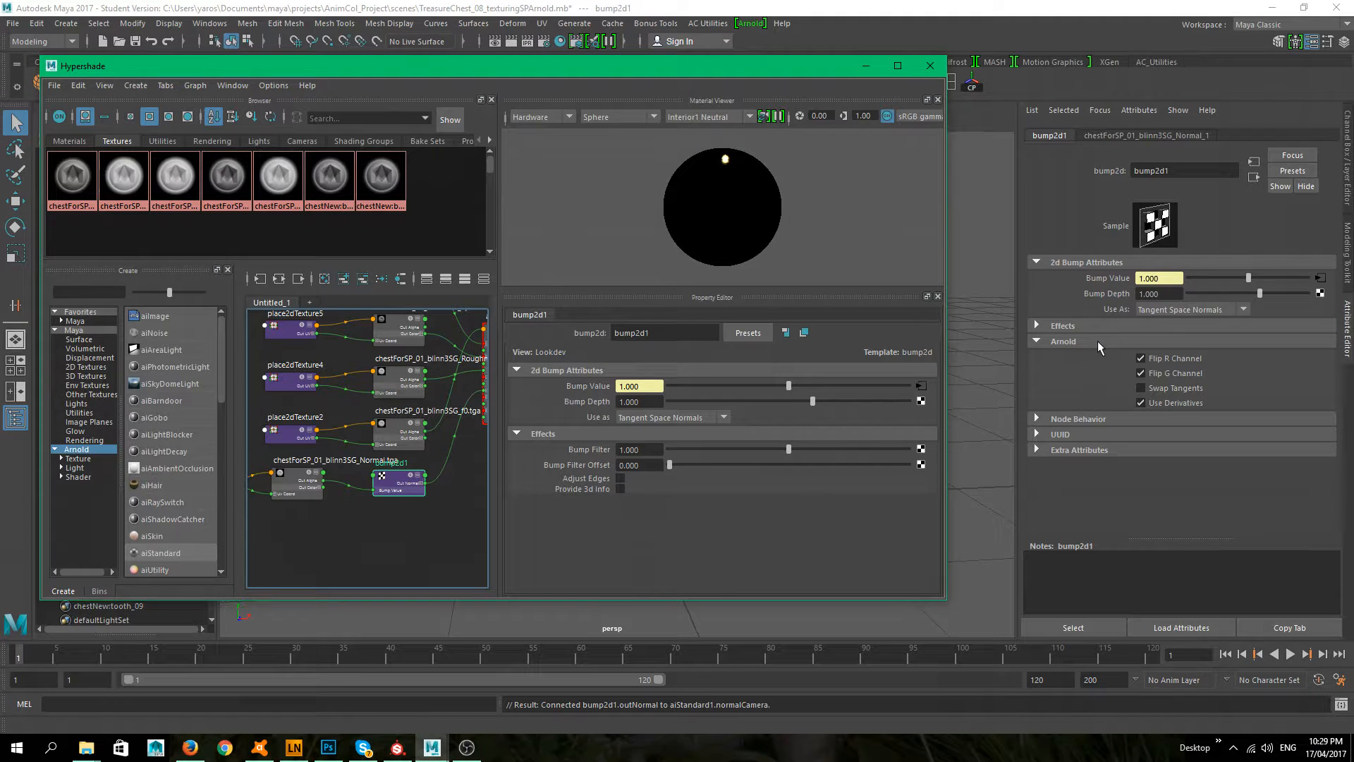
click(1141, 358)
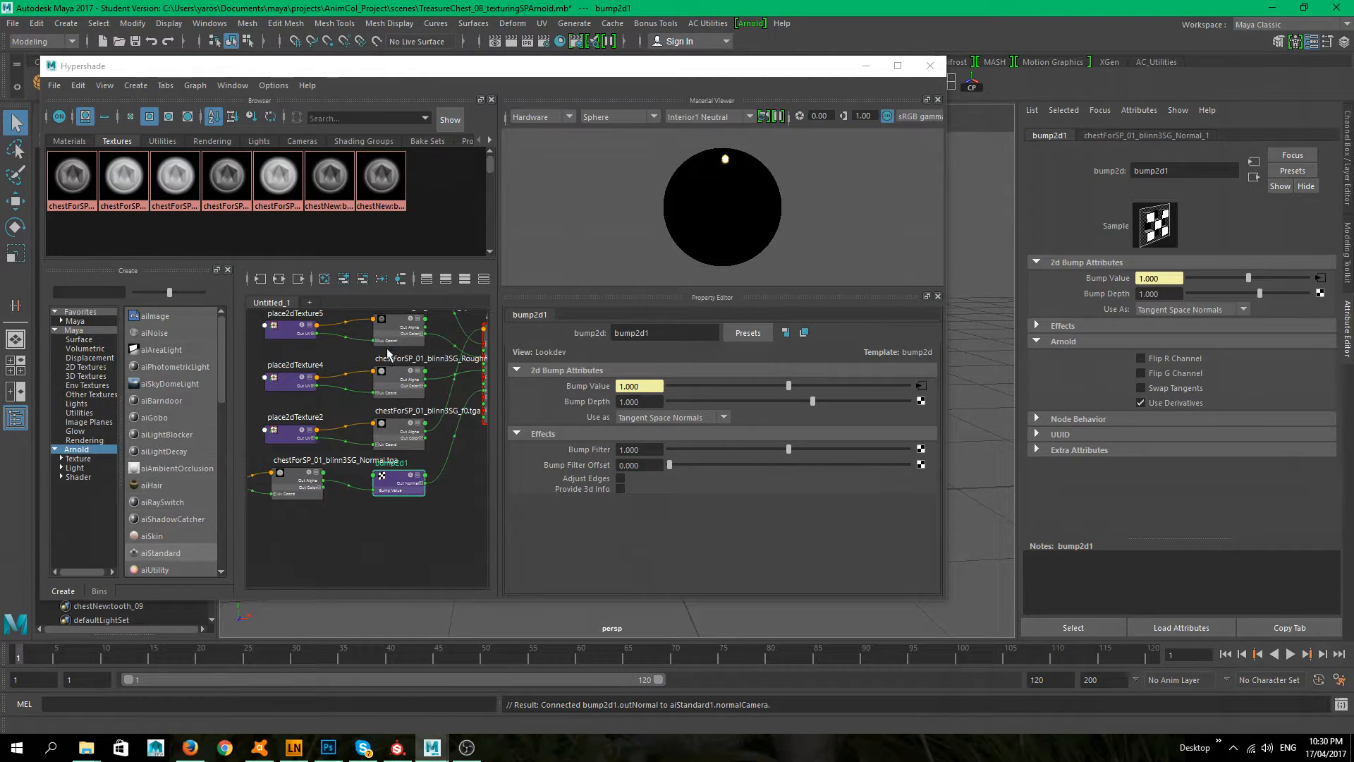
- Assign the aiStandard1 material to the treasure chest meshes in the scene
alt+middle_drag(402, 381, 373, 402)
drag(416, 70, 759, 194)
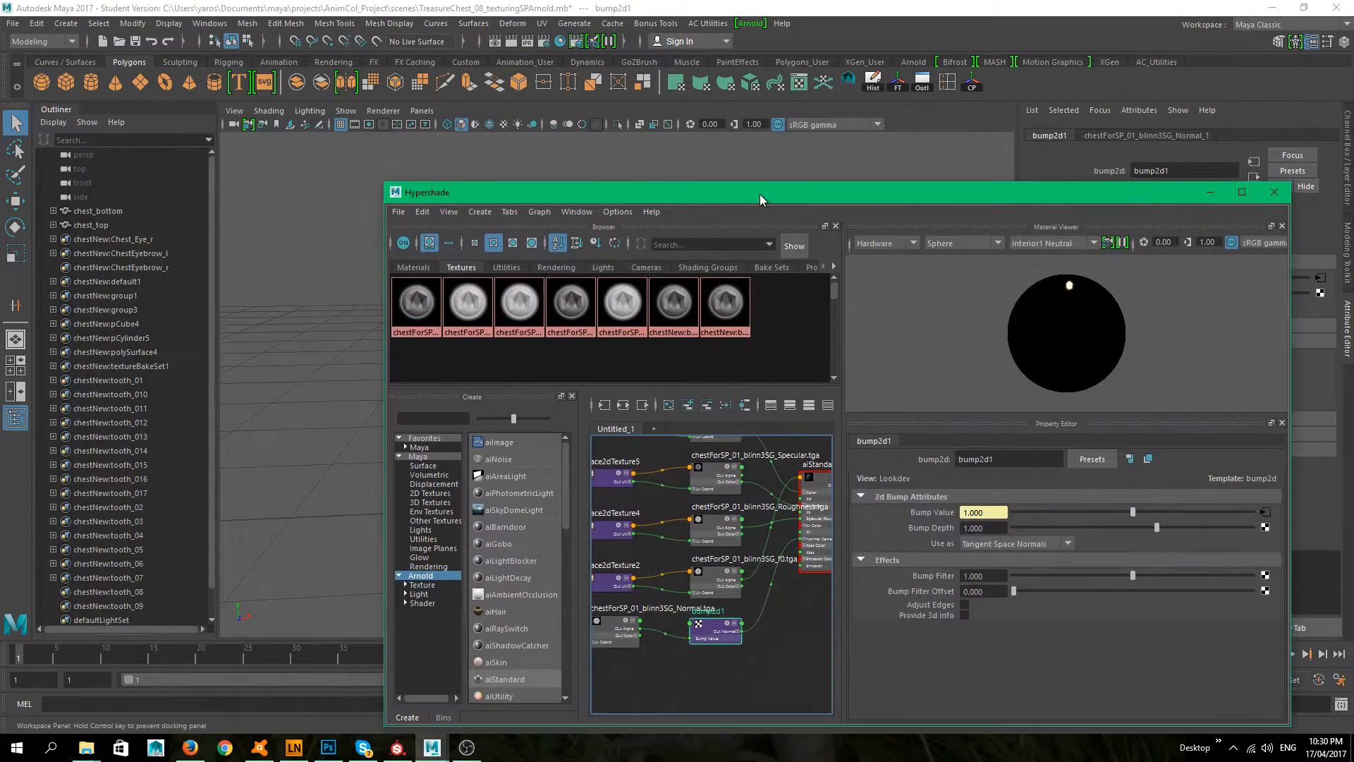
click(409, 268)
drag(569, 190, 410, 590)
drag(357, 197, 1019, 254)
right_drag(446, 366, 447, 331)
- Minimize the Hypershade window and deselect the chest in the perspective view
drag(595, 255, 244, 95)
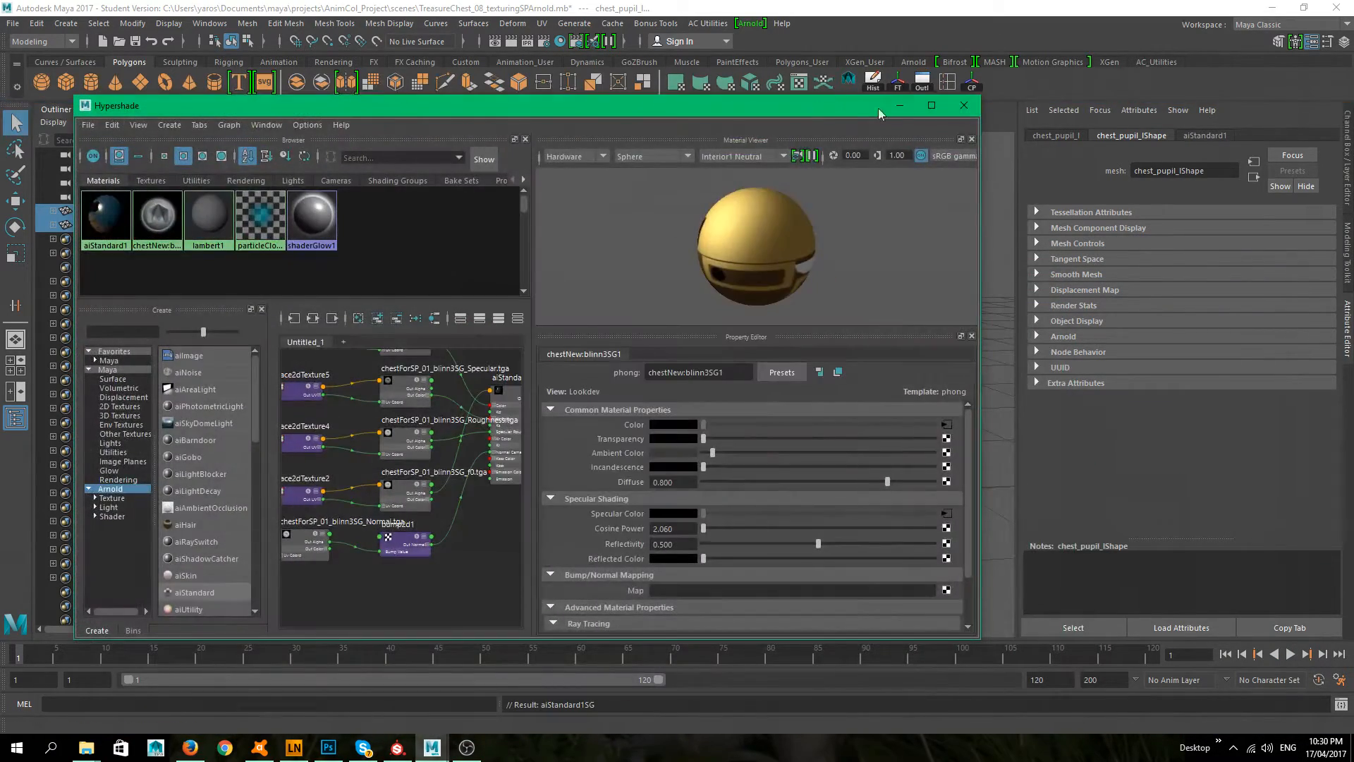
click(899, 105)
click(791, 255)
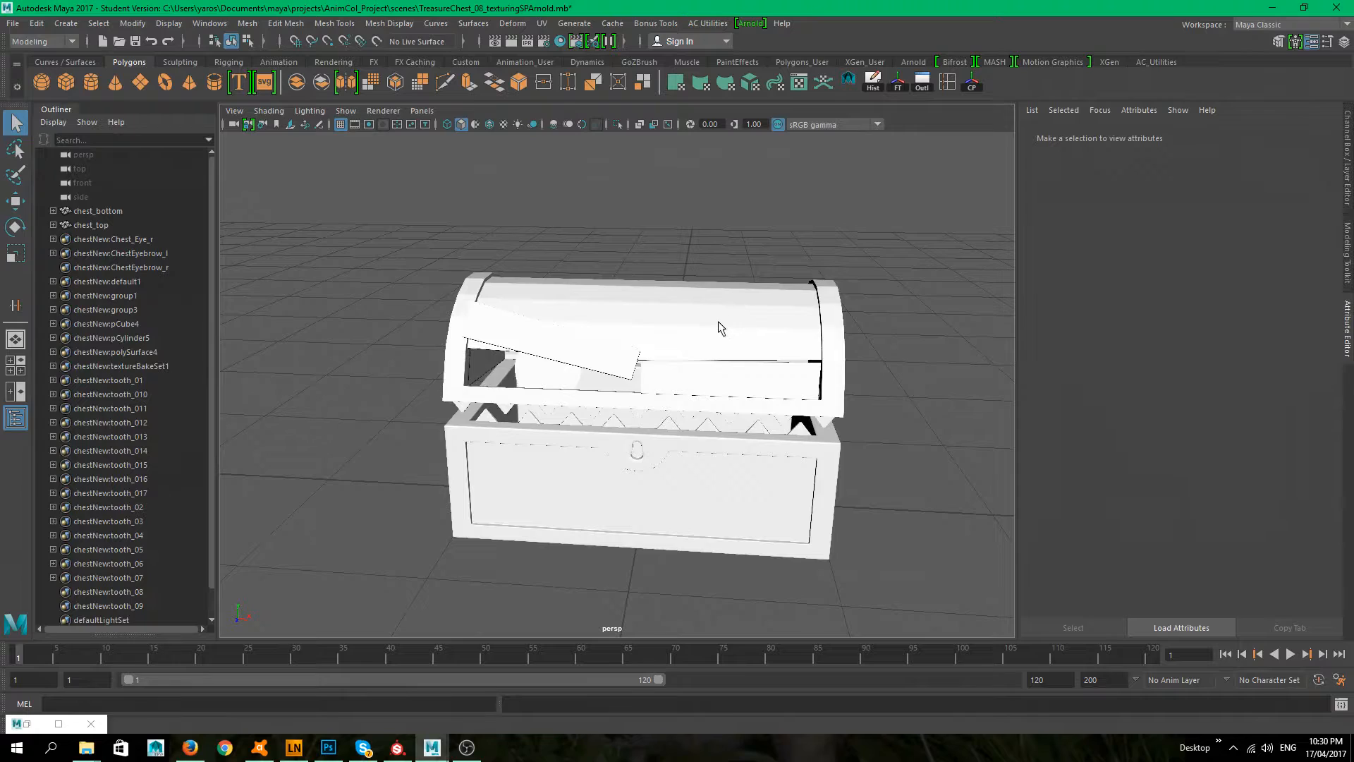
- Display textures in the perspective view and inspect the textured chest from several angles, keeping Viewport 2.0 as the renderer
key(6)
alt+drag(574, 422, 399, 404)
alt+drag(599, 439, 786, 453)
click(388, 111)
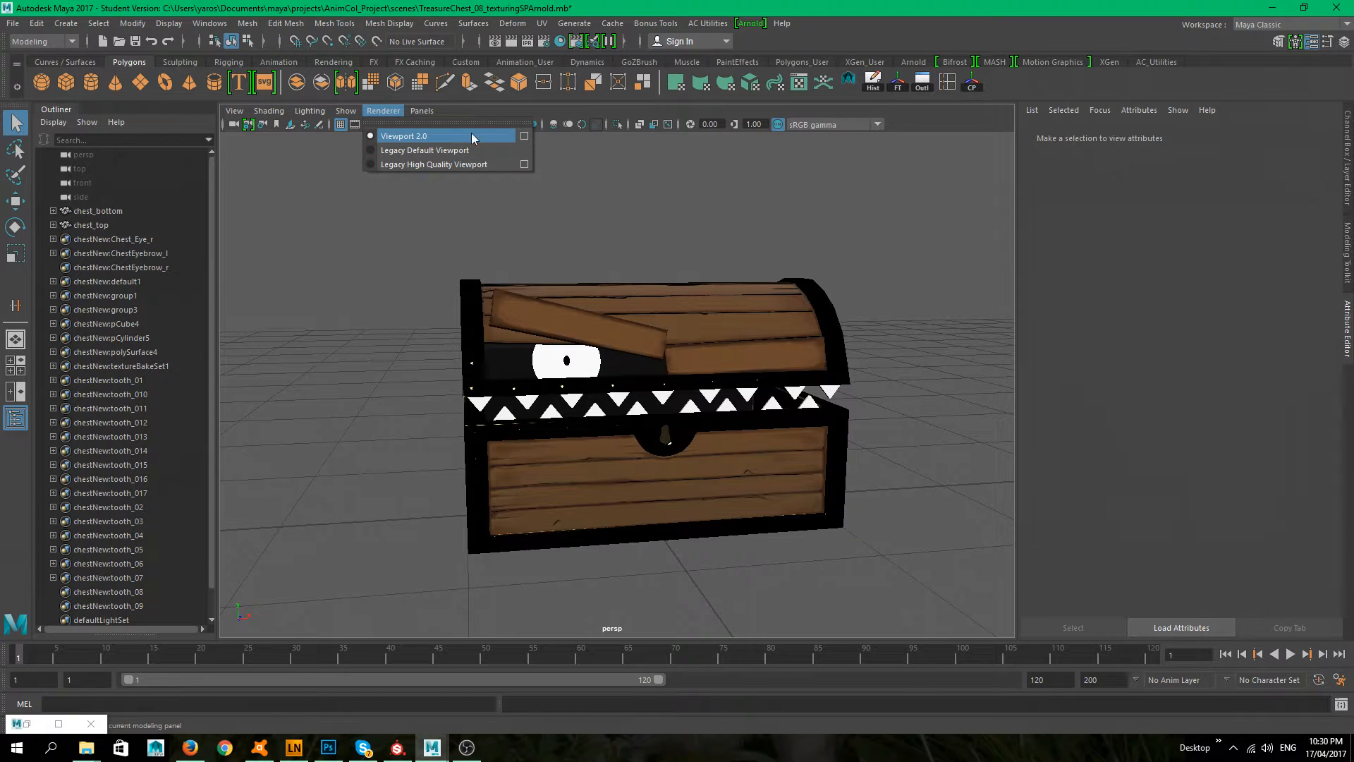
alt+drag(899, 264, 1021, 271)
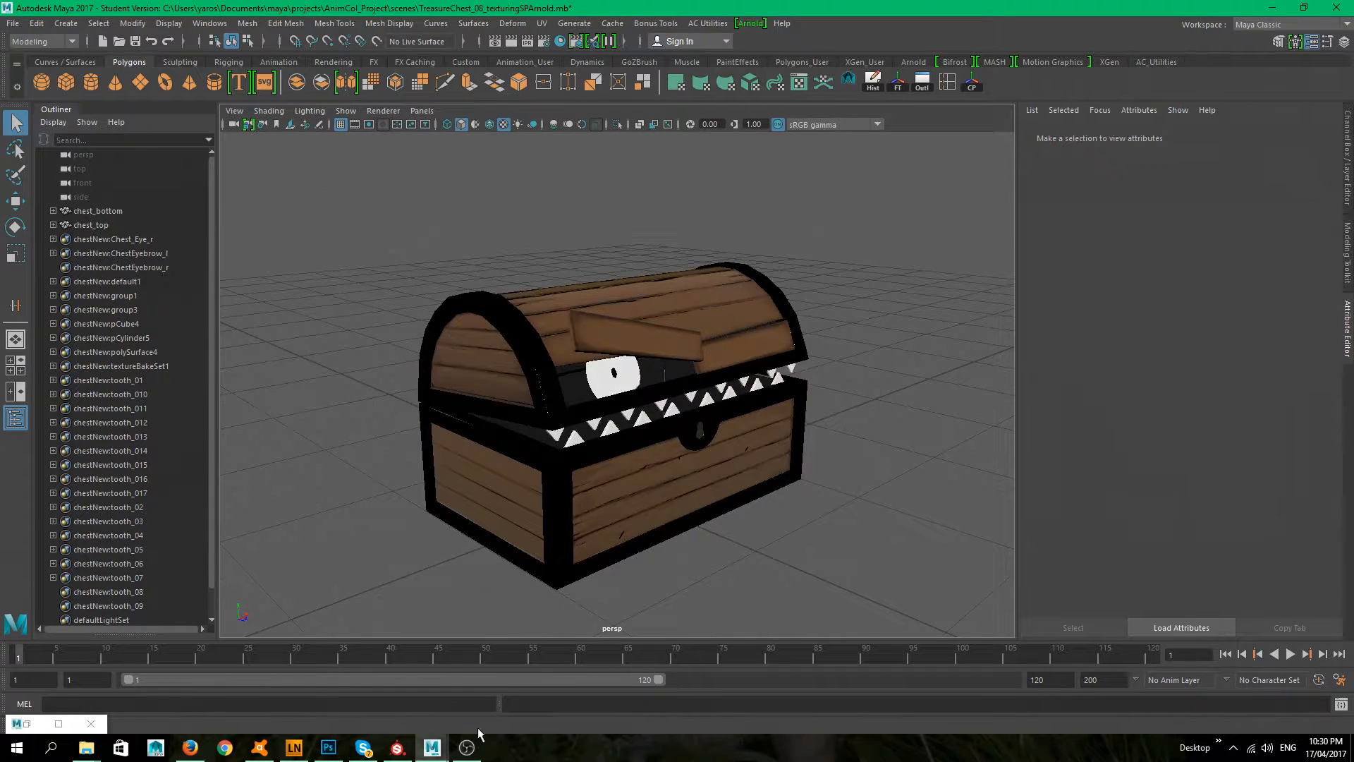
click(383, 111)
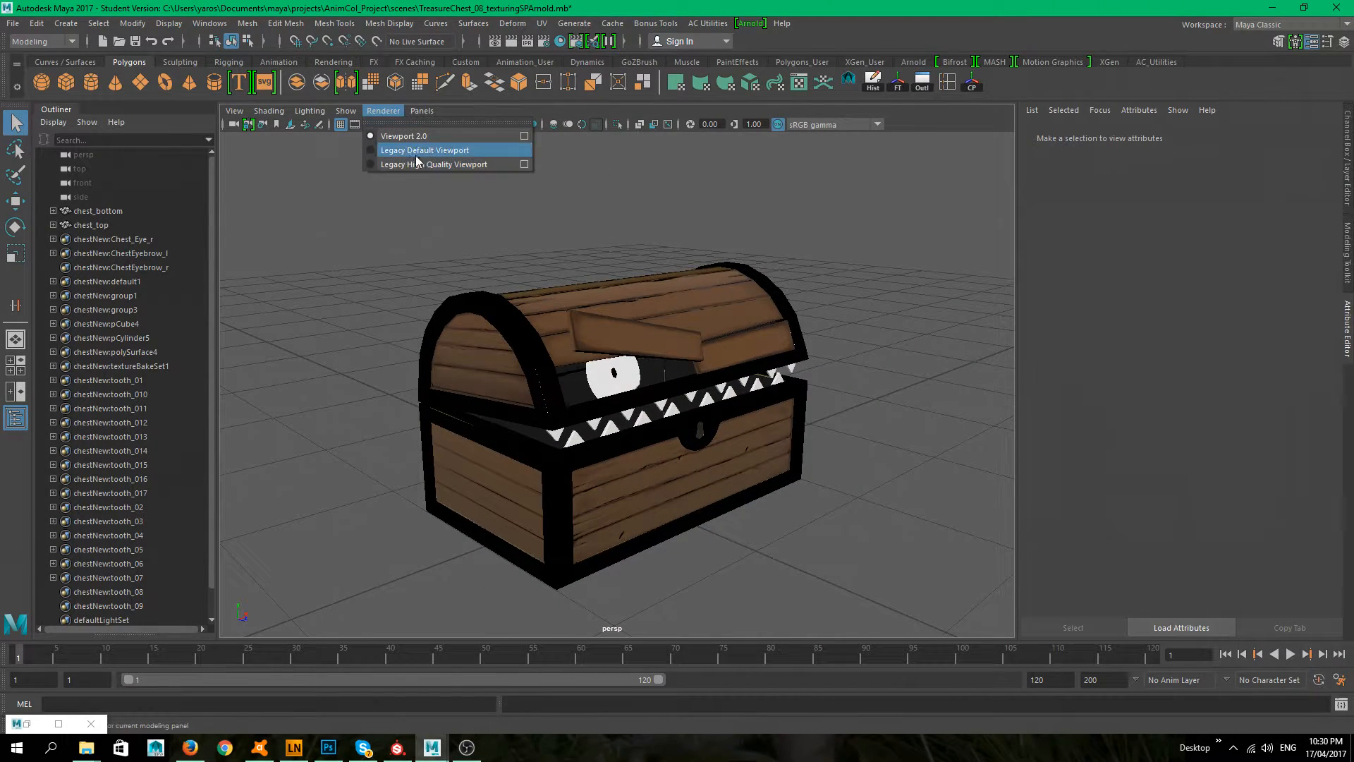
alt+drag(388, 260, 436, 619)
alt+drag(717, 340, 832, 259)
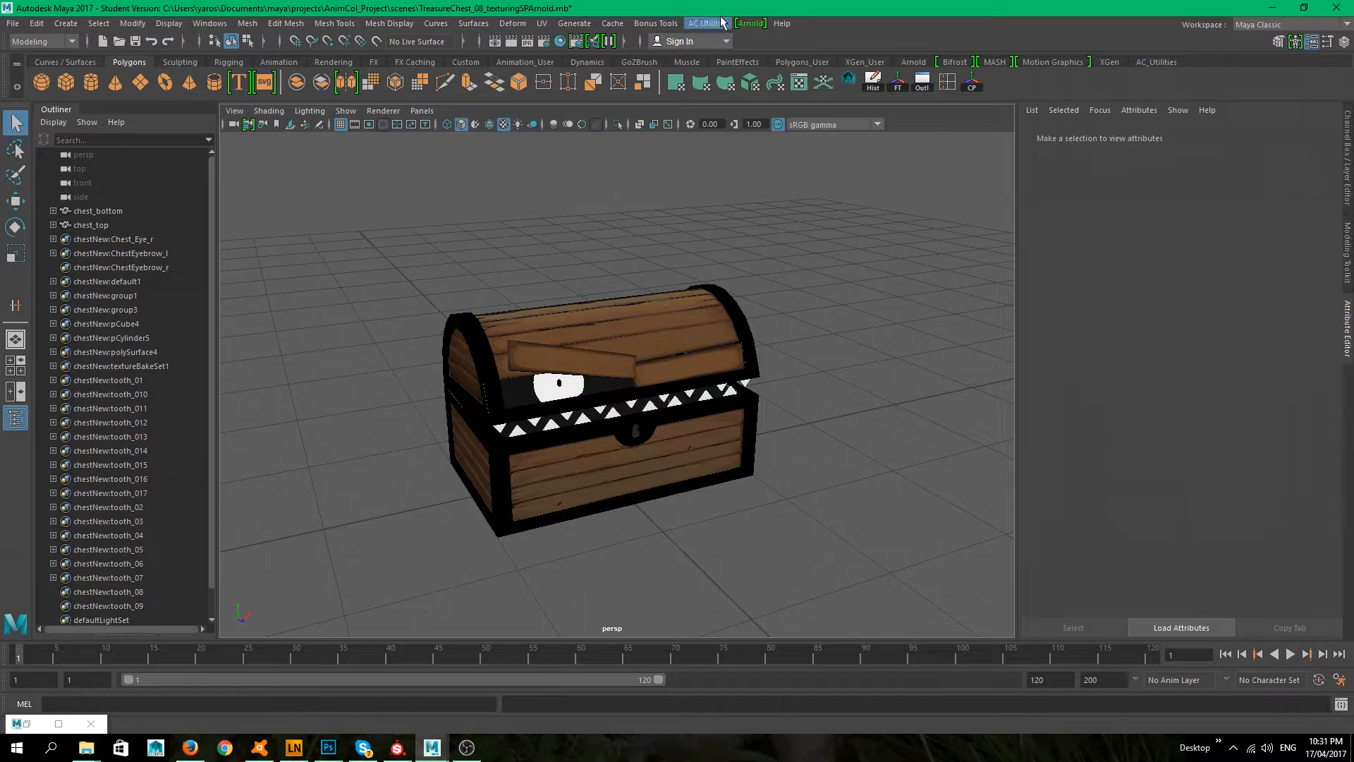
- Add an Arnold Skydome Light to the scene
click(750, 23)
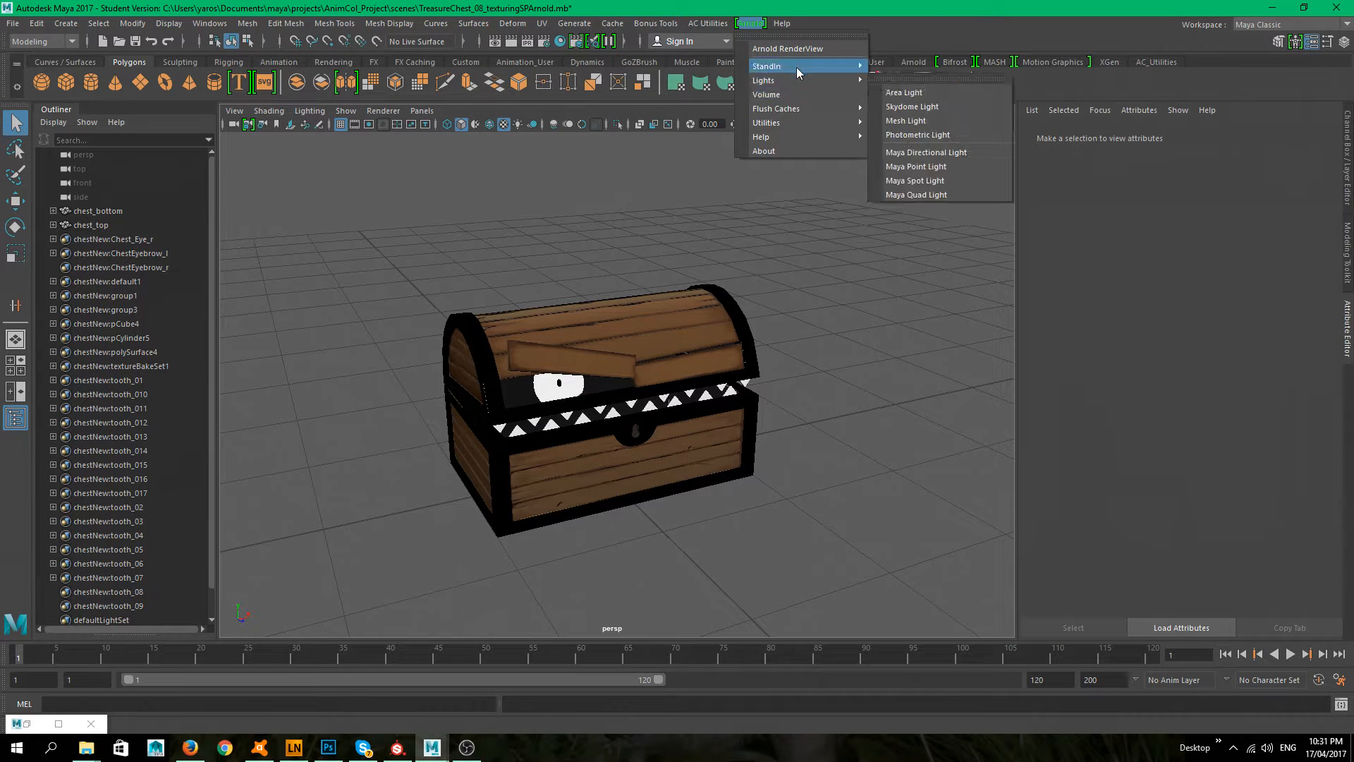
mouse_move(797, 78)
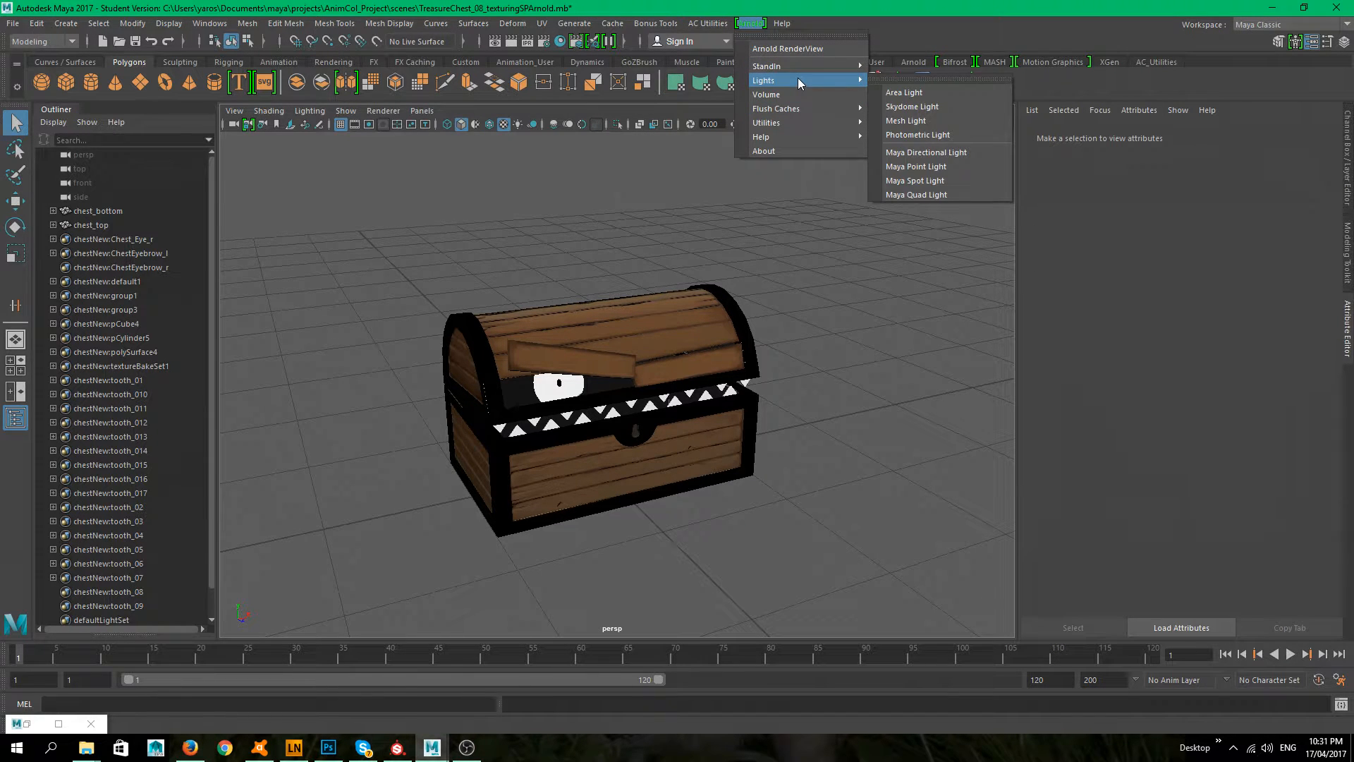
click(917, 105)
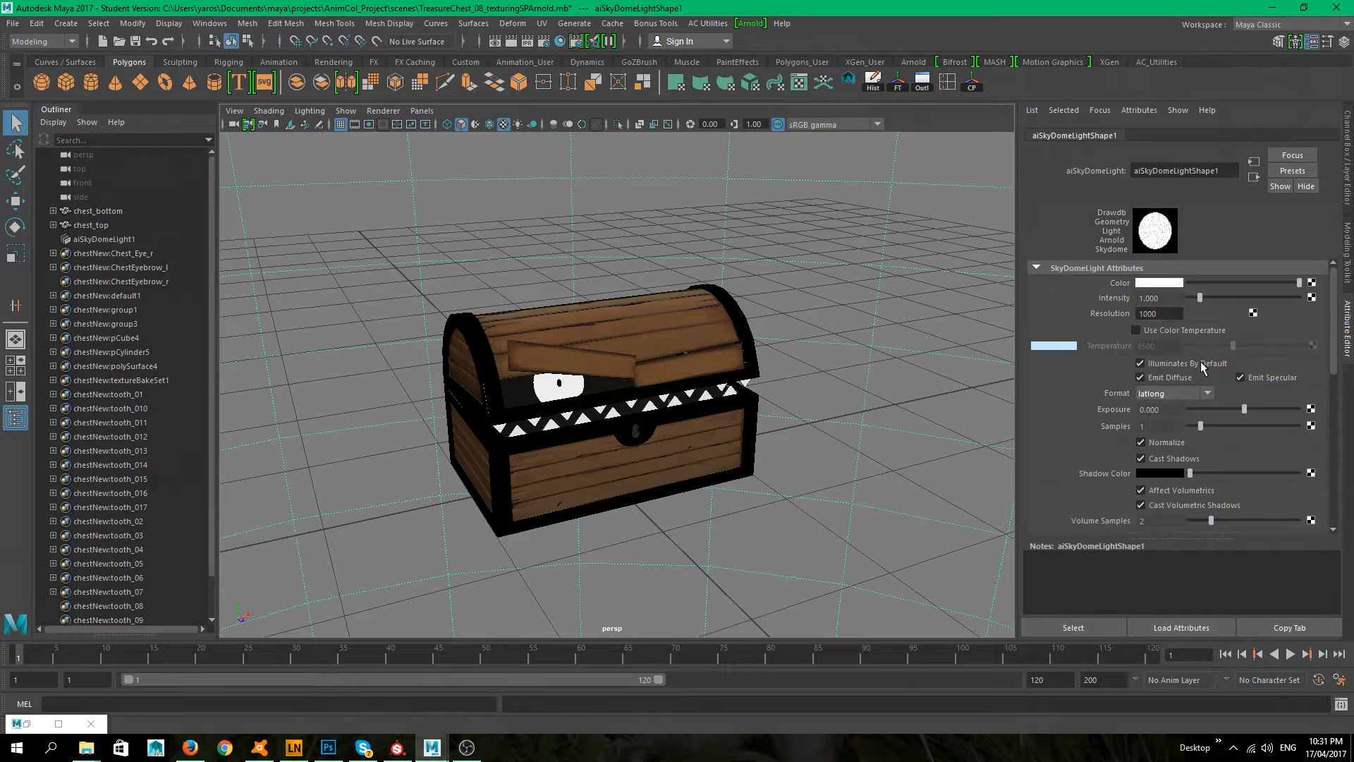
- Connect a File texture to the skydome light's color and load panorama.hdr from the Substance Painter Exterior environments folder
click(1311, 283)
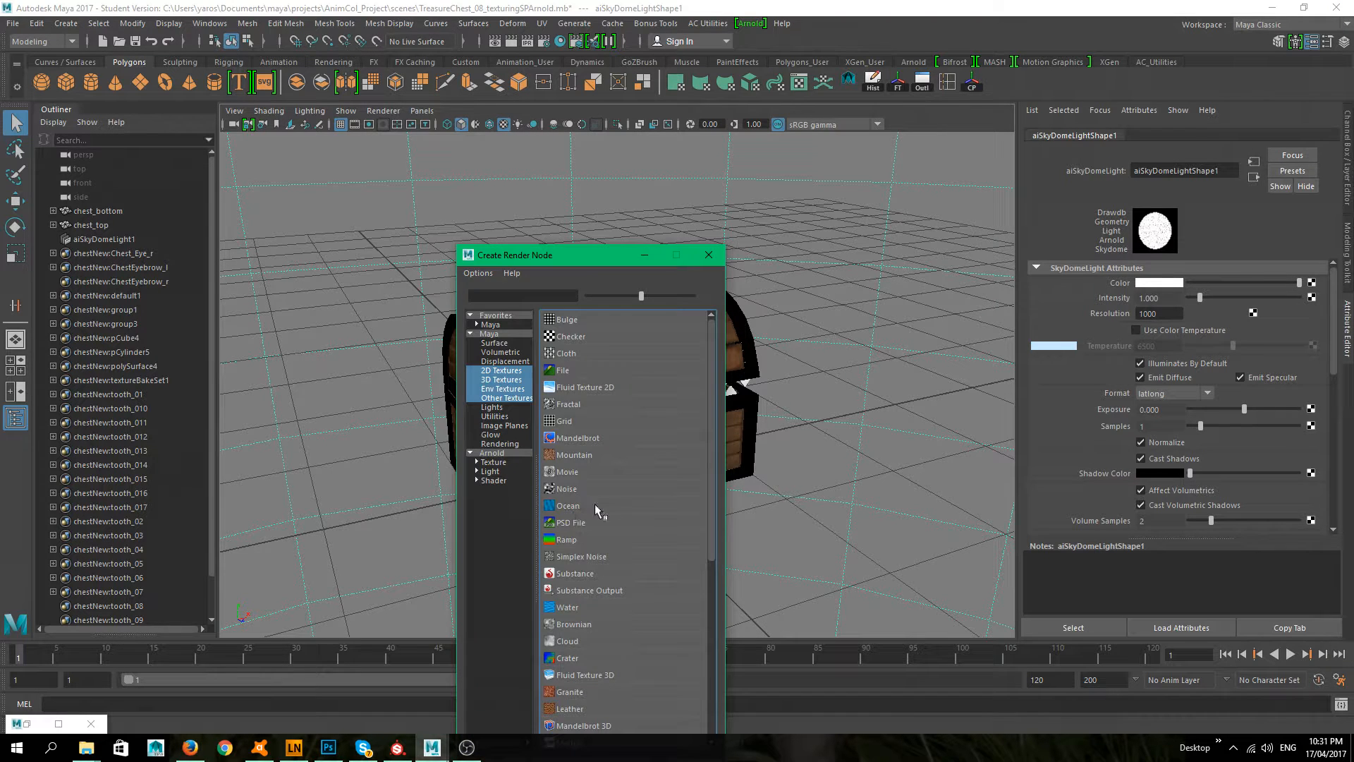
click(594, 369)
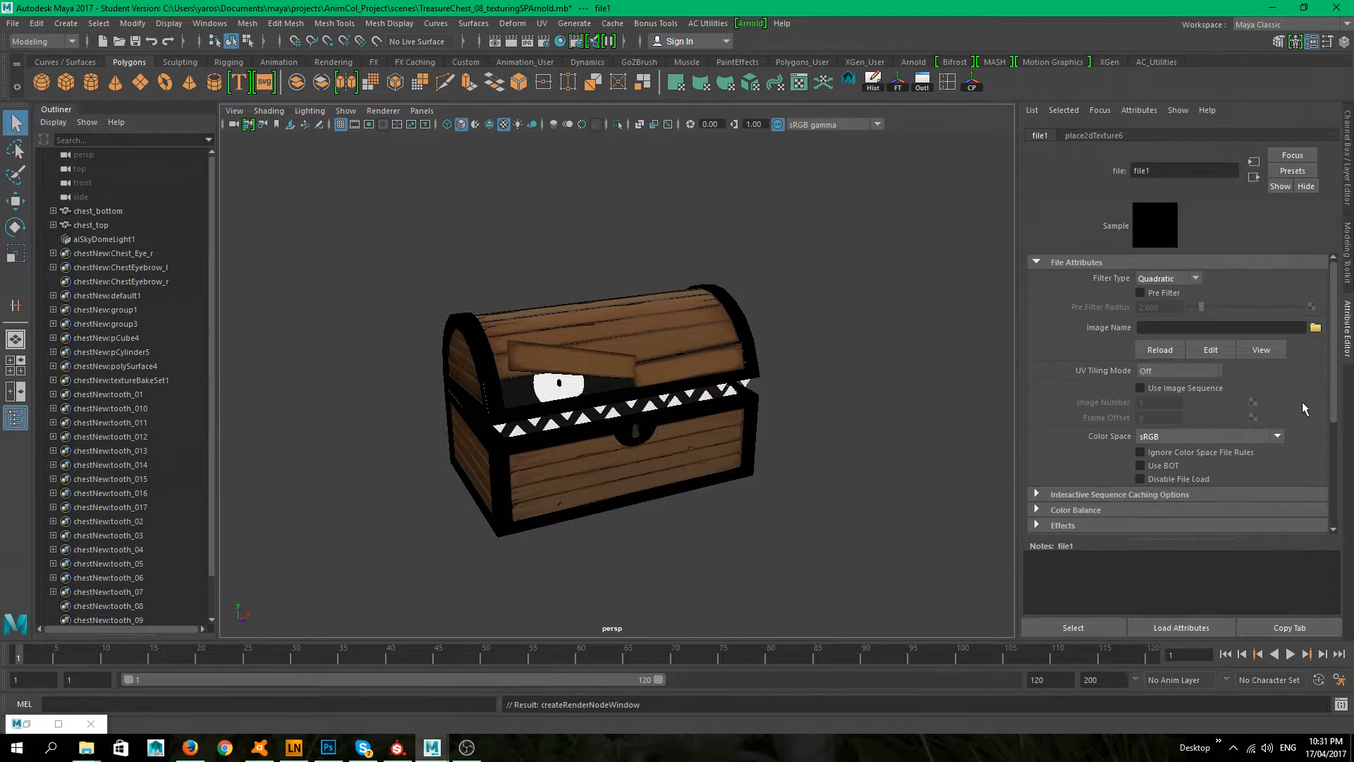
click(1316, 327)
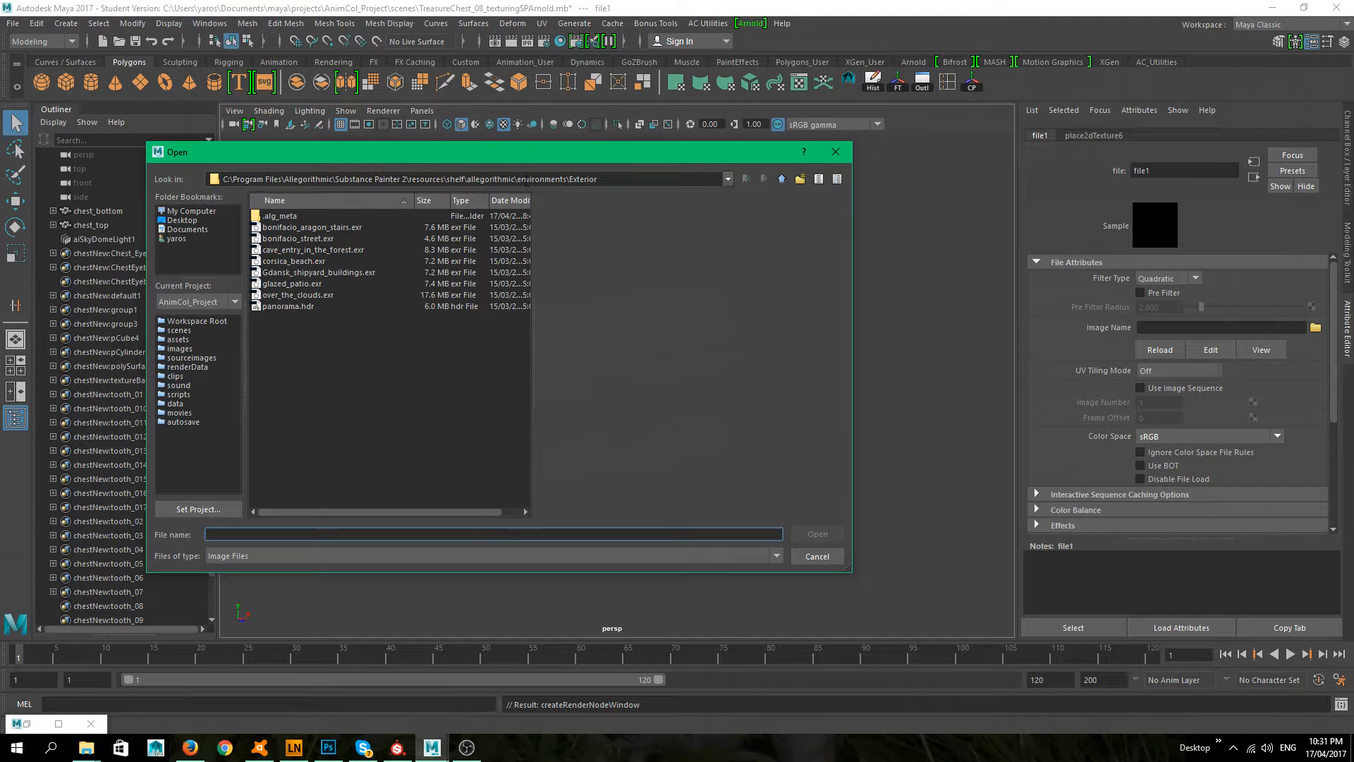
click(782, 178)
double_click(276, 216)
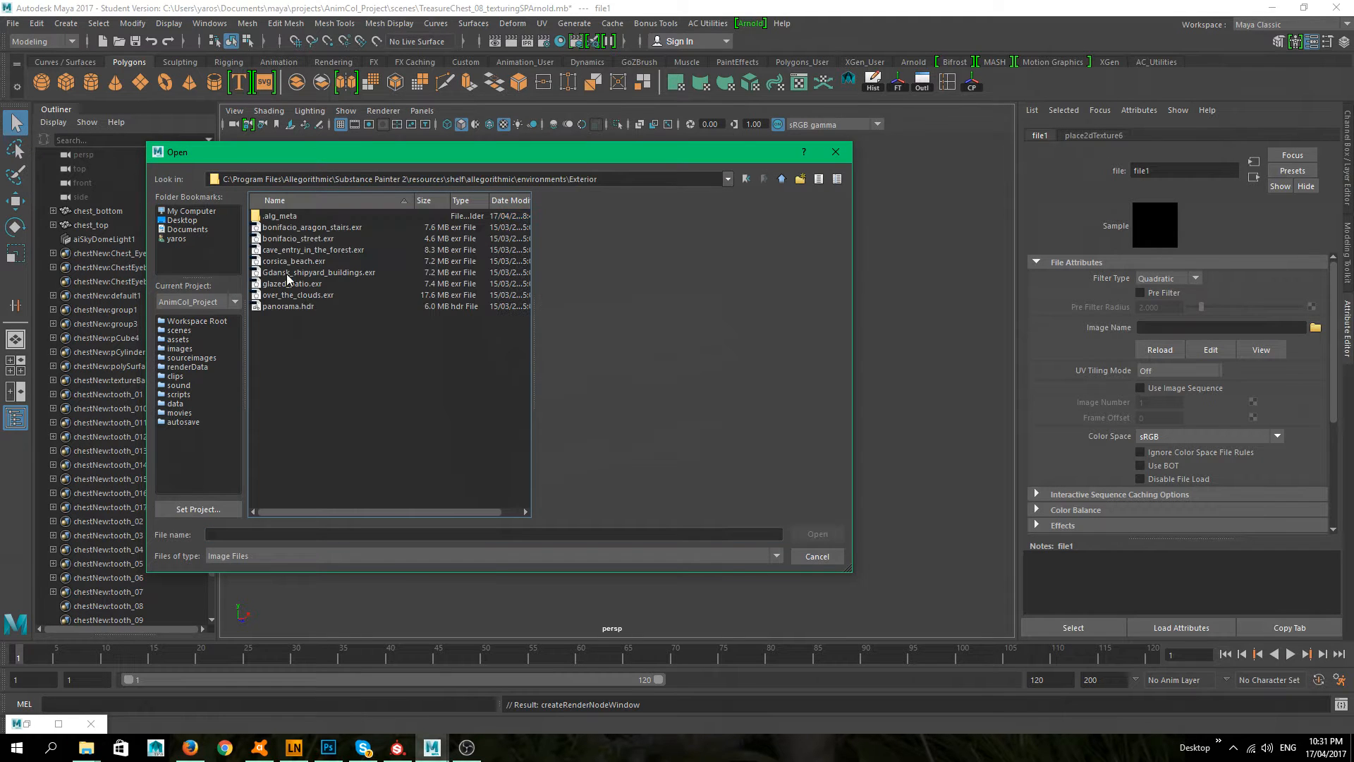
click(303, 309)
click(816, 534)
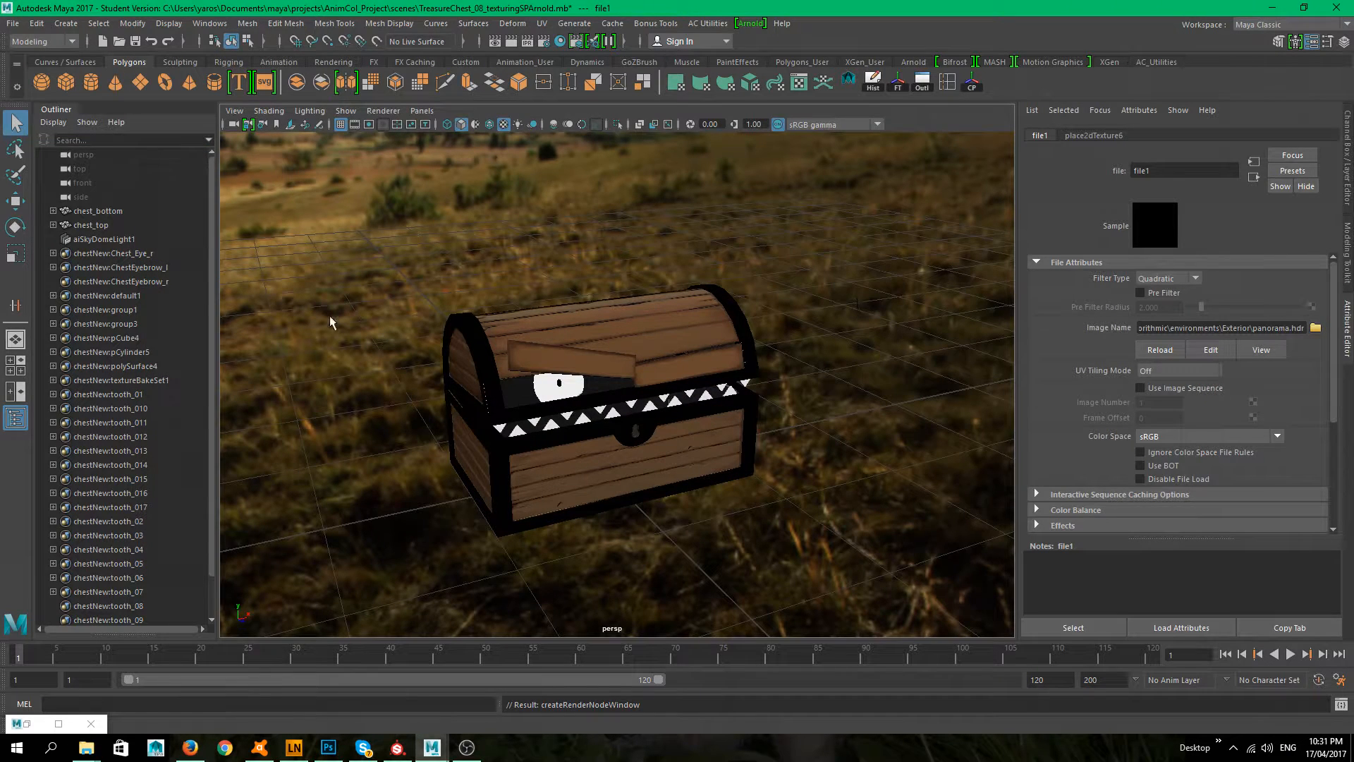
- Set aiSkyDomeLight1's resolution to 300 and both its samples and volume samples to 3
click(102, 239)
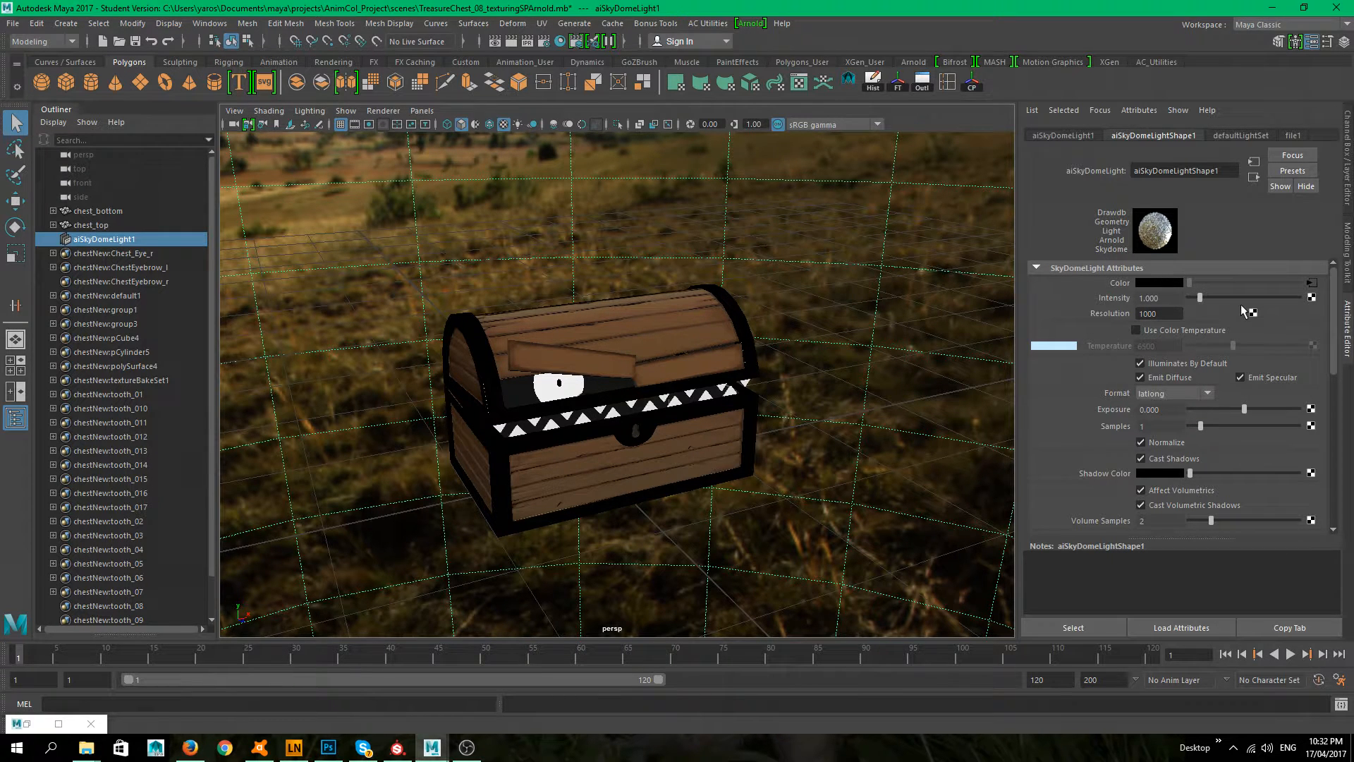
click(1133, 314)
text(300)
scroll(1161, 438, down, 3)
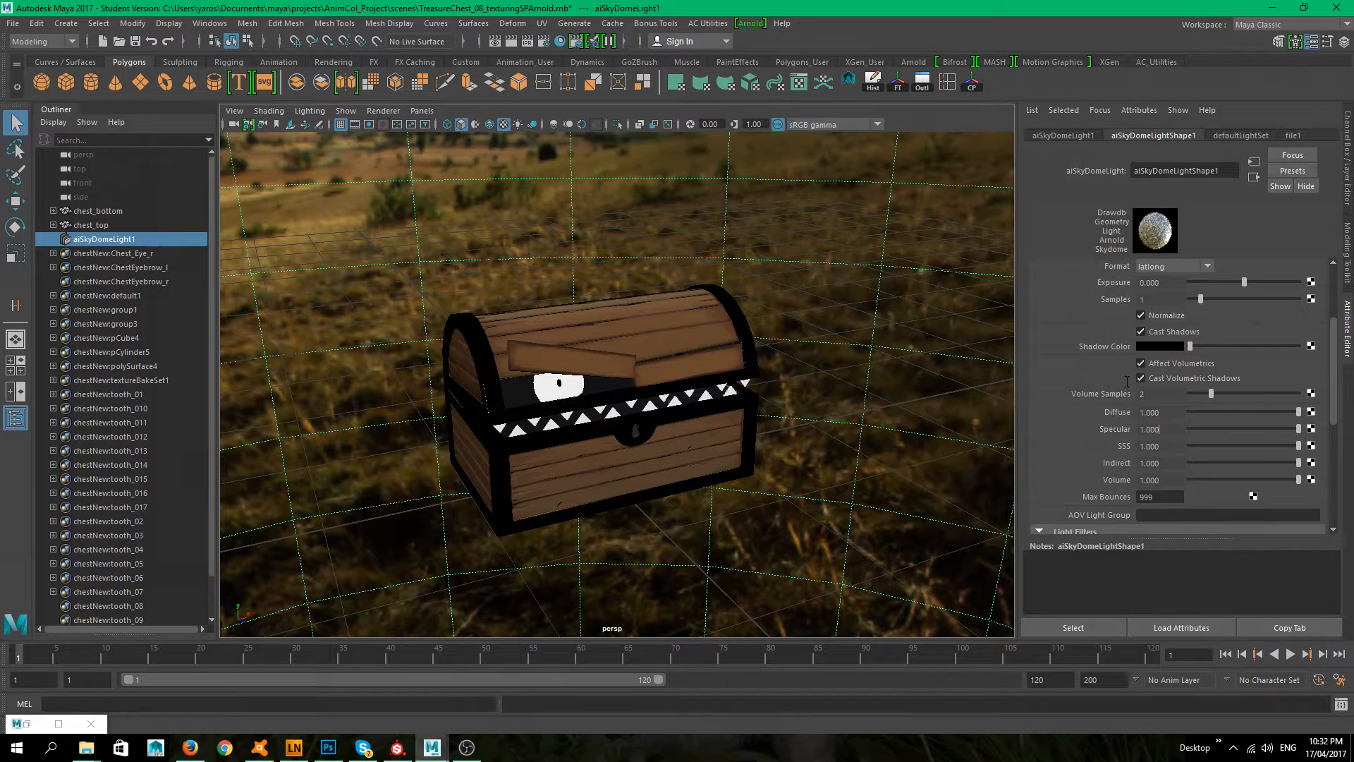
double_click(1155, 393)
text(3)
click(1153, 299)
click(1168, 283)
- Show the resolution gate and frame the chest's front inside it, with the panorama's hills behind
alt+drag(829, 325, 830, 313)
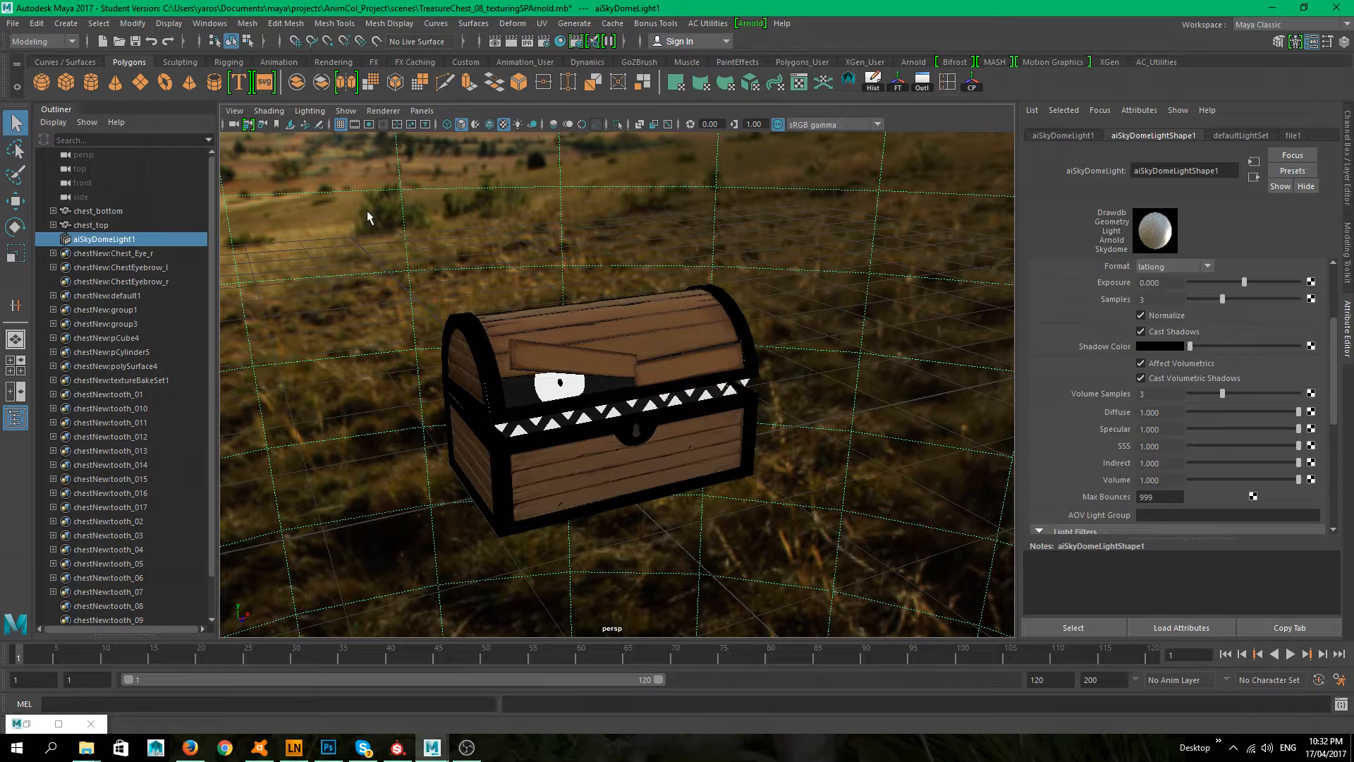
click(369, 125)
alt+right_drag(684, 251, 708, 268)
alt+middle_drag(708, 268, 739, 250)
alt+right_drag(739, 250, 772, 261)
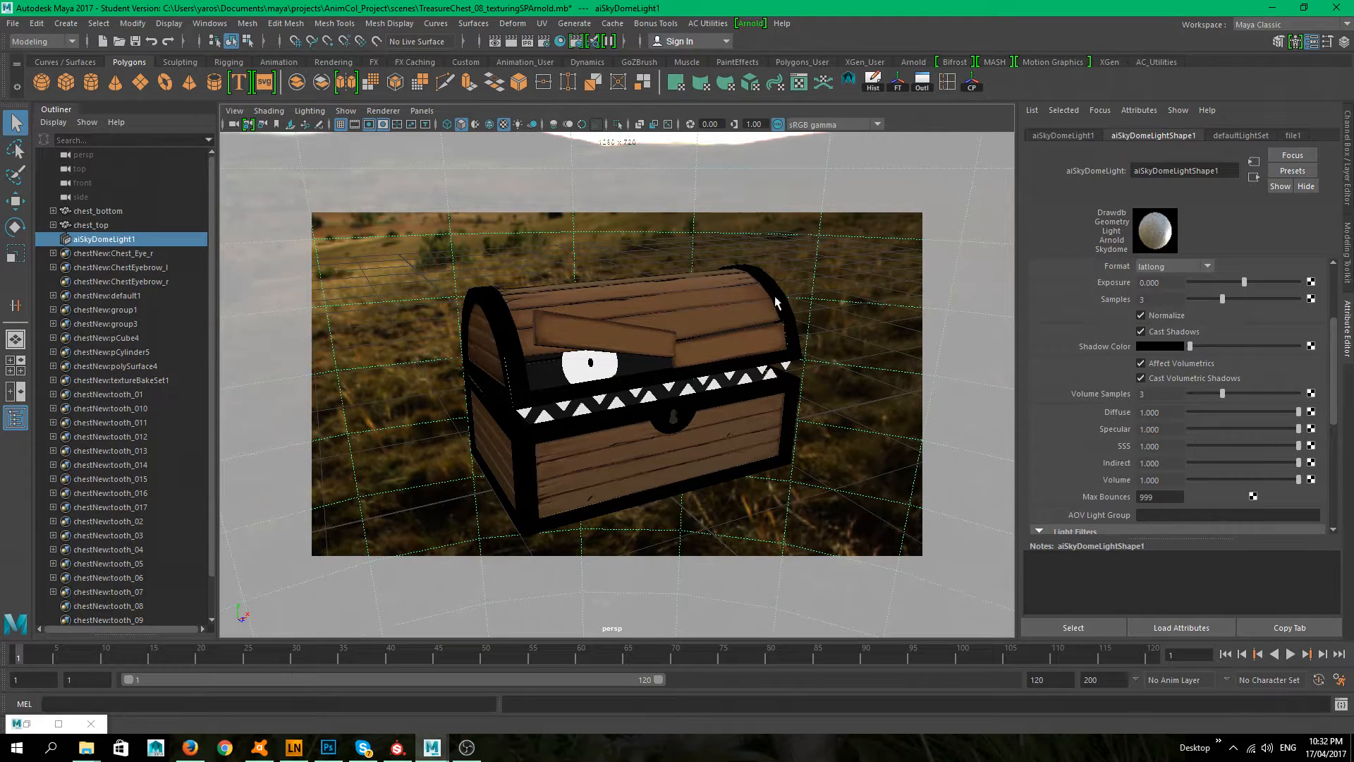
mouse_move(861, 296)
alt+mouse_down()
mouse_move(850, 290)
mouse_move(858, 296)
alt+mouse_up()
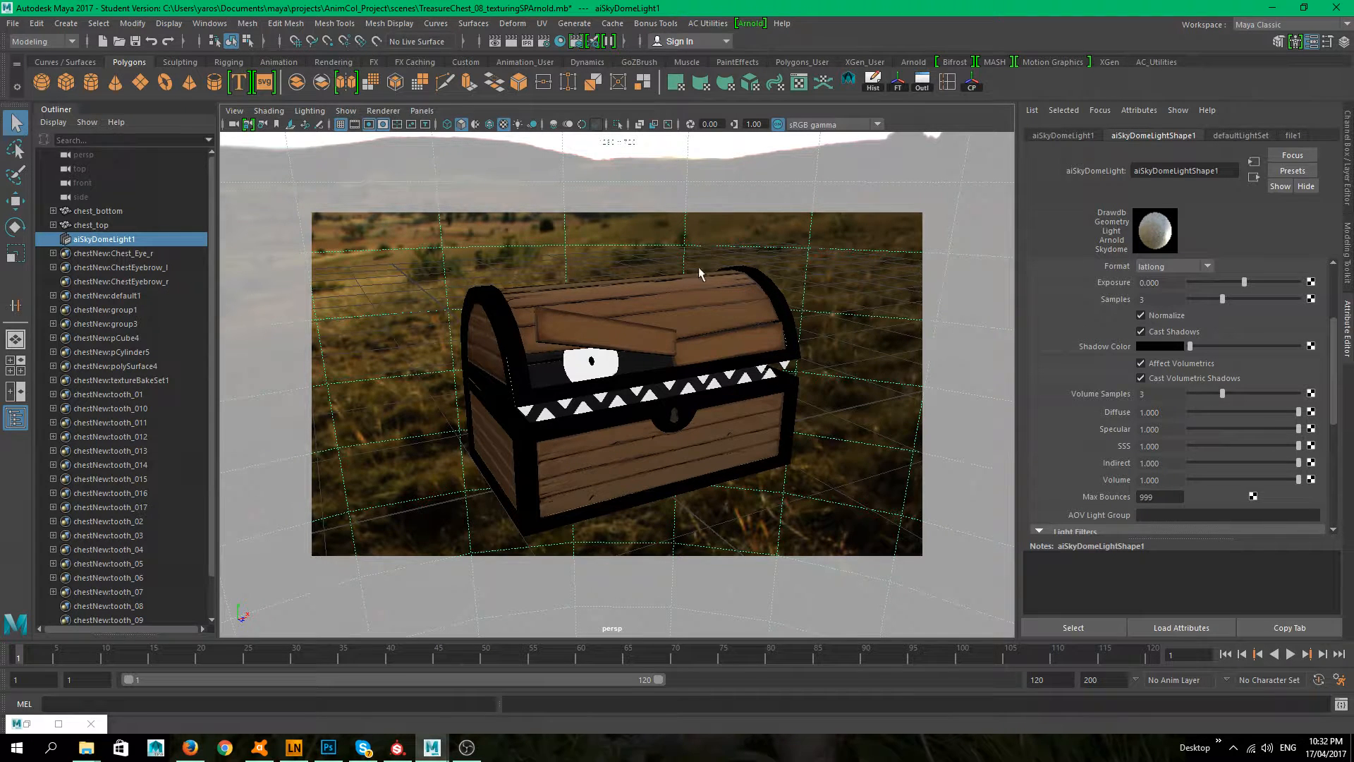
mouse_move(821, 313)
alt+mouse_down()
mouse_move(822, 294)
mouse_move(832, 351)
mouse_move(781, 311)
mouse_move(820, 291)
alt+mouse_up()
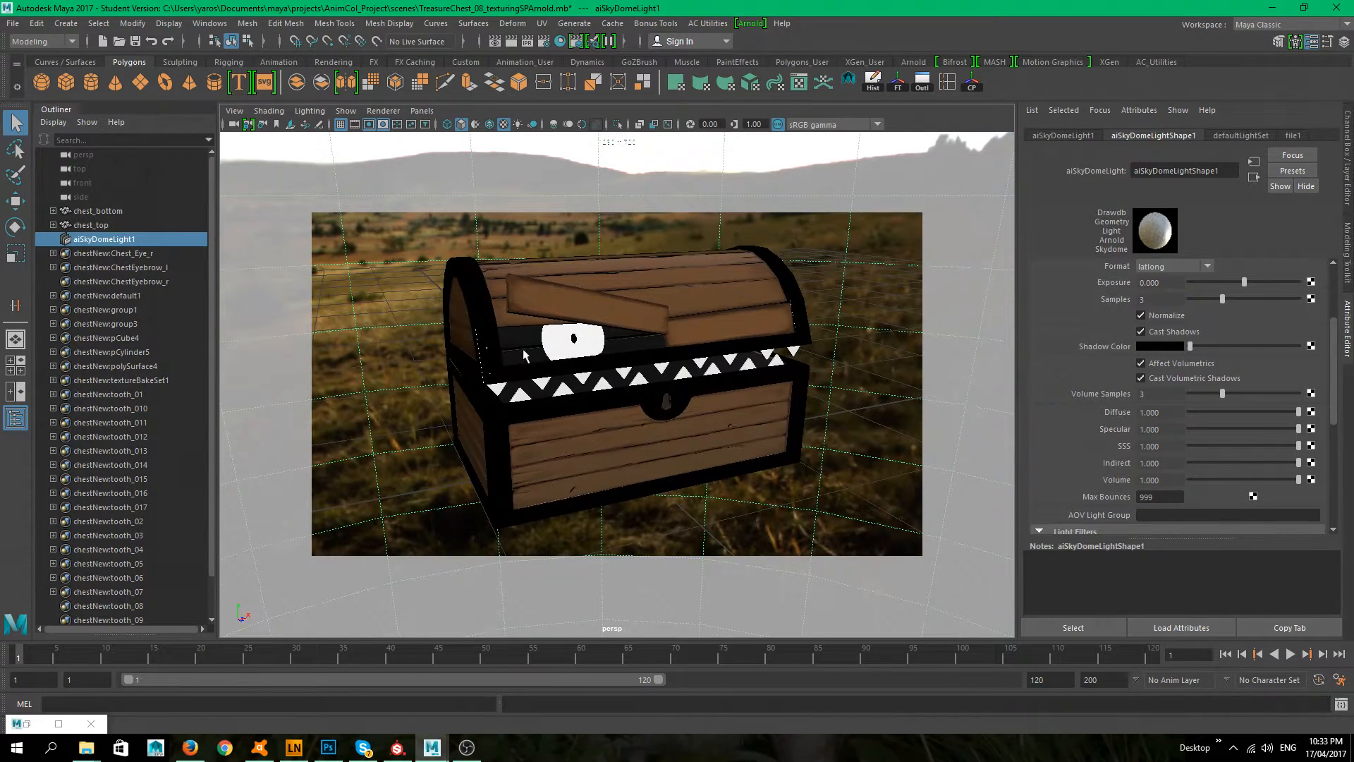
alt+drag(834, 351, 1096, 348)
alt+drag(570, 343, 405, 378)
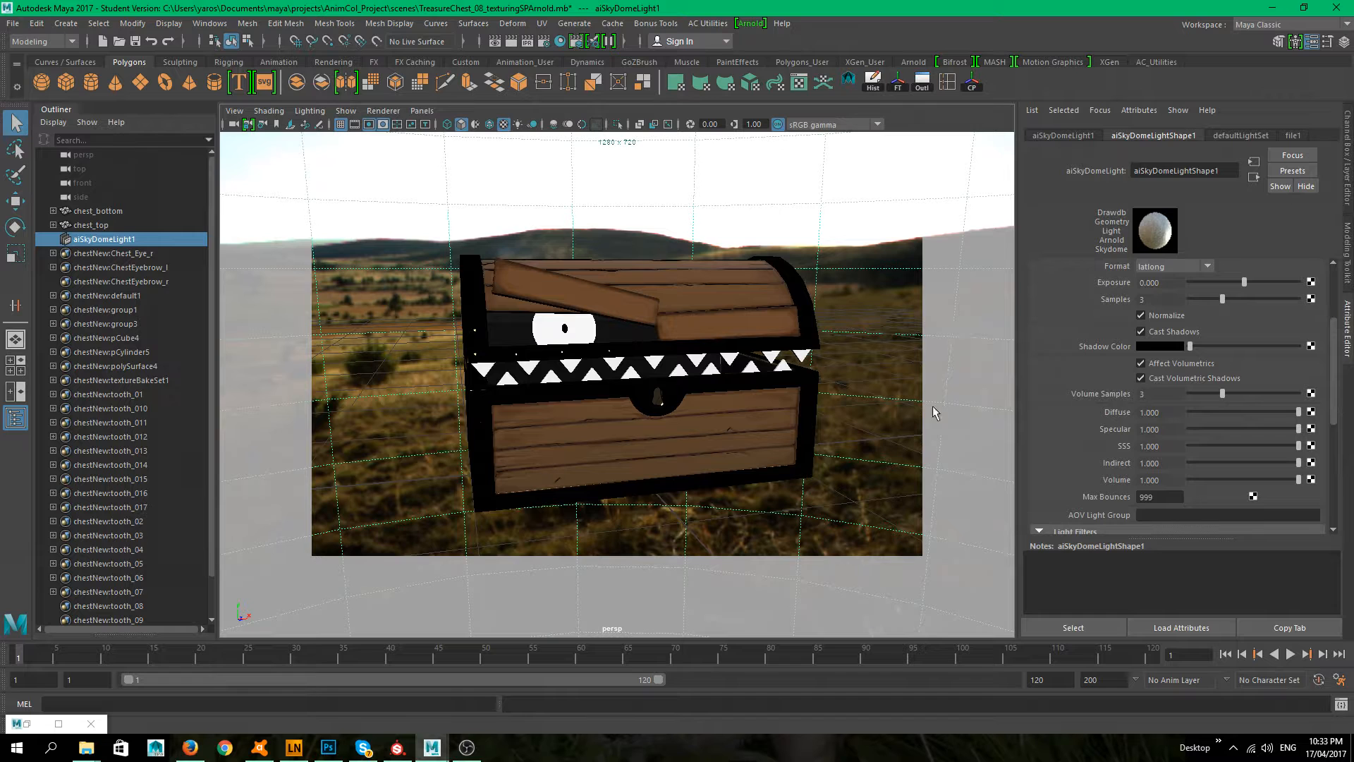
scroll(929, 406, up, 4)
scroll(929, 406, down, 2)
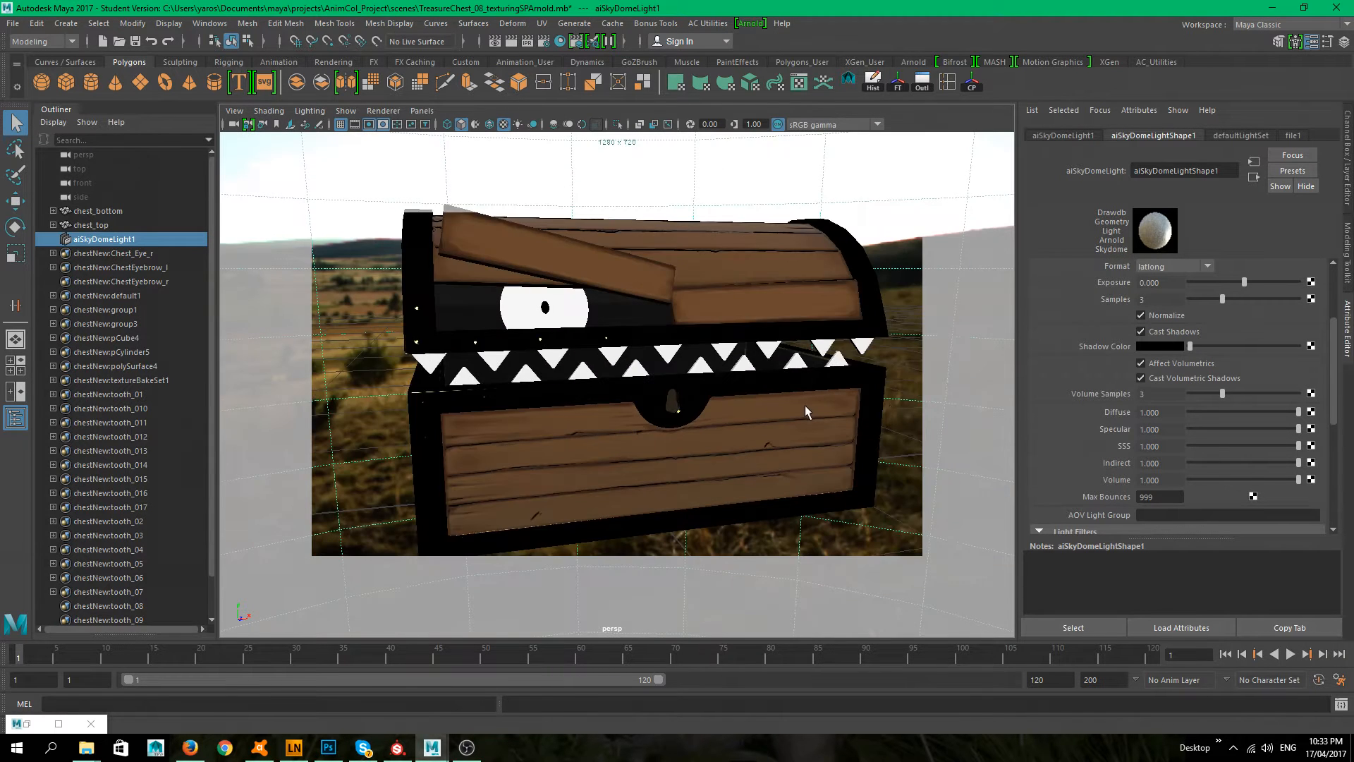
scroll(805, 404, down, 2)
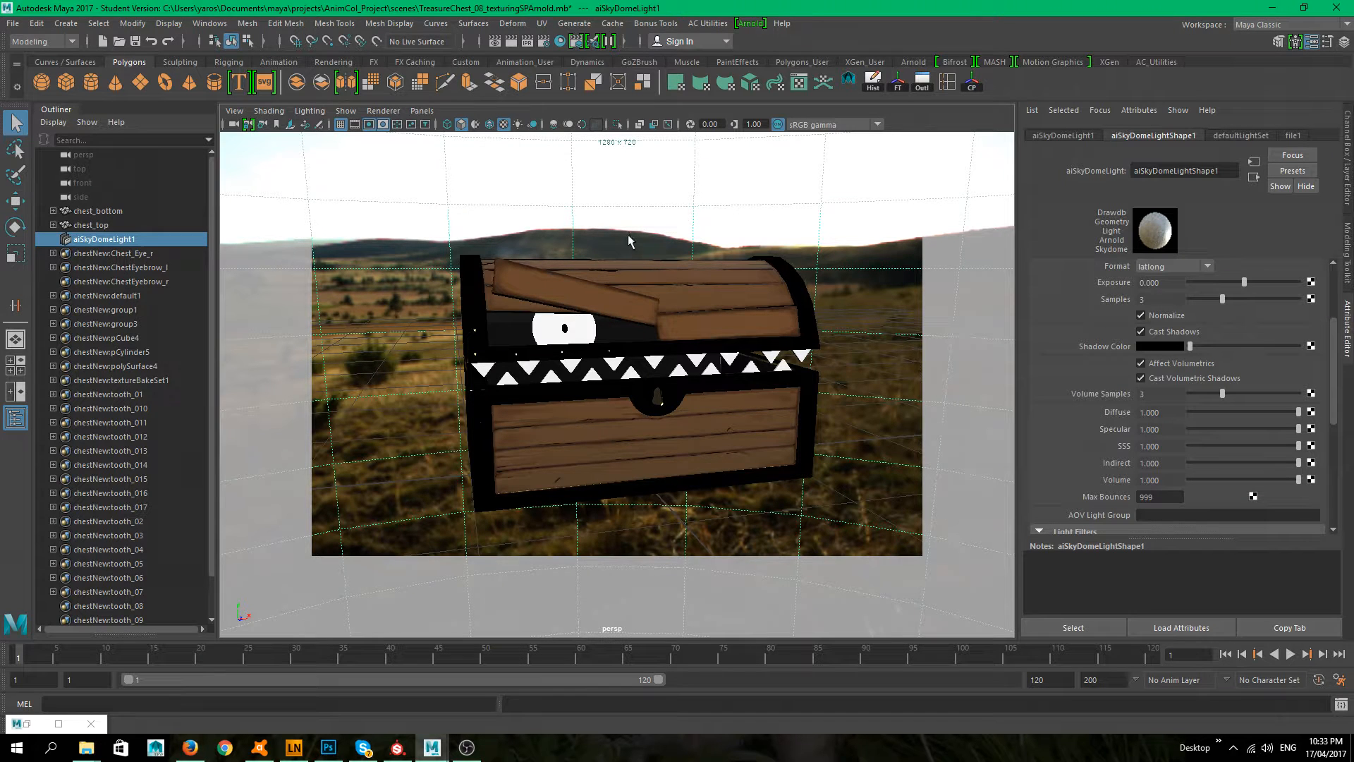
- Fine-tune the framing of the chest and create a camera from the current view
click(422, 110)
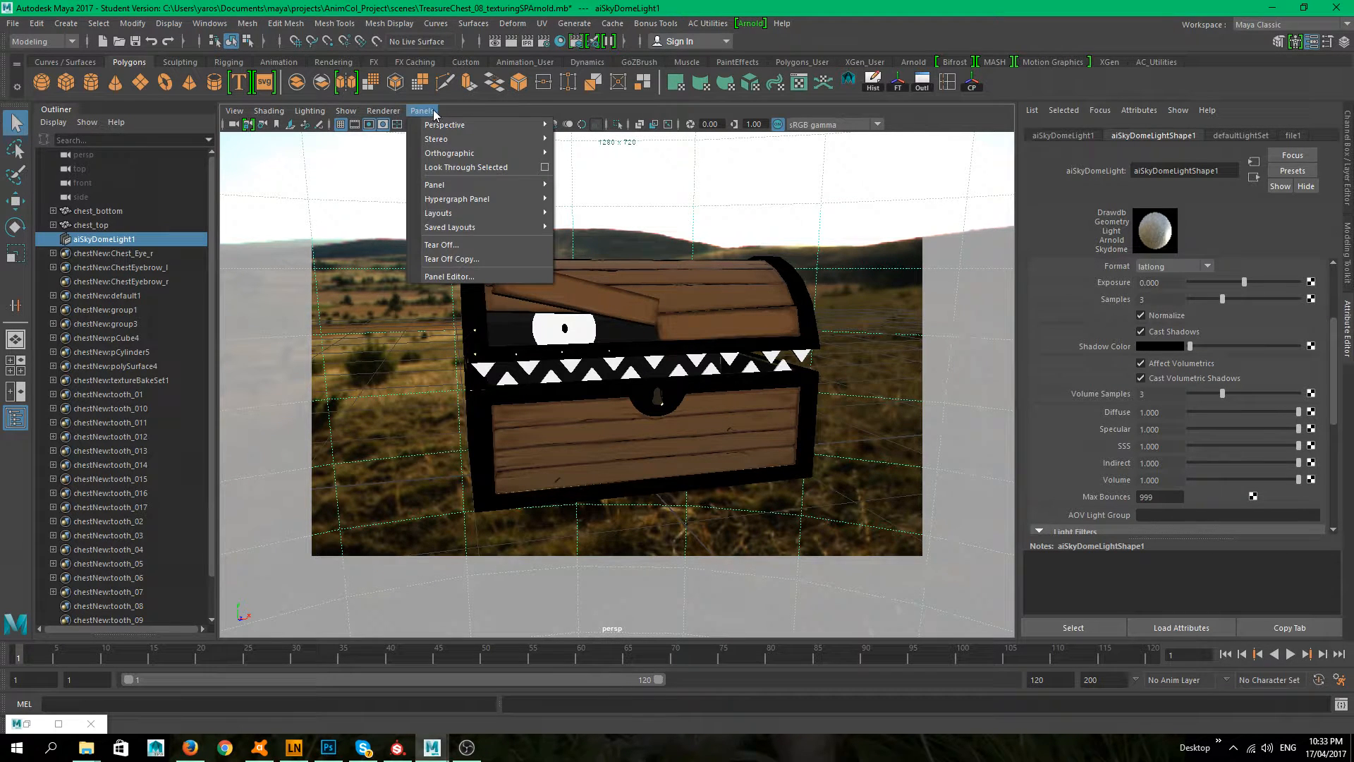
mouse_move(400, 113)
mouse_move(248, 115)
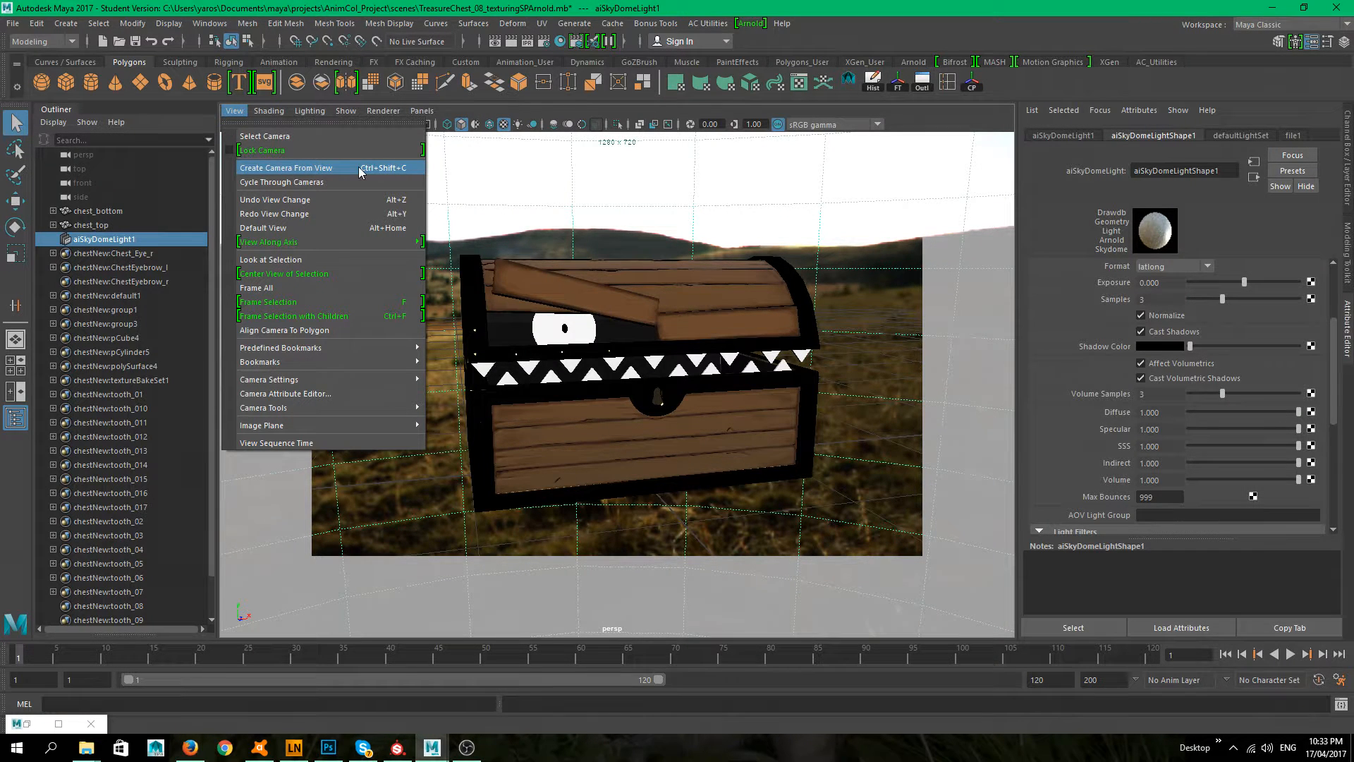
alt+drag(833, 273, 835, 277)
alt+middle_drag(838, 272, 833, 274)
alt+right_drag(832, 273, 854, 270)
alt+drag(853, 270, 861, 266)
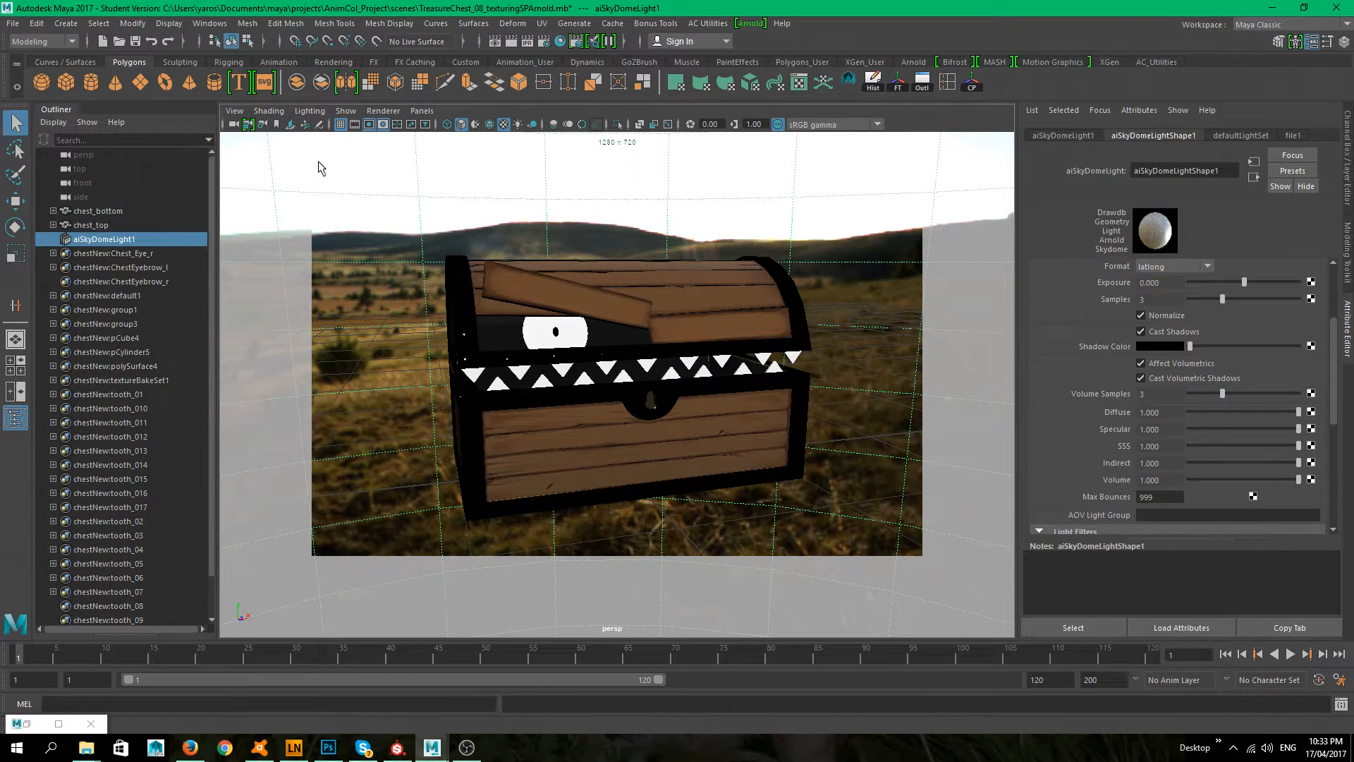
click(234, 111)
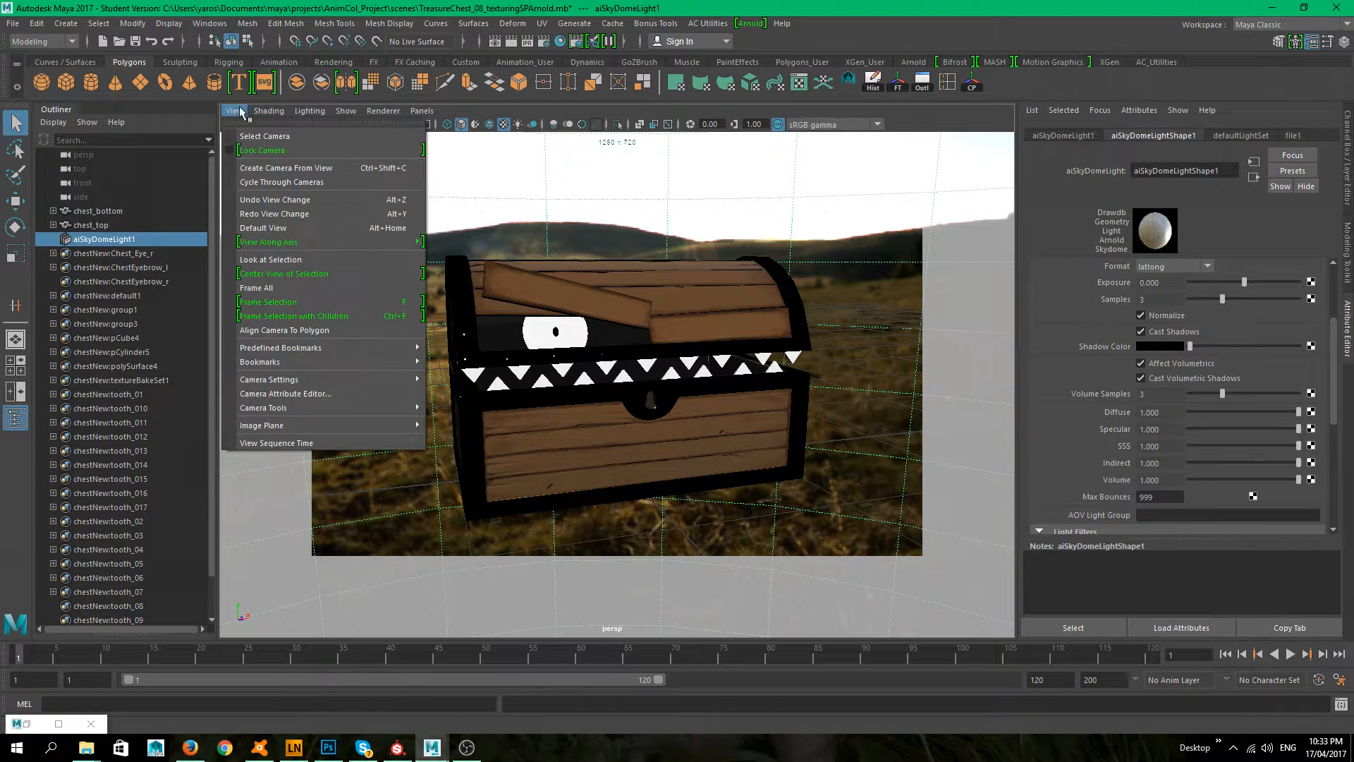
click(287, 169)
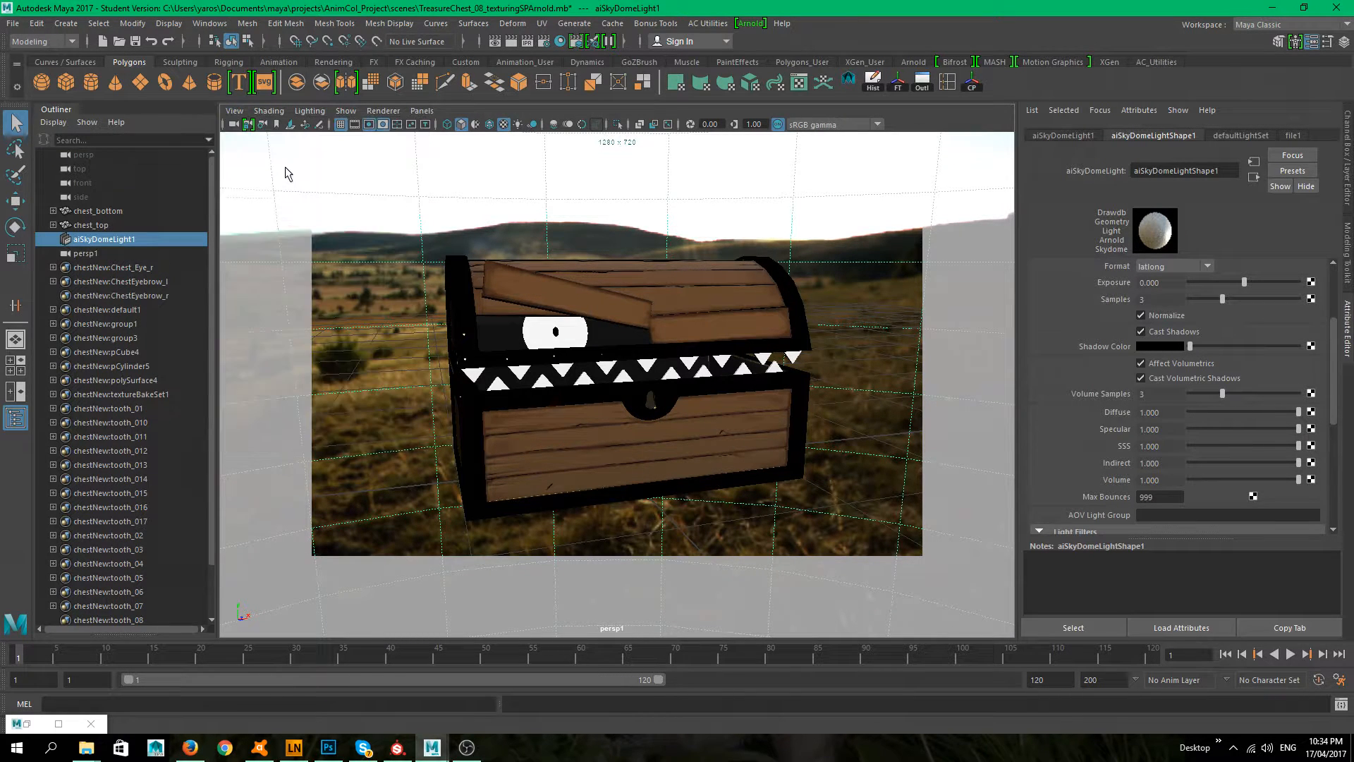
- Select the new persp1 camera and rename it render_Cam
click(92, 253)
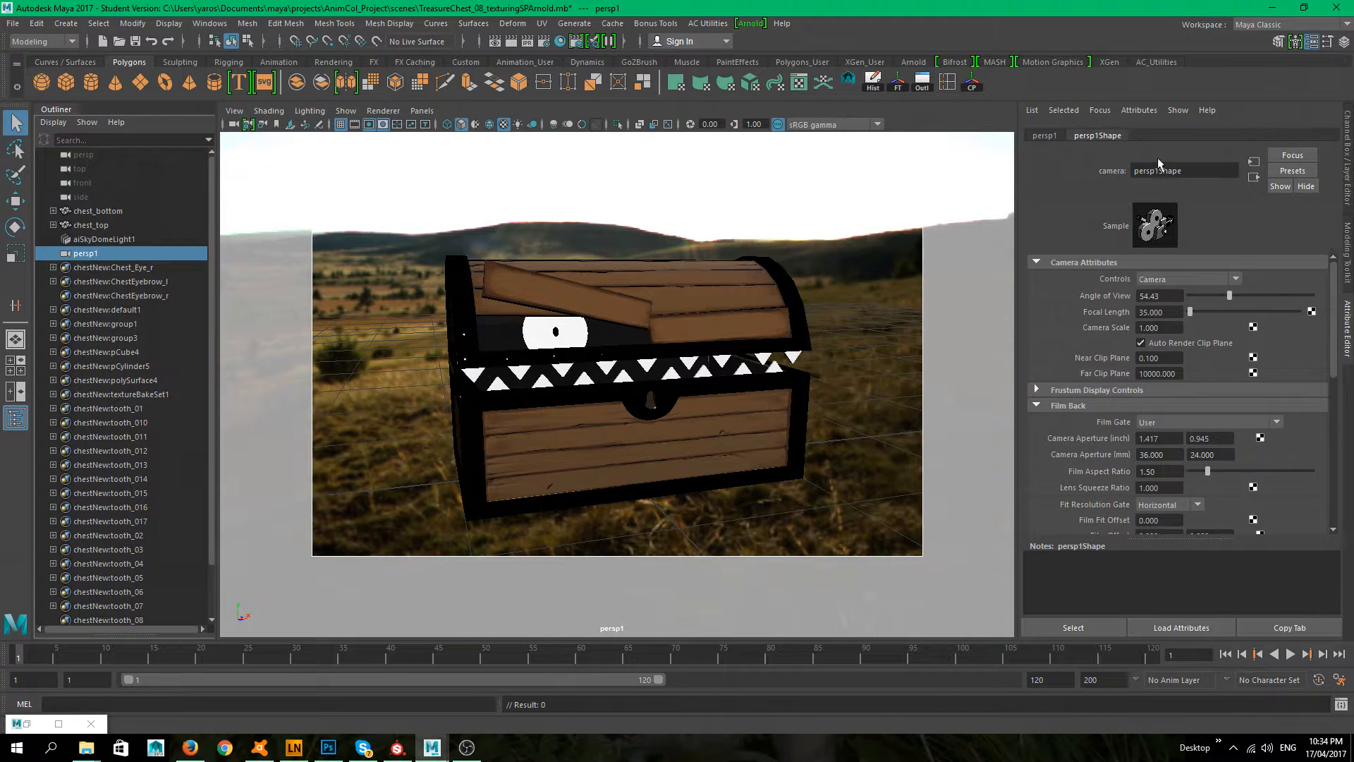
click(1347, 192)
click(1347, 303)
click(1044, 137)
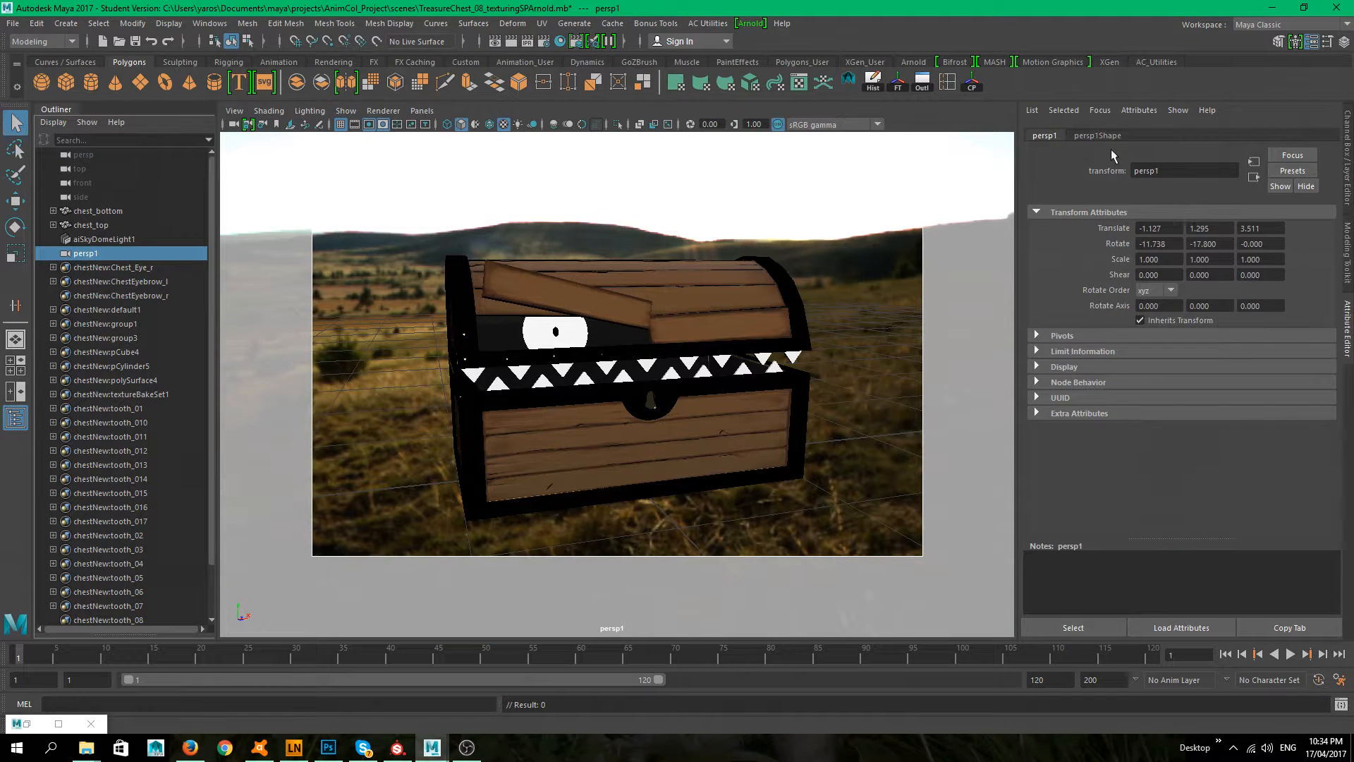
click(1099, 136)
click(1347, 192)
click(1079, 125)
text(rende)
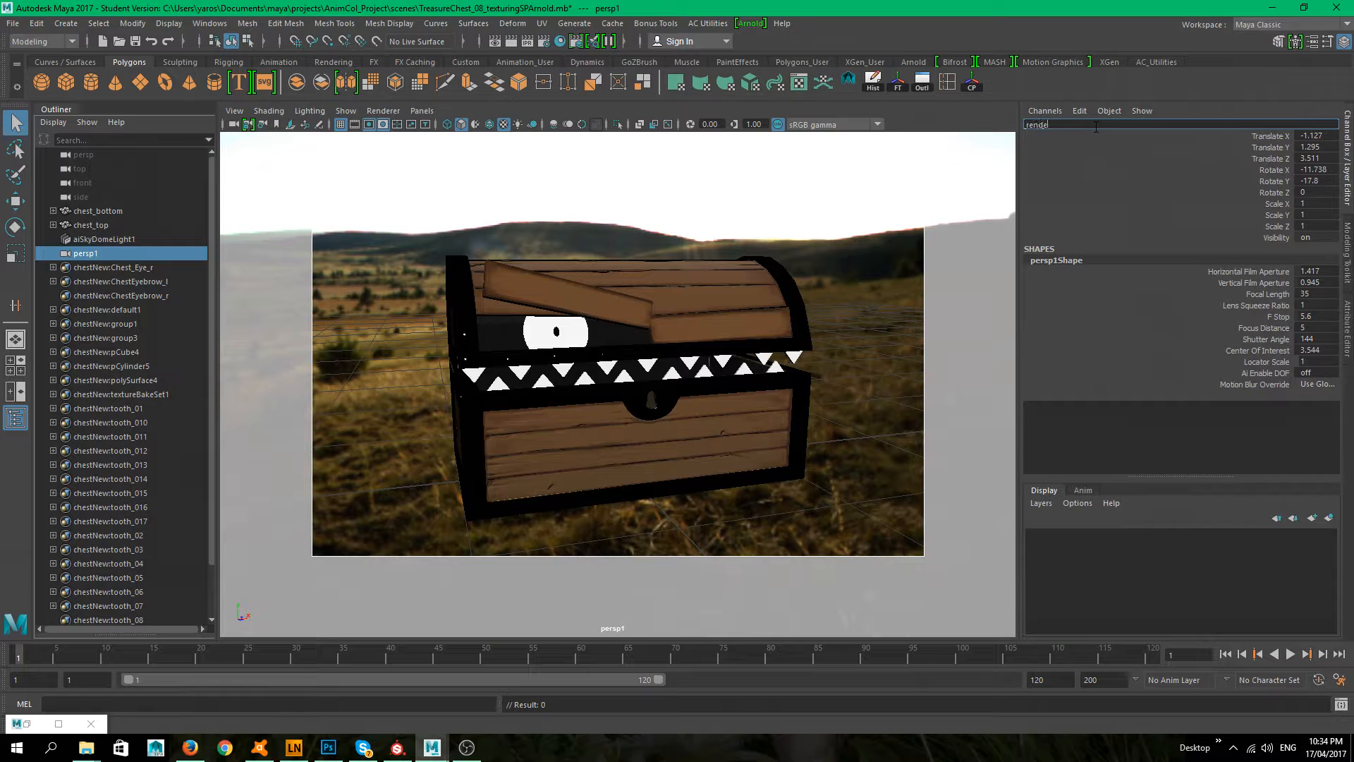
text(r_Cam)
key(Return)
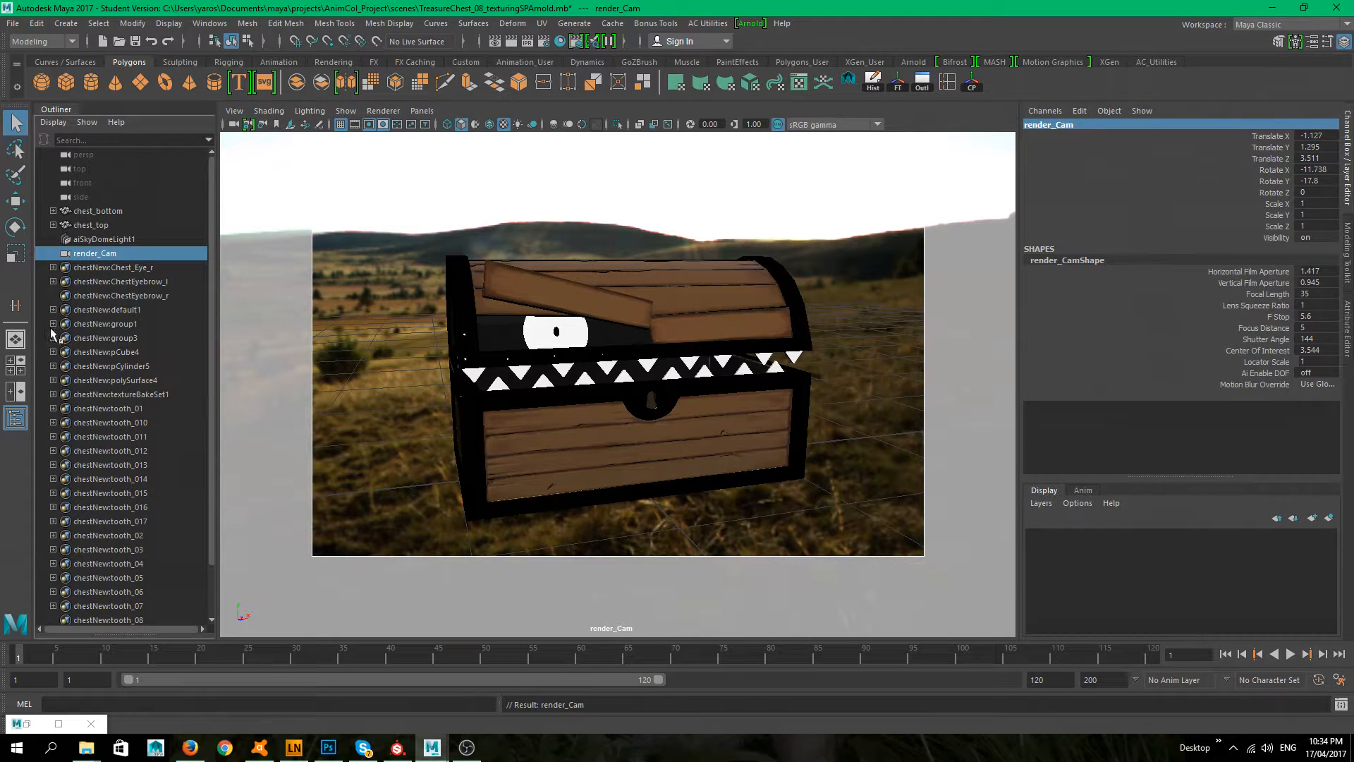
- Remove persp from the renderable cameras in the common render settings, keeping only render_Cam, and close the settings
click(543, 43)
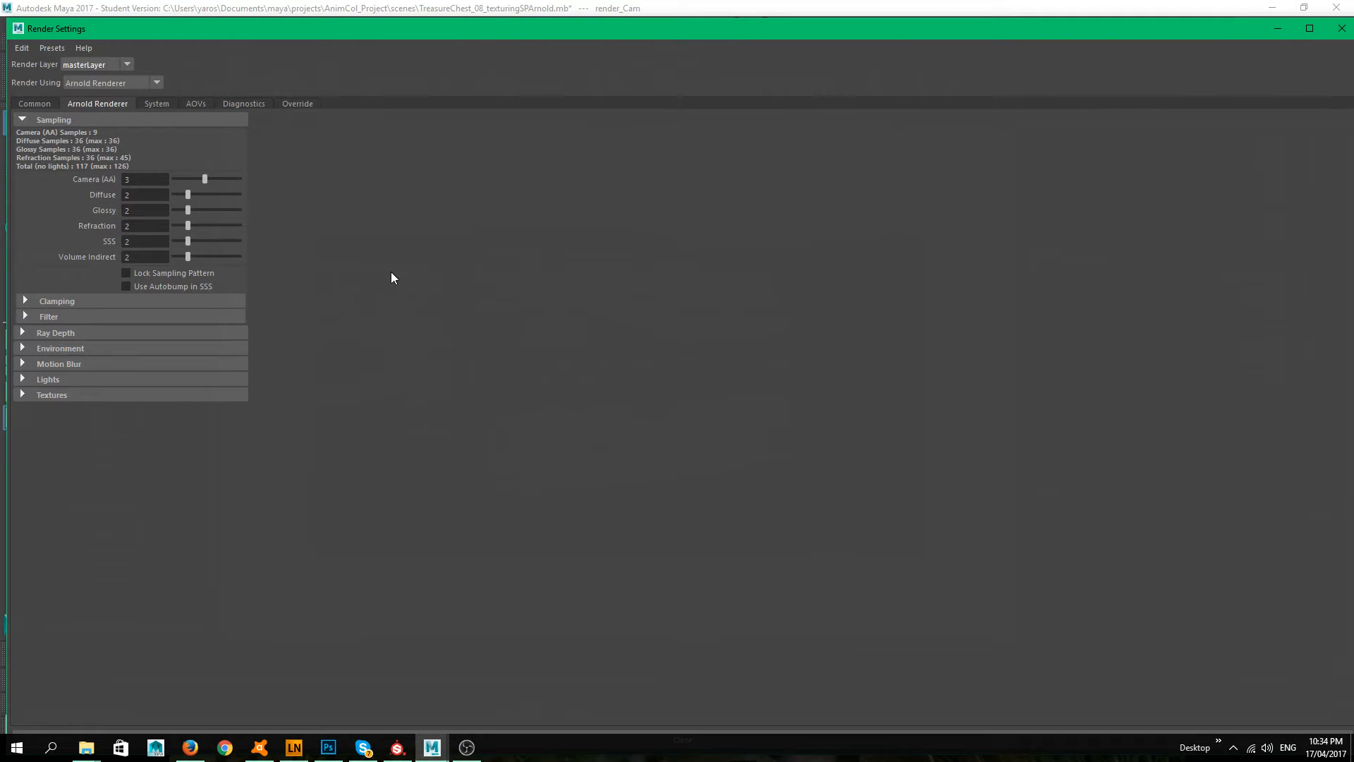
click(32, 105)
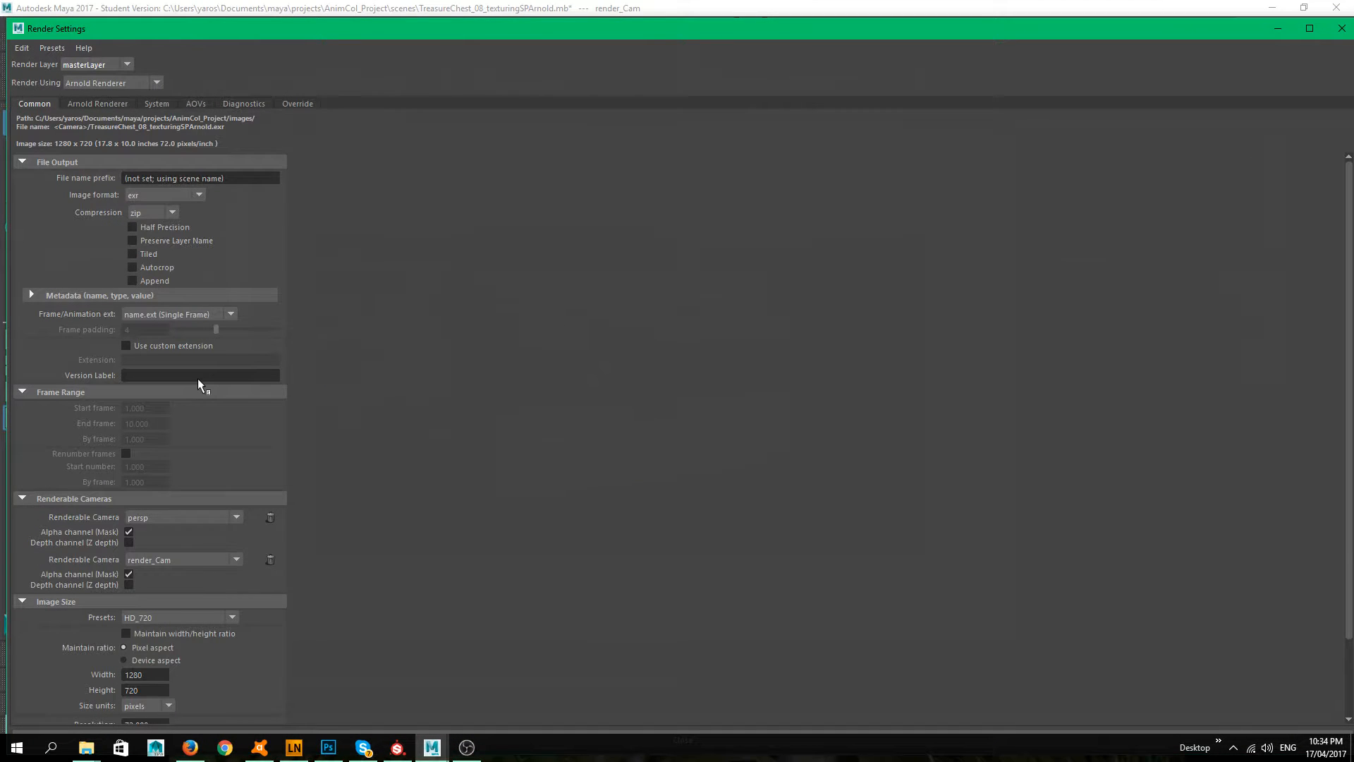
scroll(199, 380, down, 3)
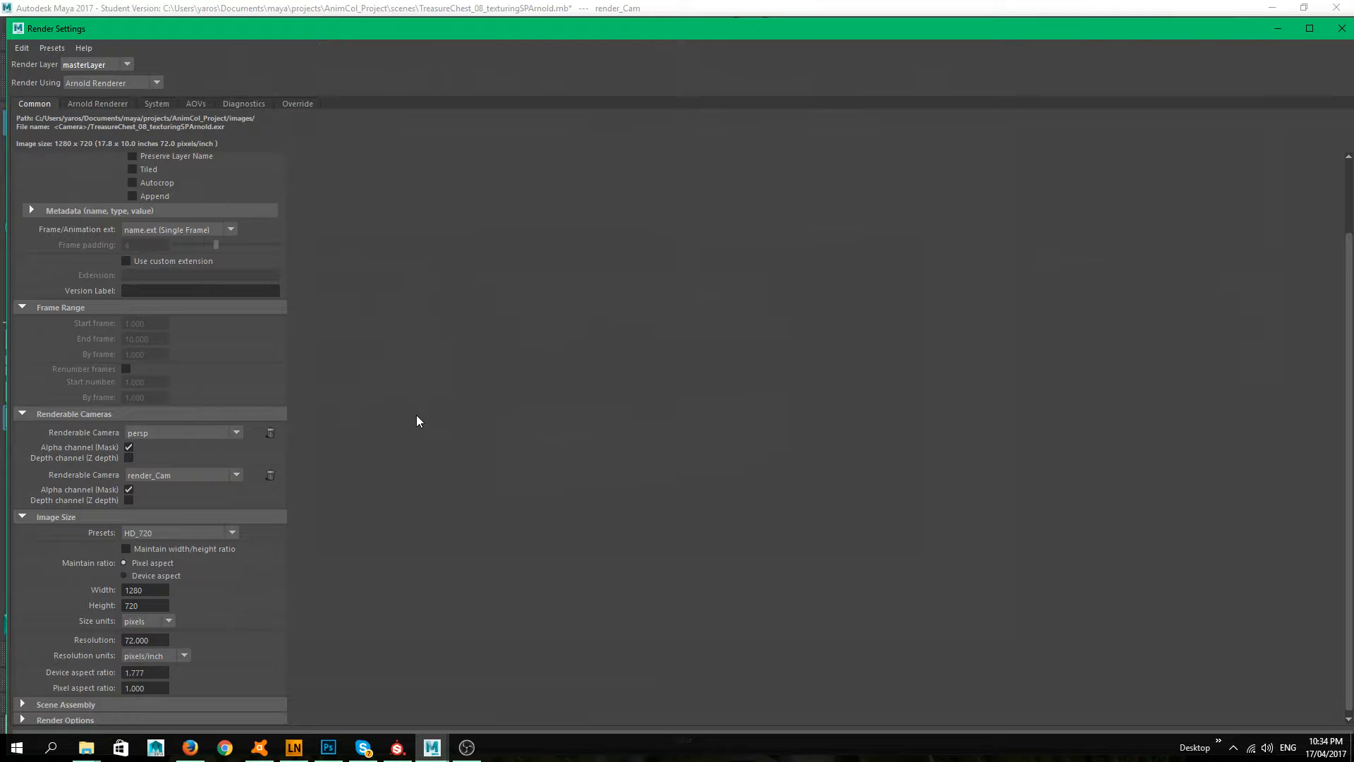
click(271, 432)
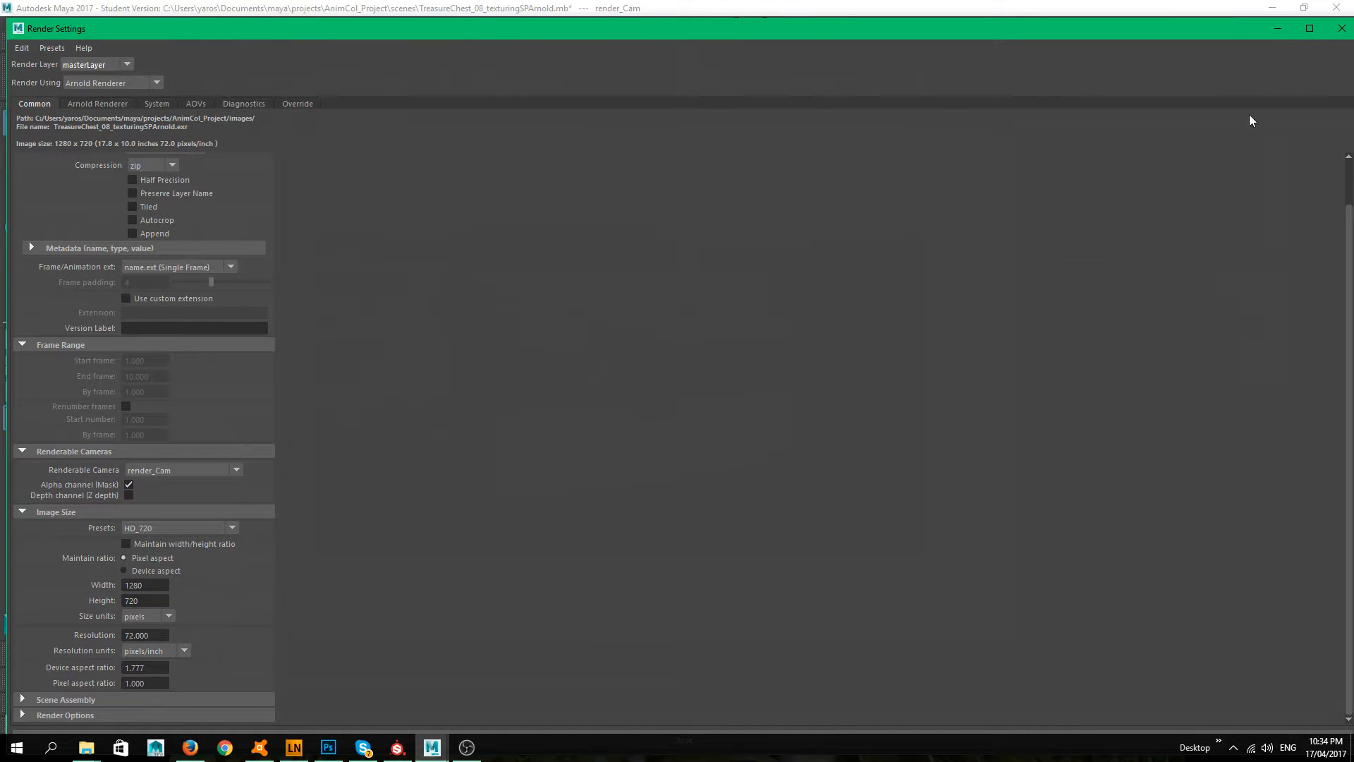
click(1330, 9)
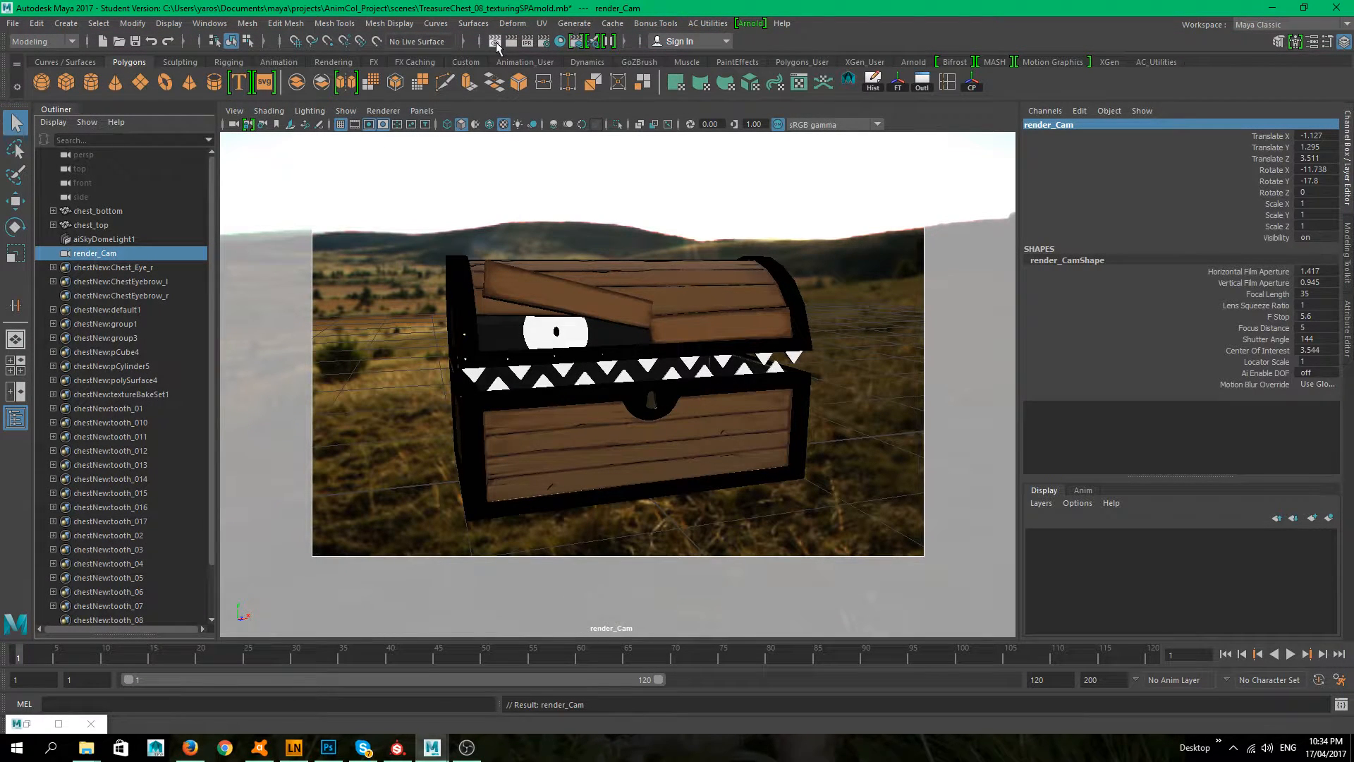
- Render the chest through render_Cam with Arnold in a maximized Render View, and minimize the view after the render
click(495, 41)
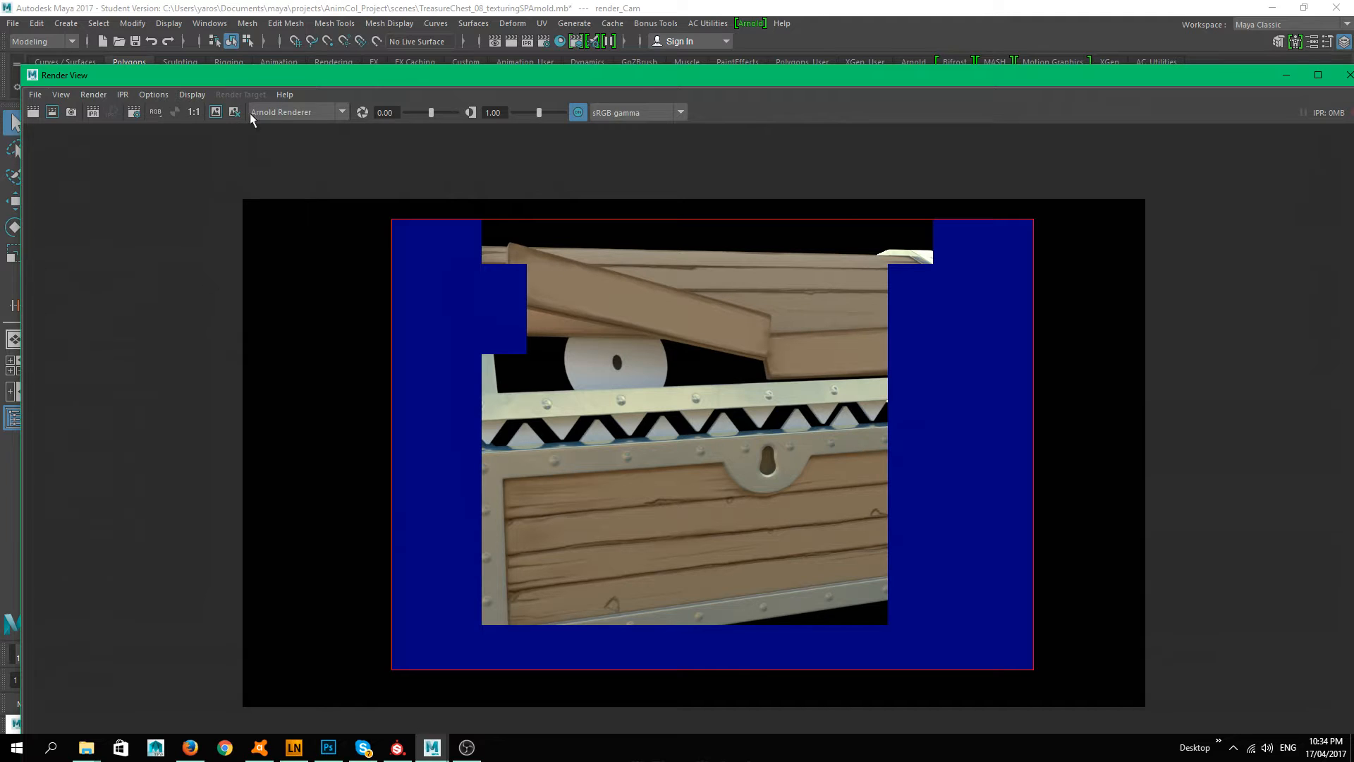
double_click(277, 73)
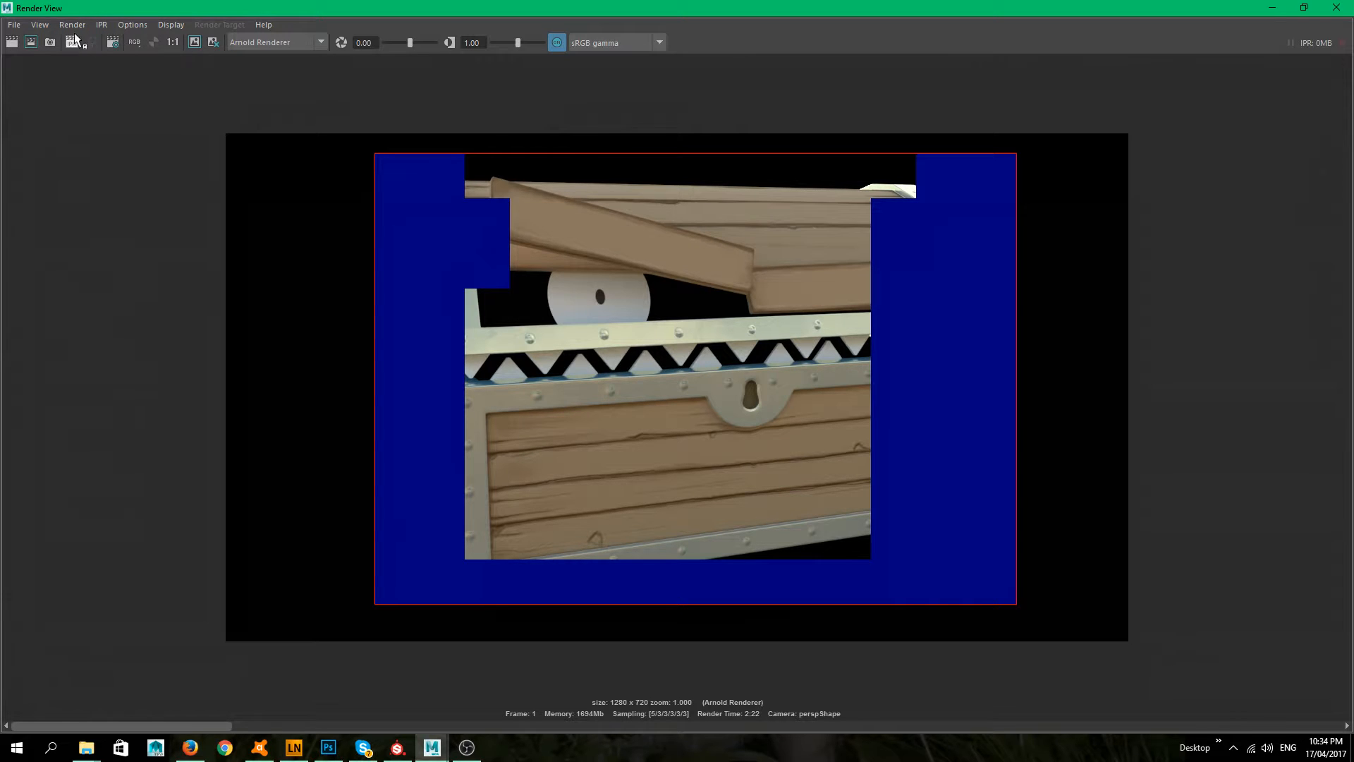
click(73, 25)
mouse_move(103, 98)
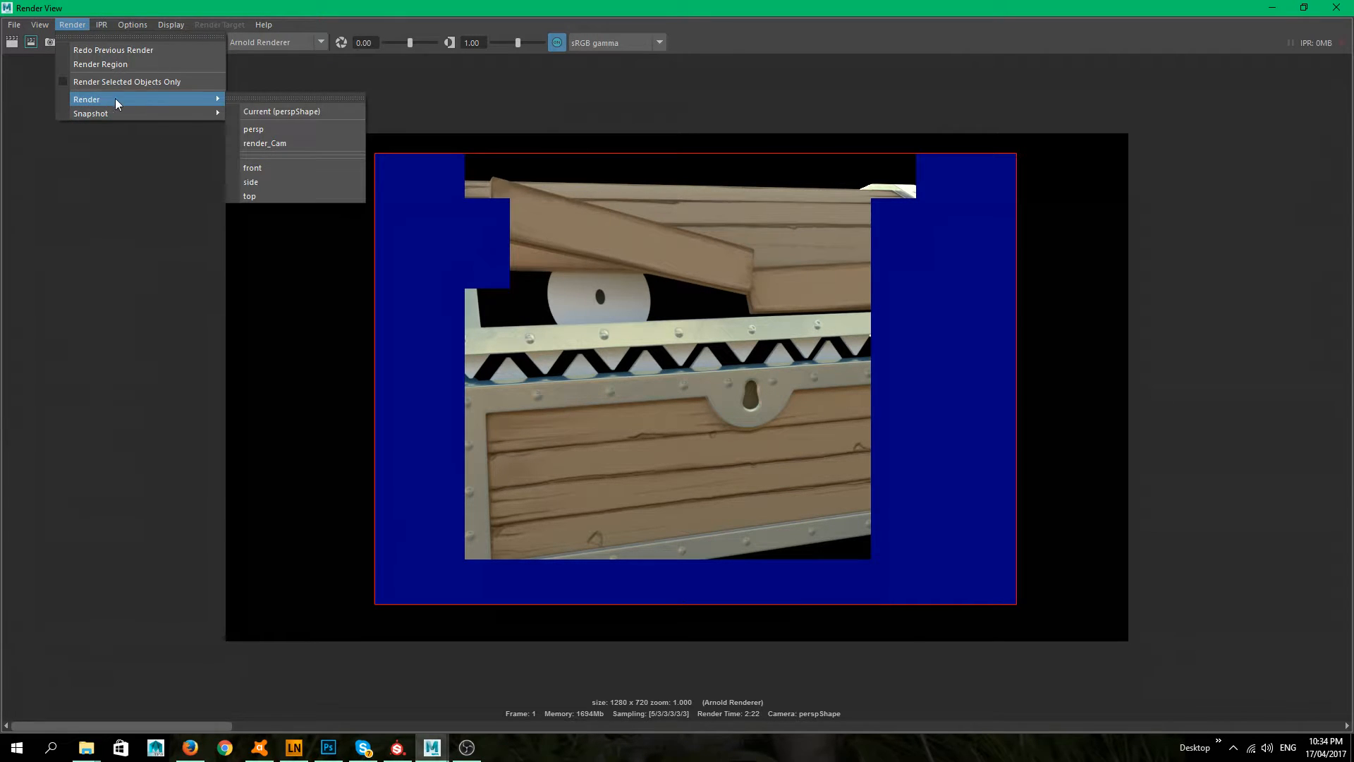
click(311, 142)
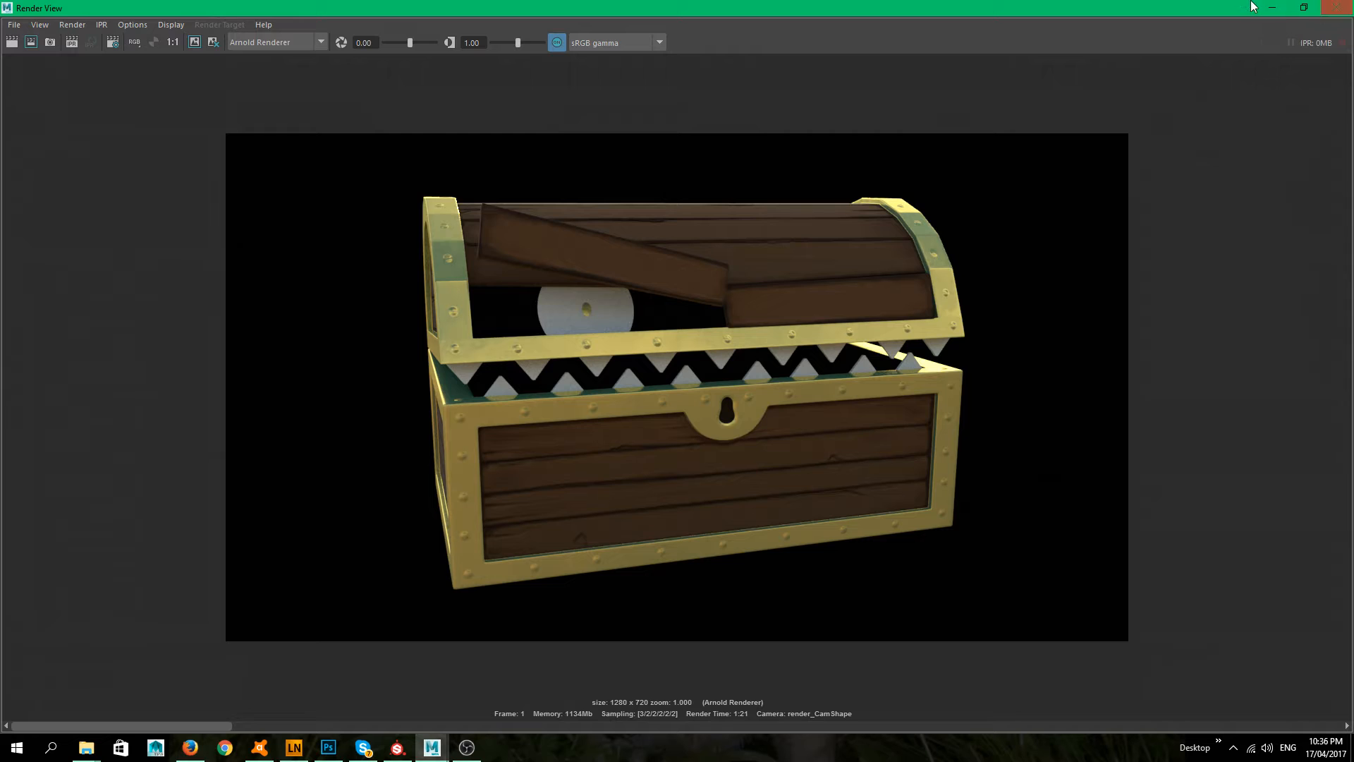
click(1271, 7)
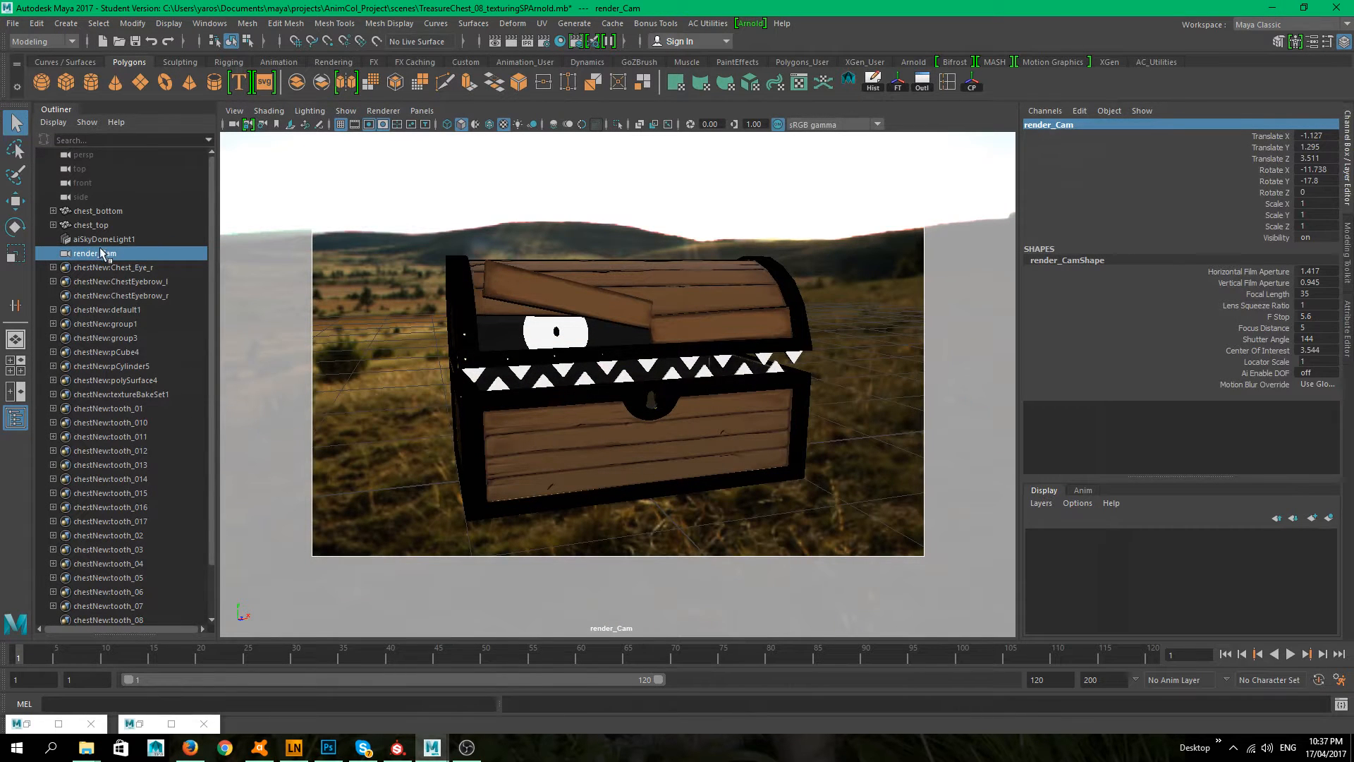
- Select aiSkyDomeLight1 and inspect its light attributes, including exposure and samples
click(94, 238)
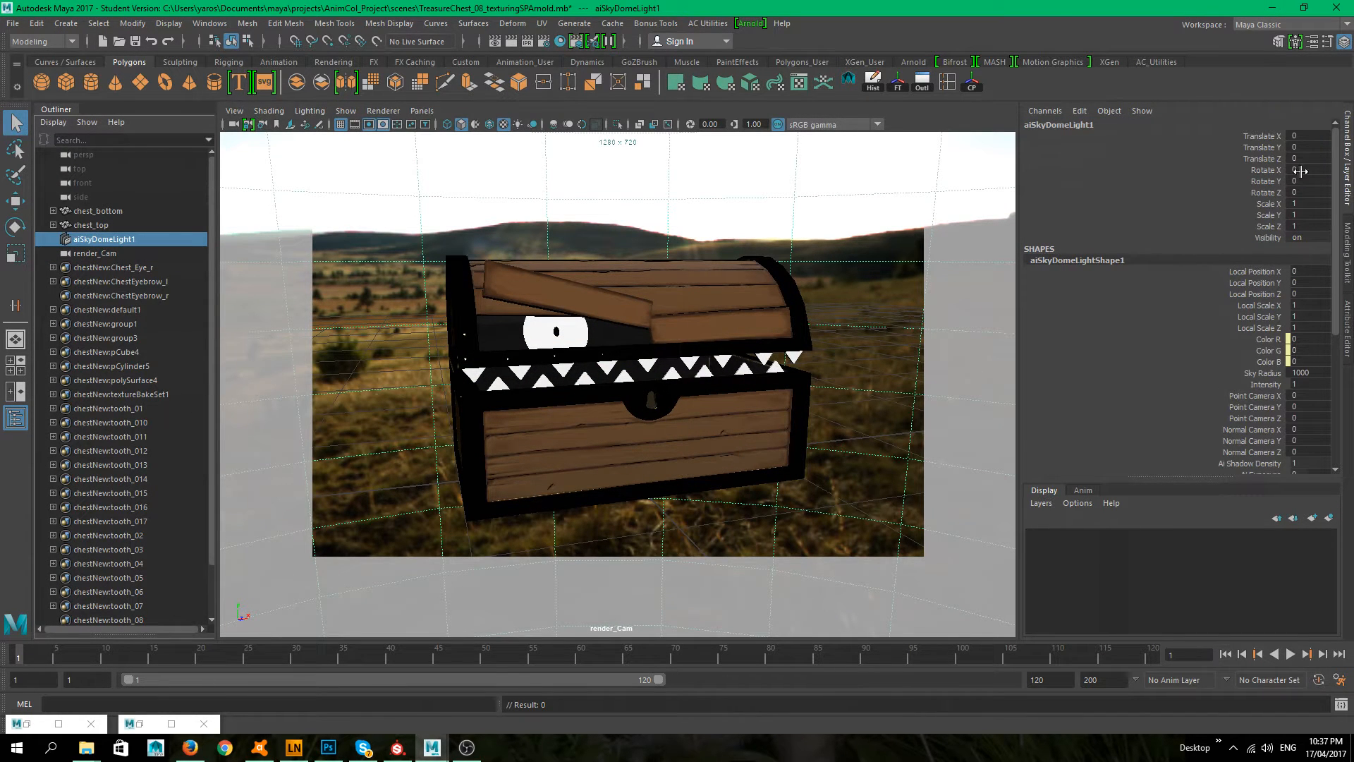
click(1348, 320)
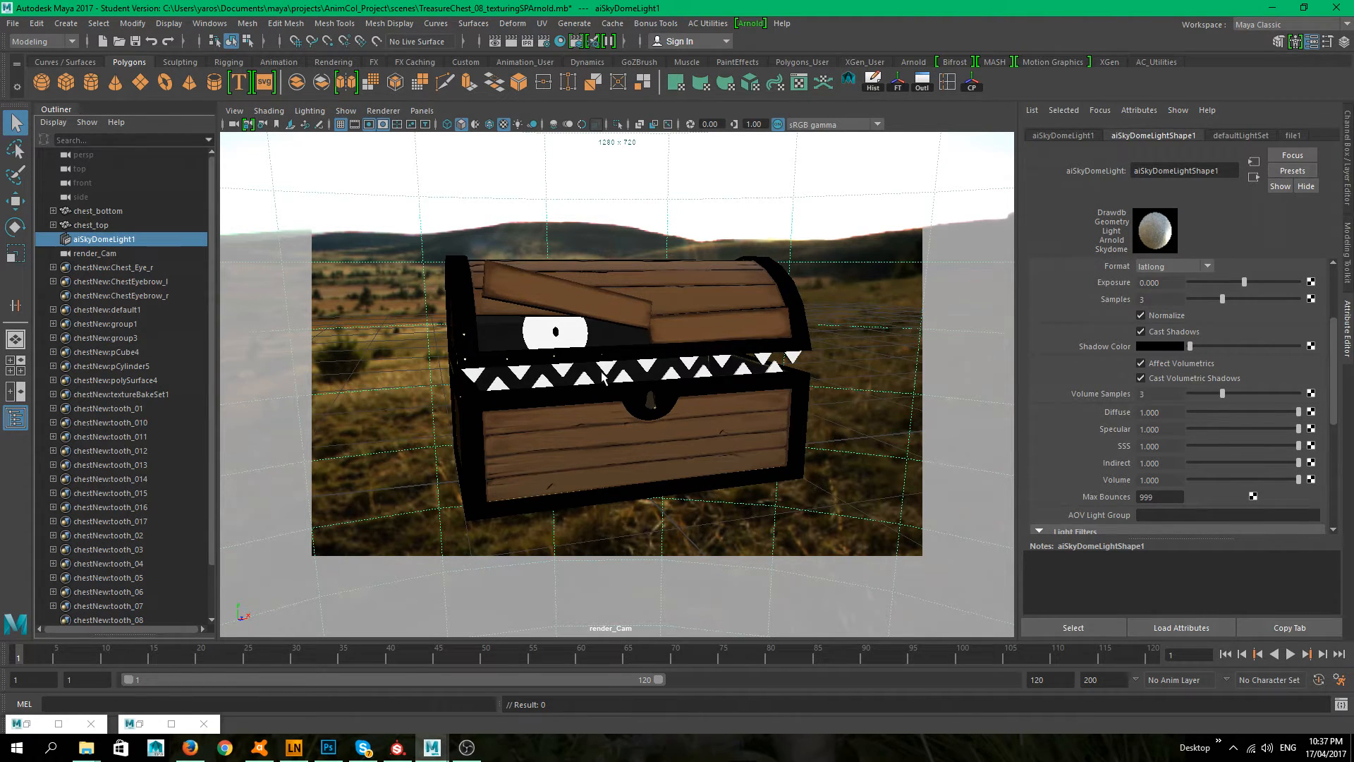
click(23, 724)
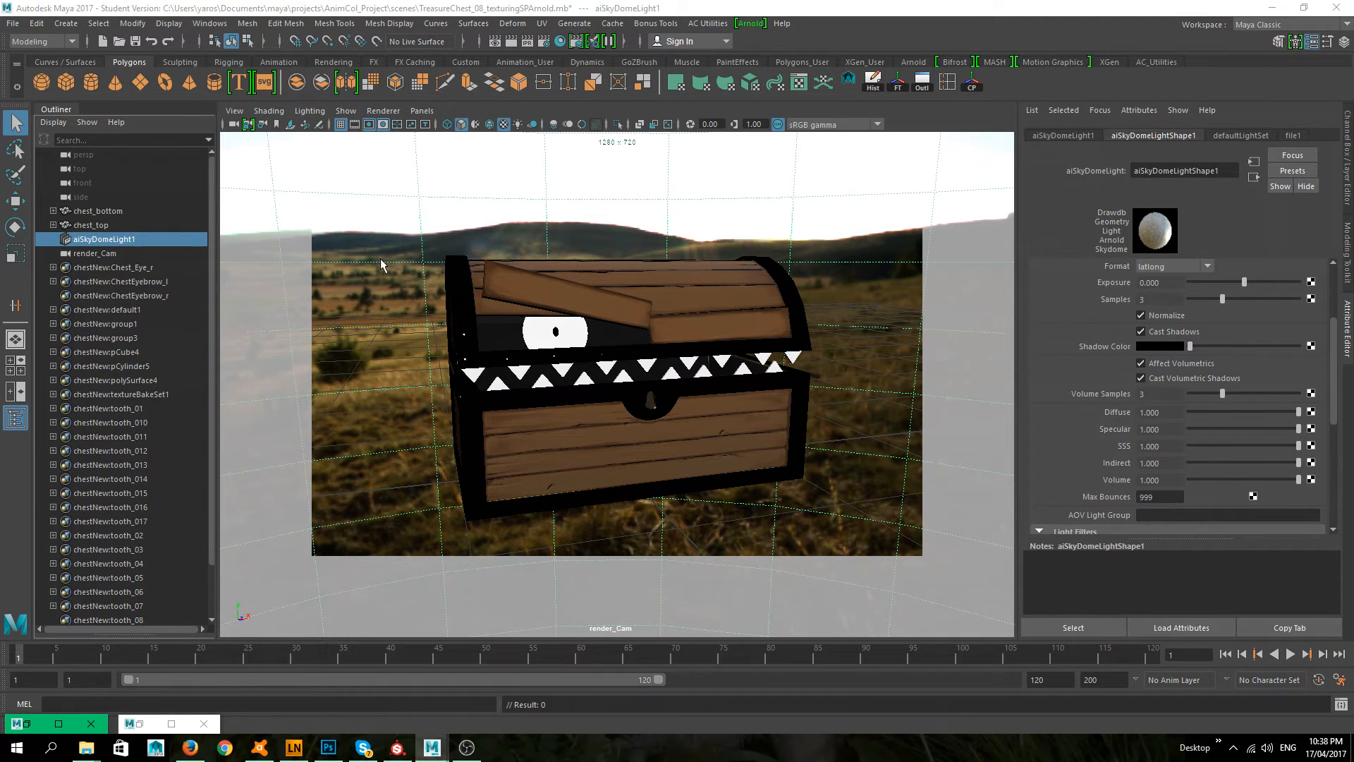
- Switch to the chest_v3 images folder in File Explorer, examine the .tx files beside the Targa textures, and return to Maya
mouse_move(86, 748)
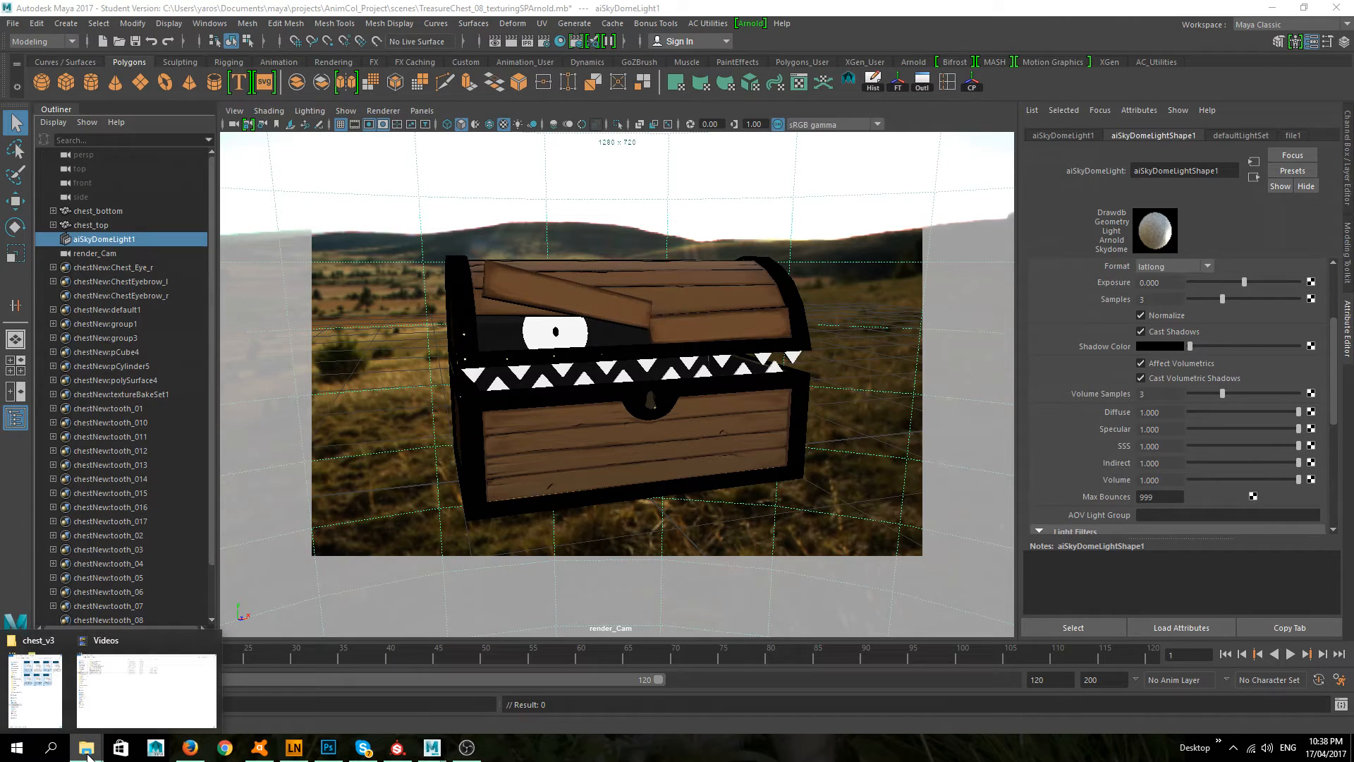
click(11, 693)
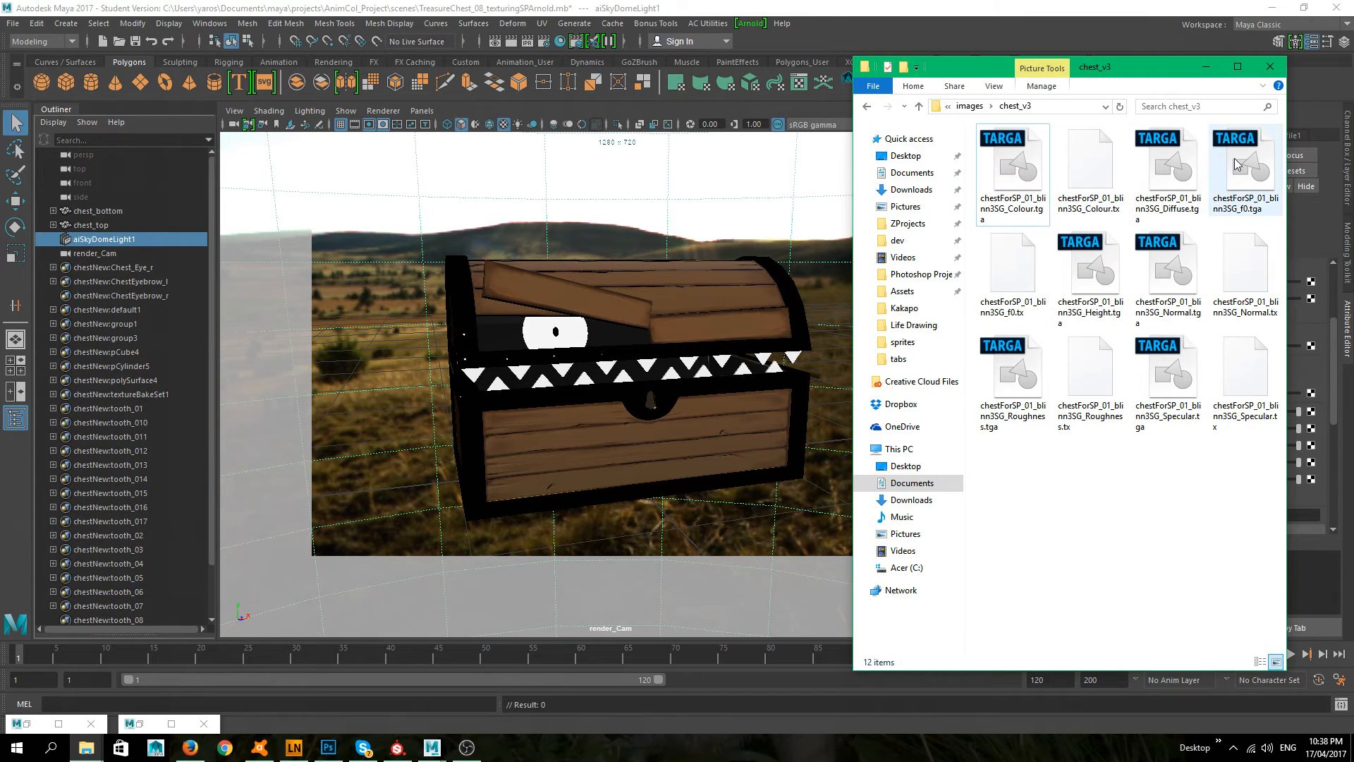
click(1103, 208)
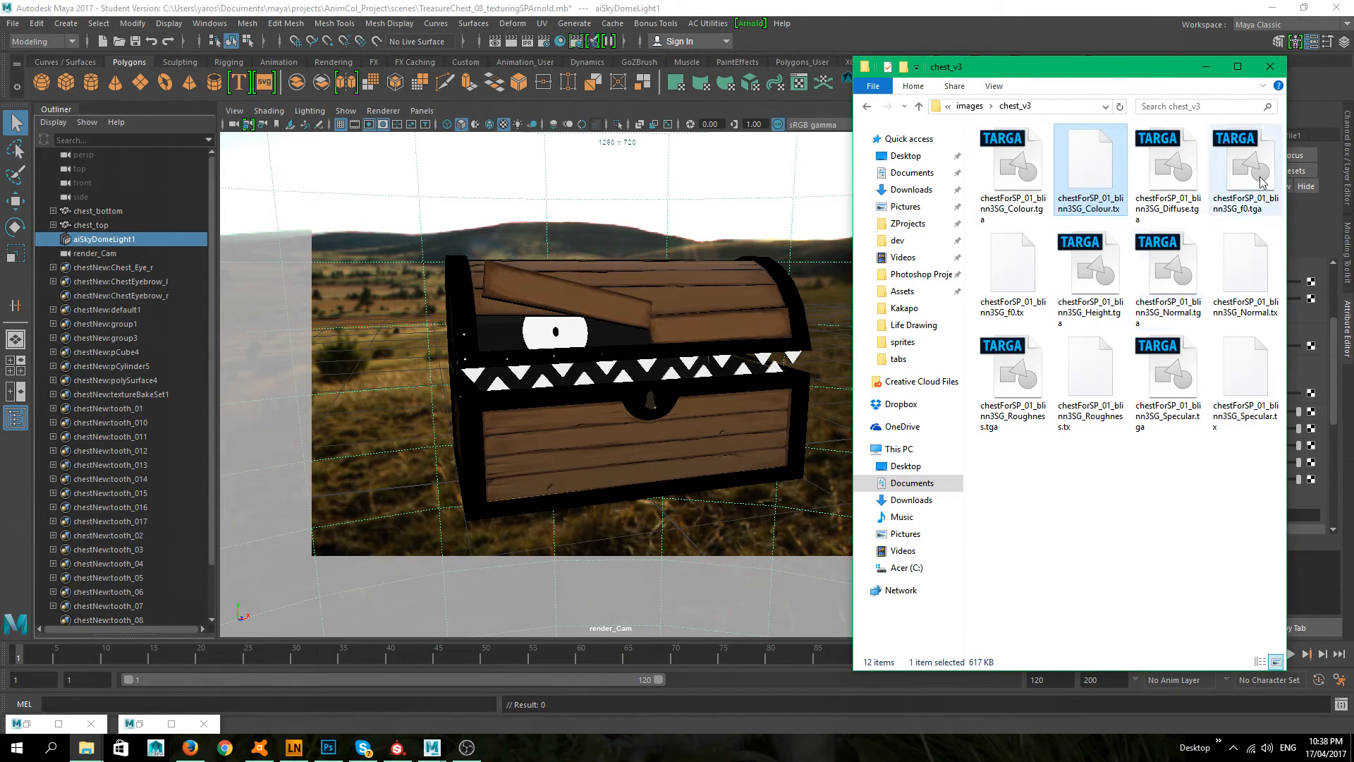
click(1248, 310)
key(Down)
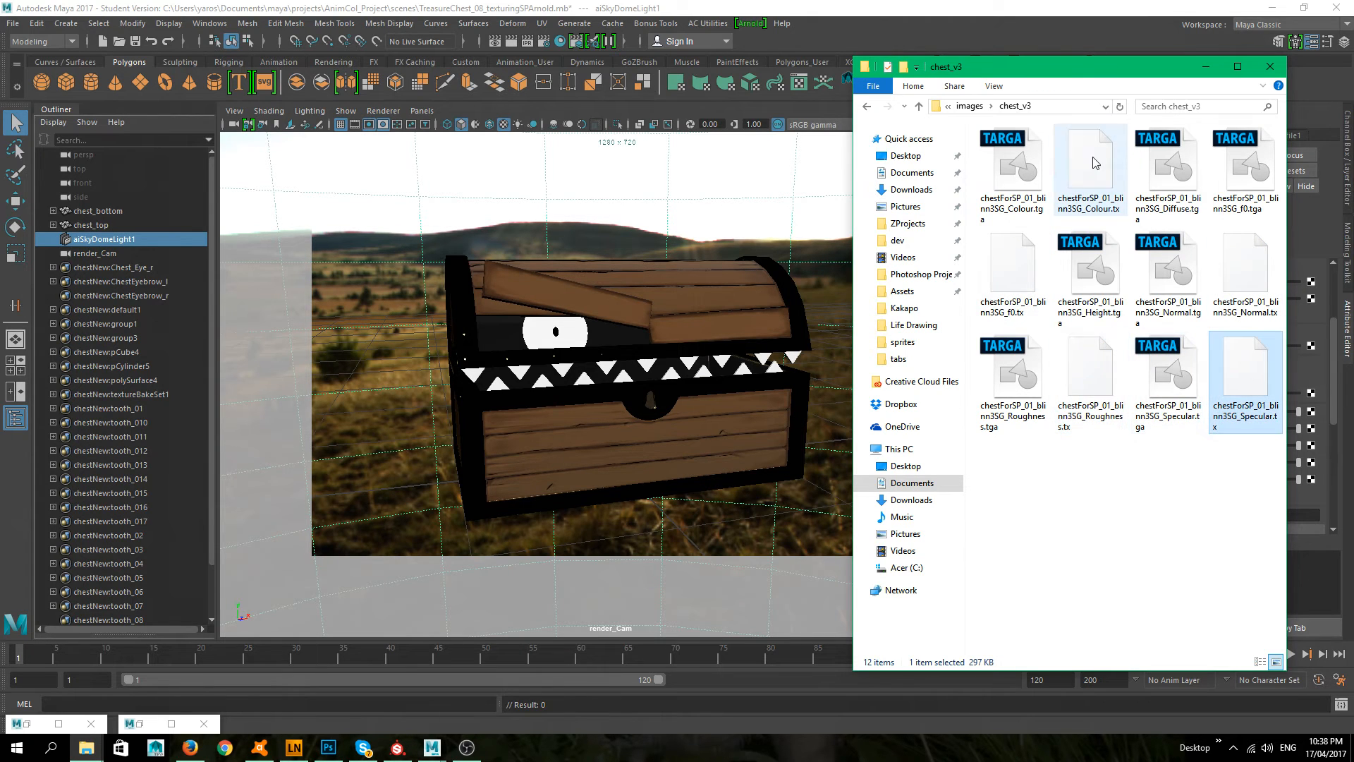
click(1019, 248)
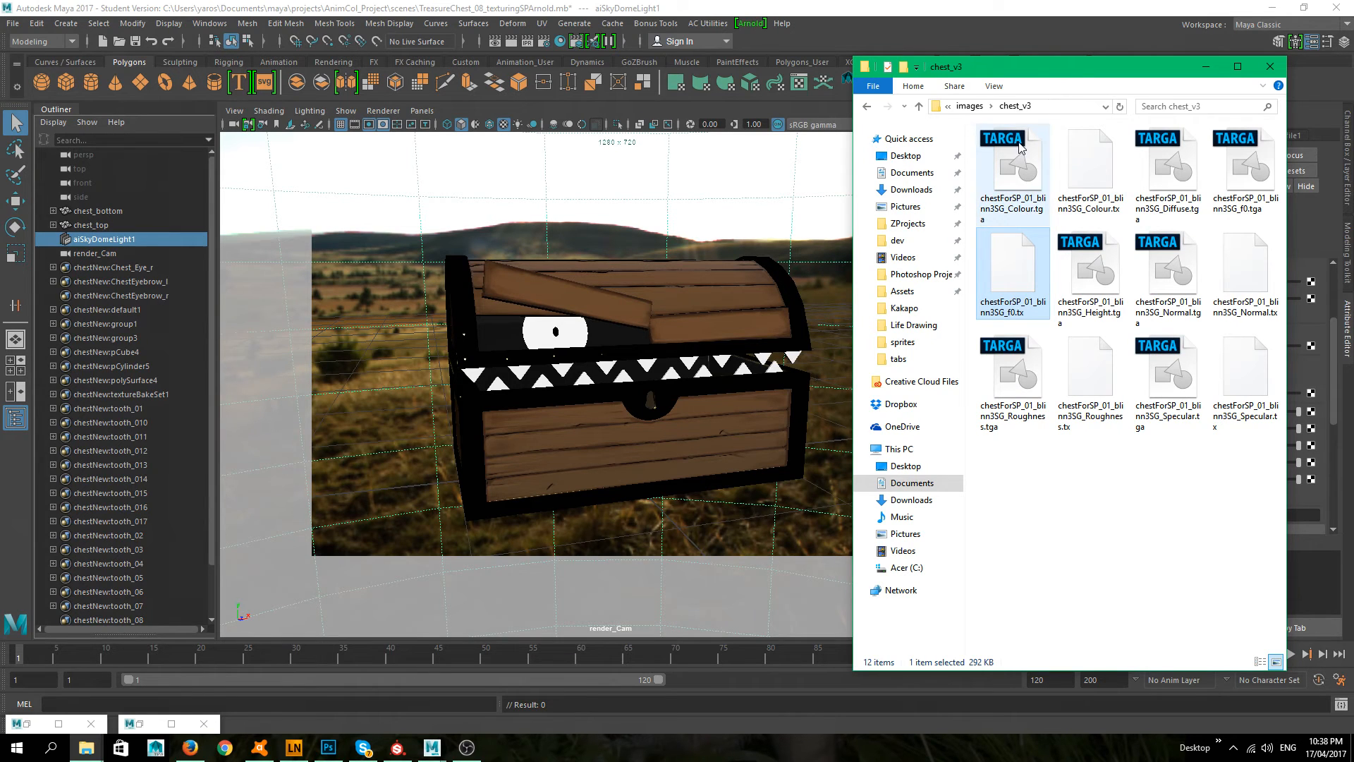
click(1104, 170)
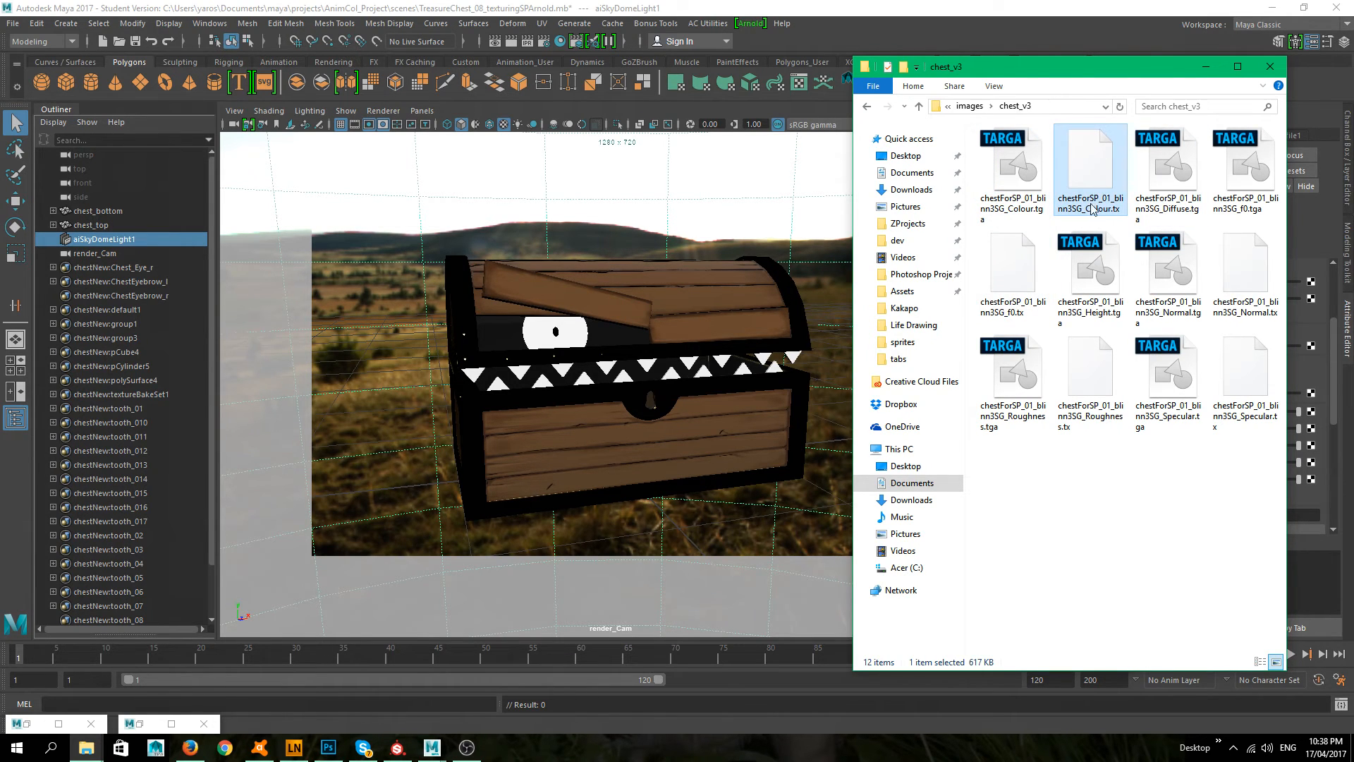
click(1098, 500)
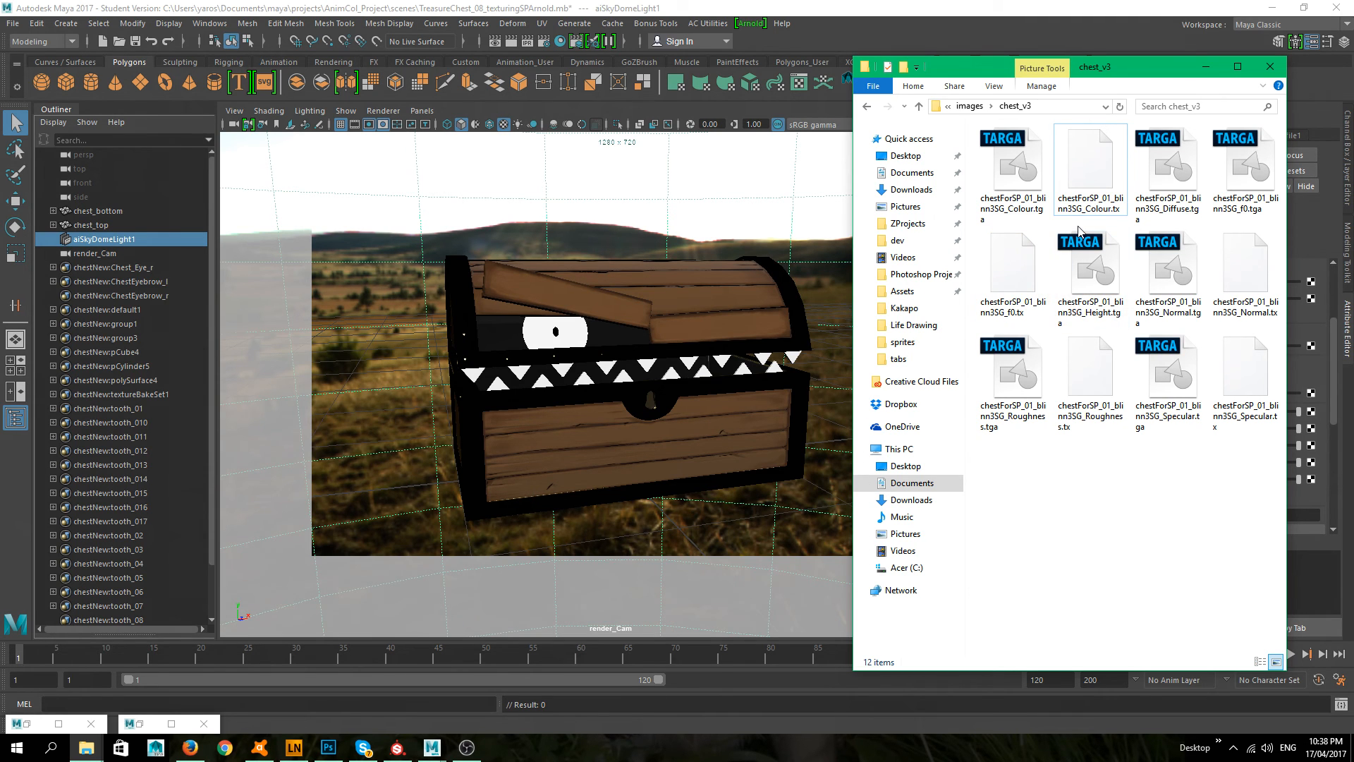
click(312, 409)
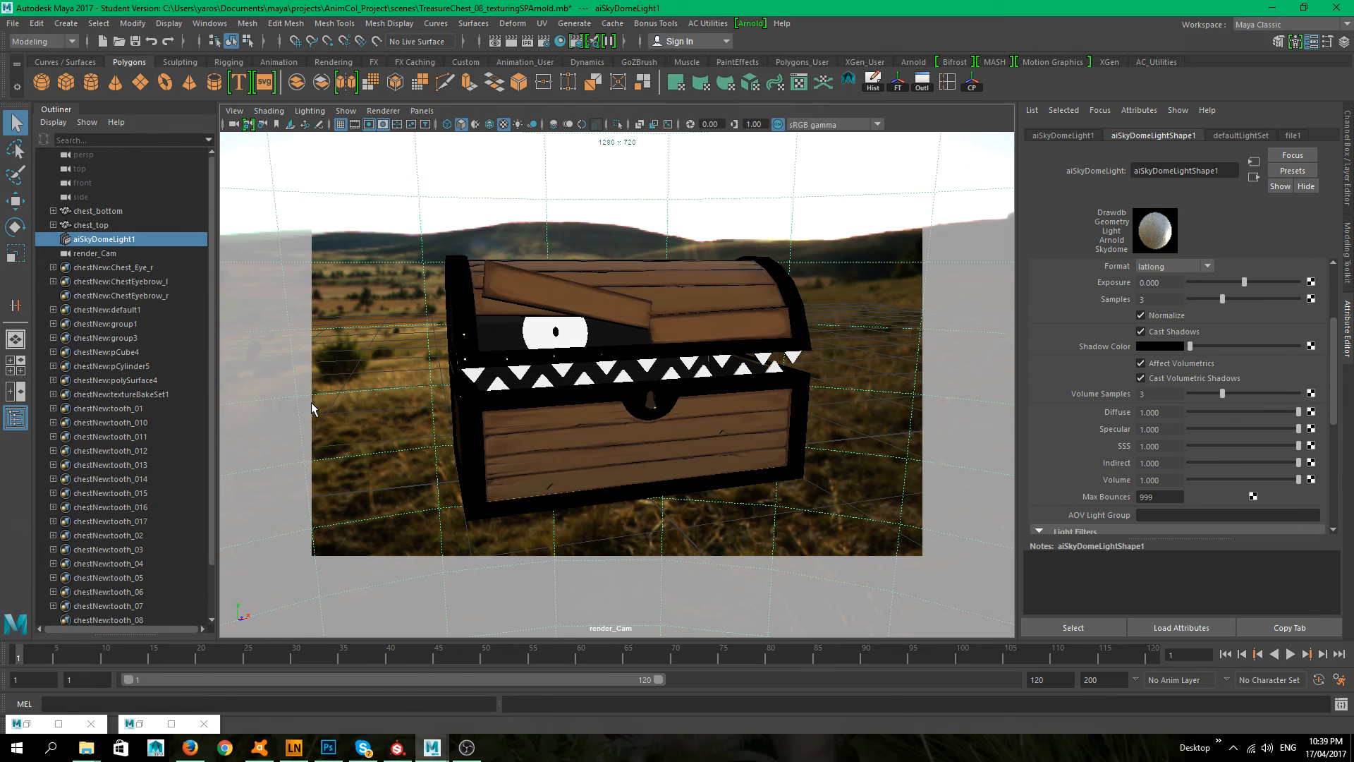